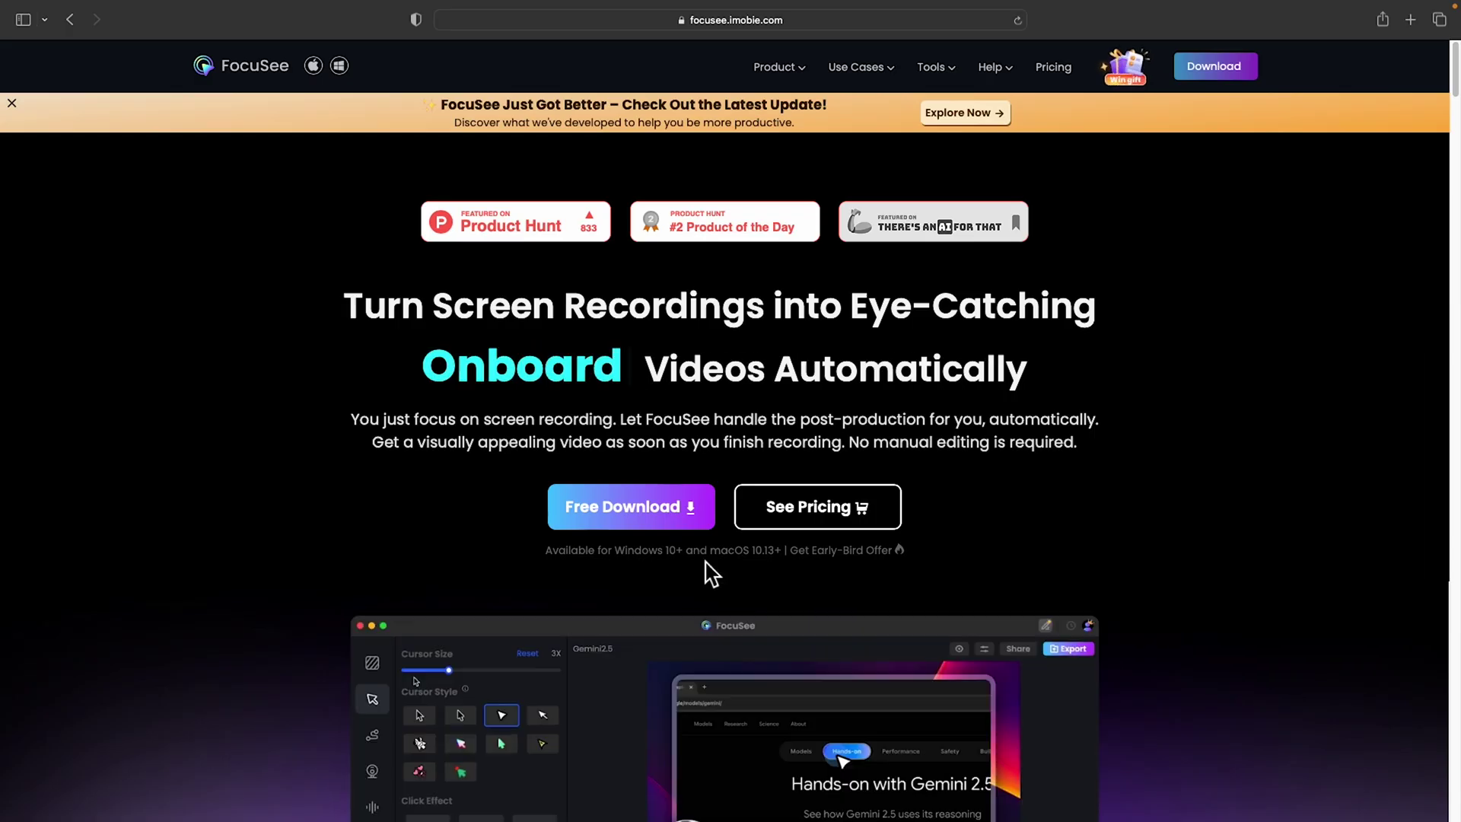
# Download the FocuSee Mac installer (focusee-en-v1-mac.dmg) in Safari and open it.
pyautogui.click(649, 530)
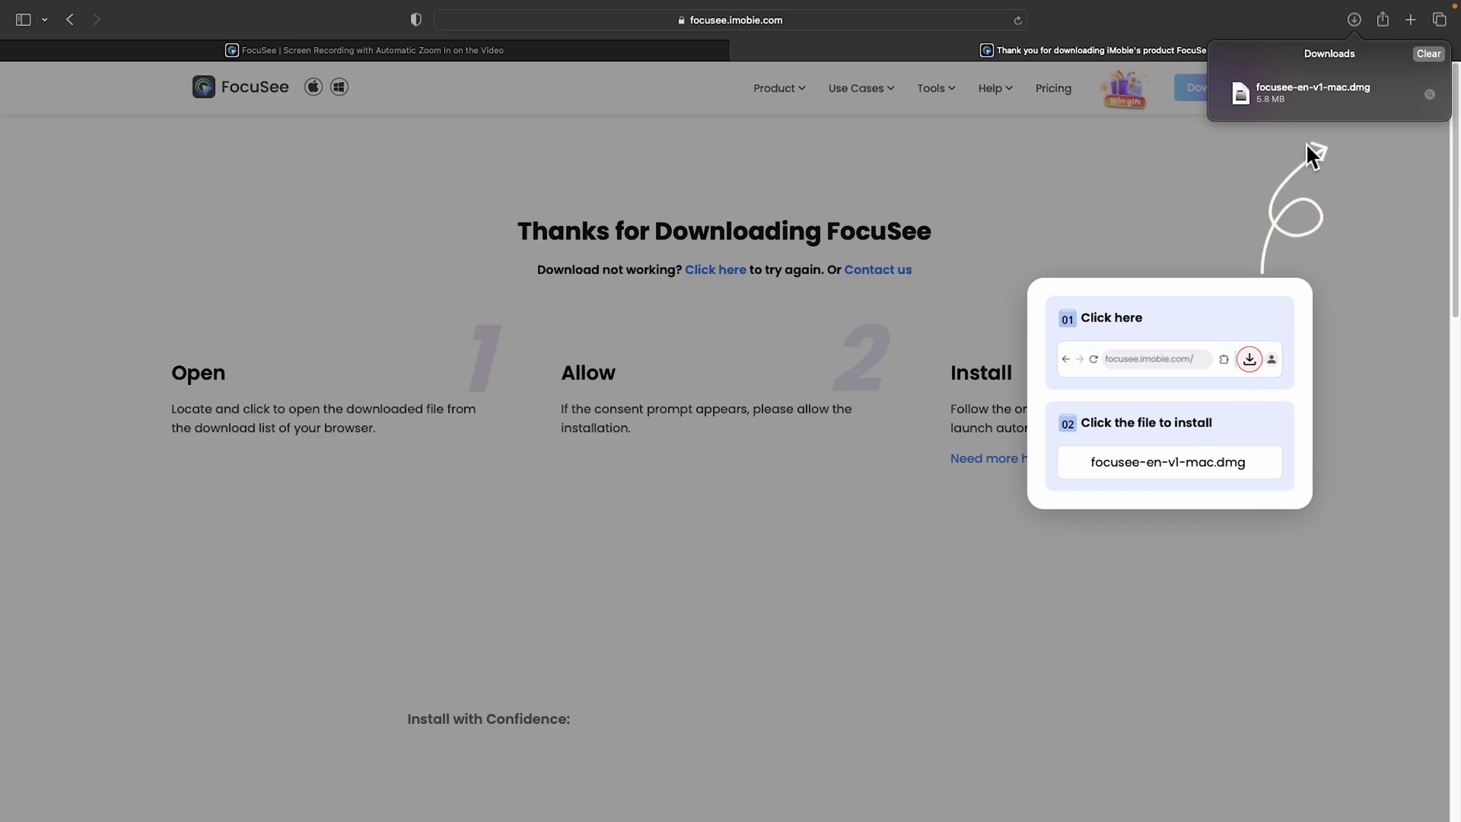
pyautogui.rightClick(1295, 96)
pyautogui.click(1334, 111)
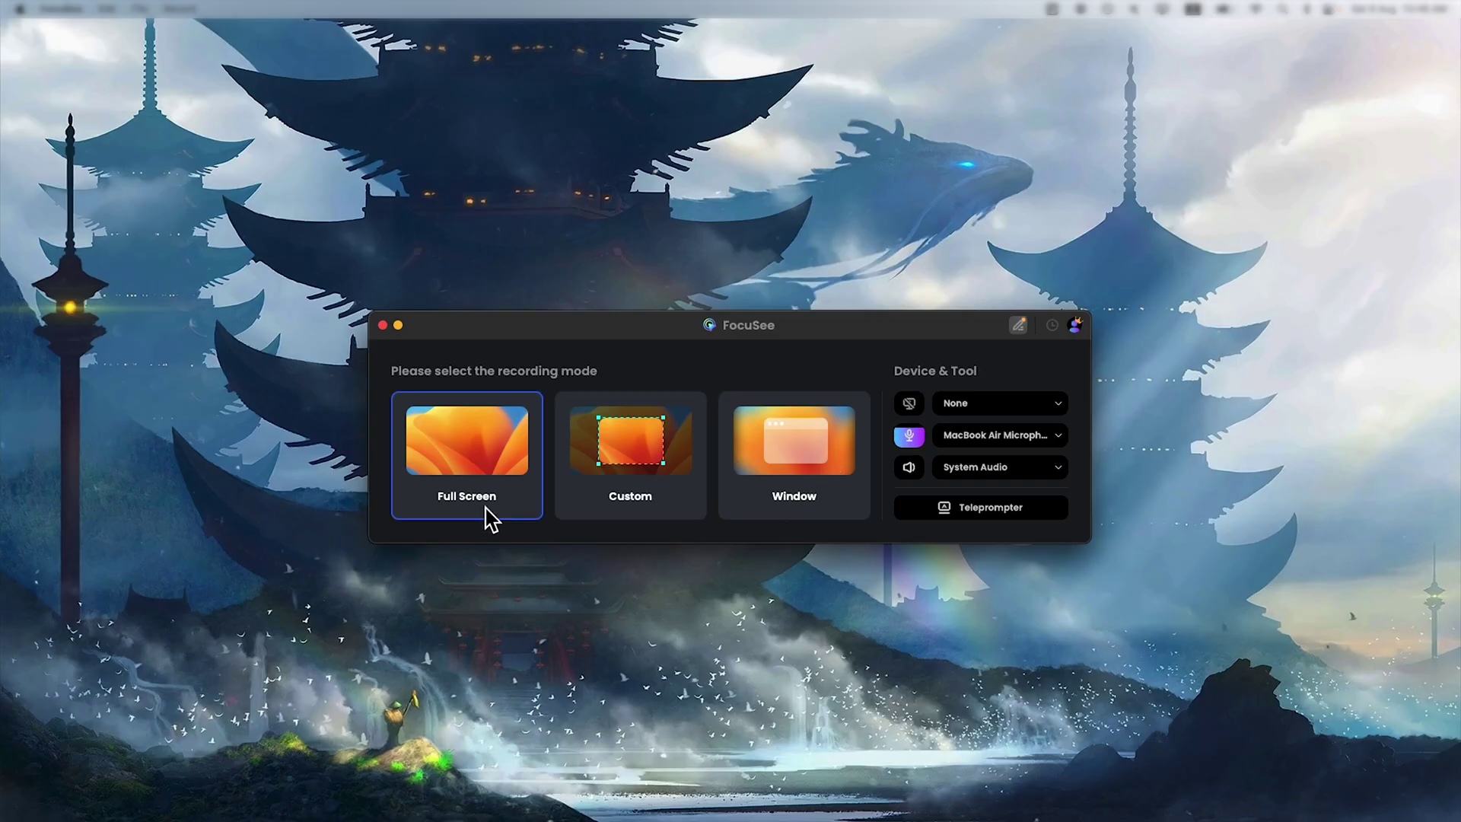
# Choose Full Screen recording and add the FaceTime HD Camera bubble in the bottom-right corner.
pyautogui.click(445, 435)
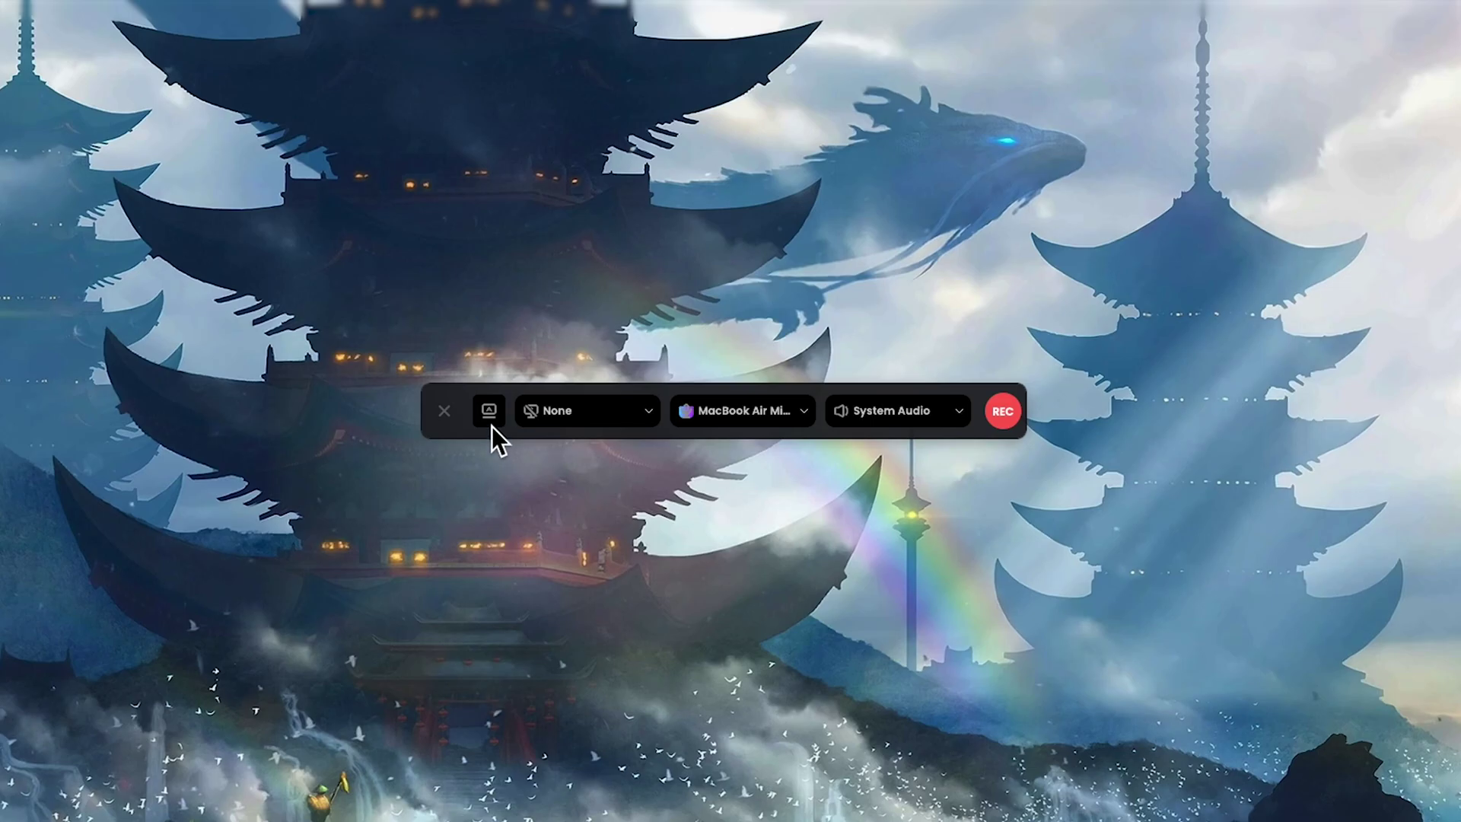
pyautogui.click(490, 417)
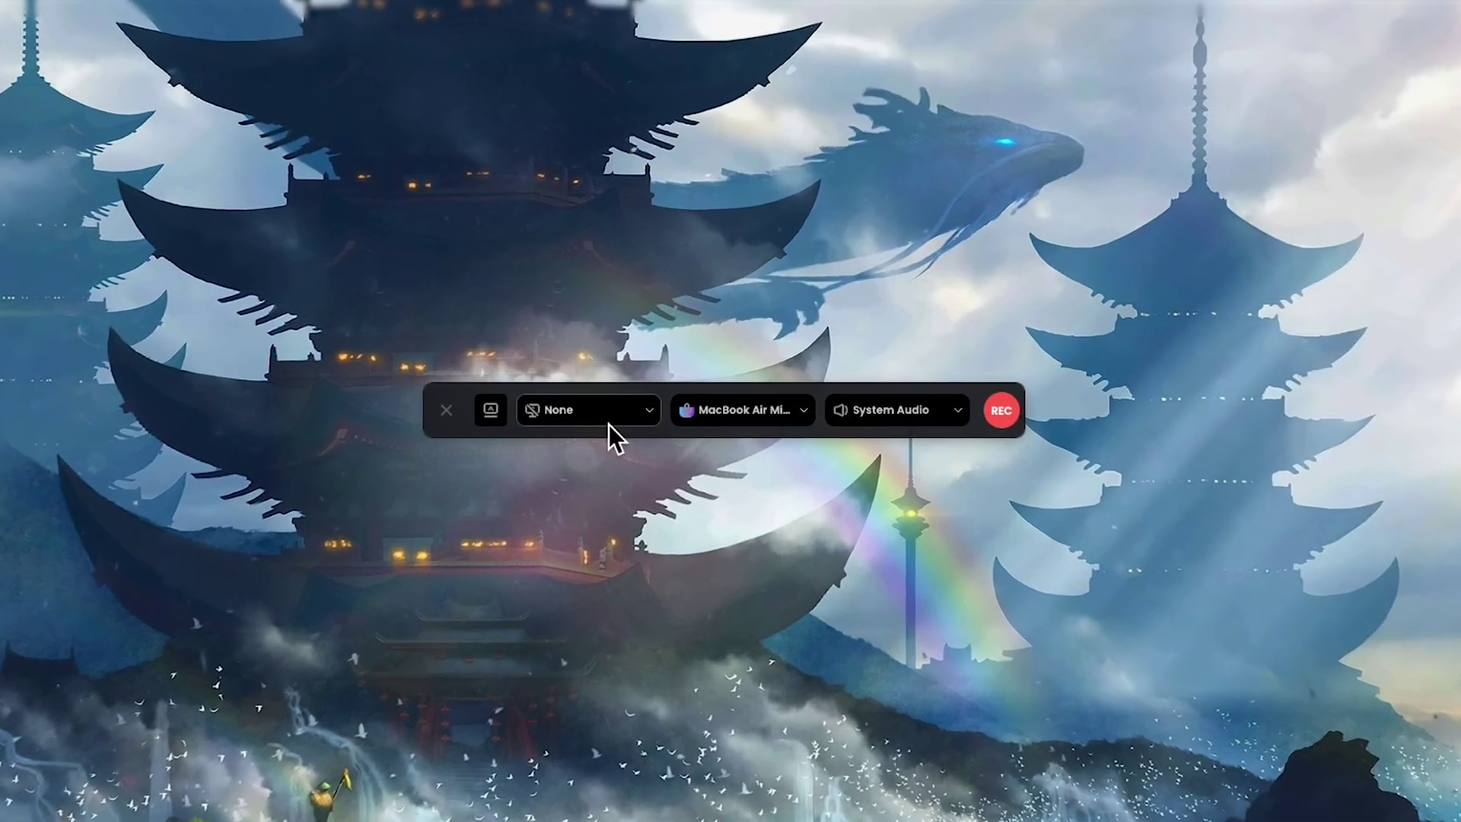
pyautogui.click(631, 396)
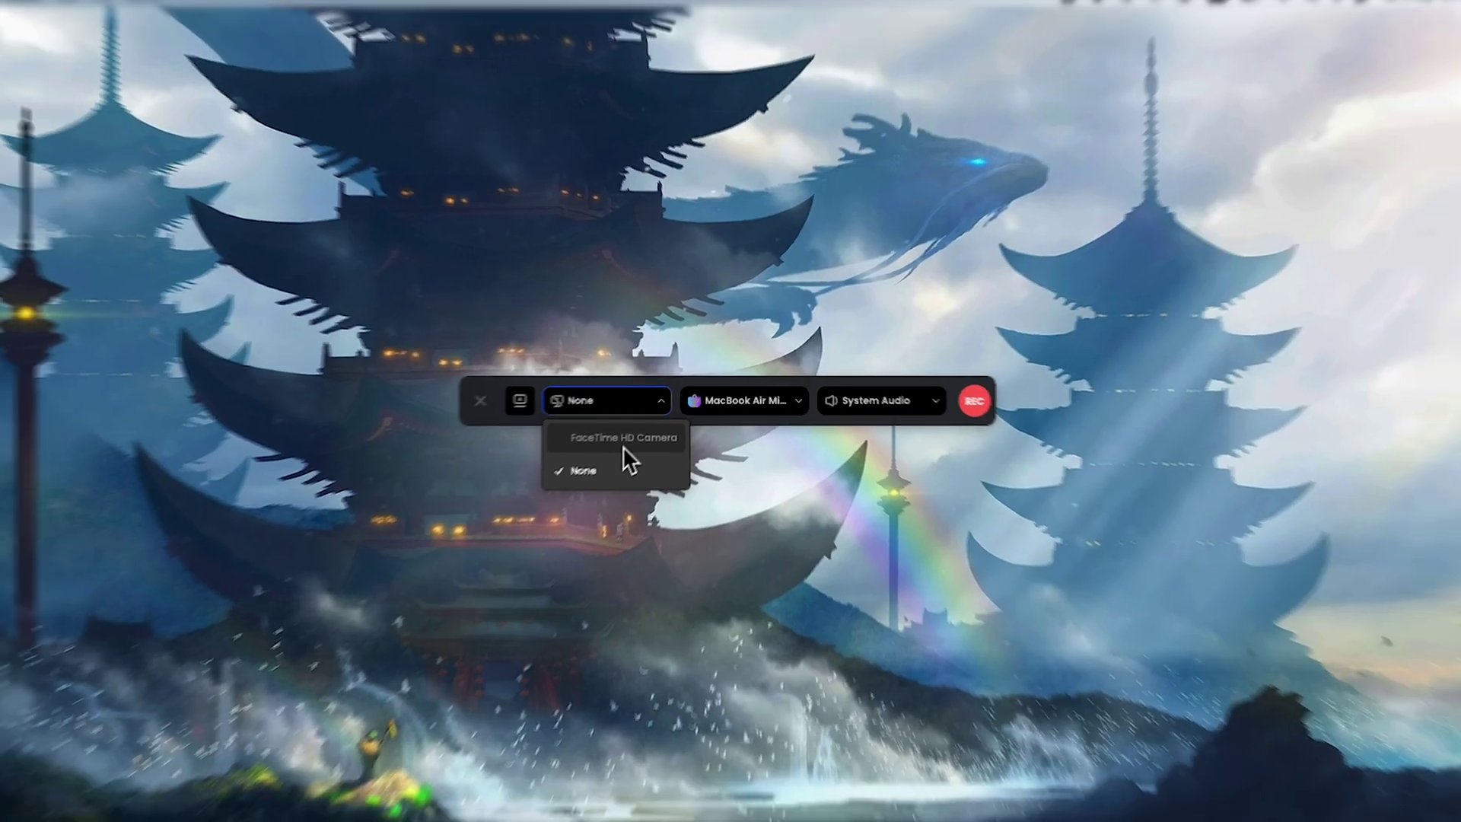
pyautogui.click(605, 457)
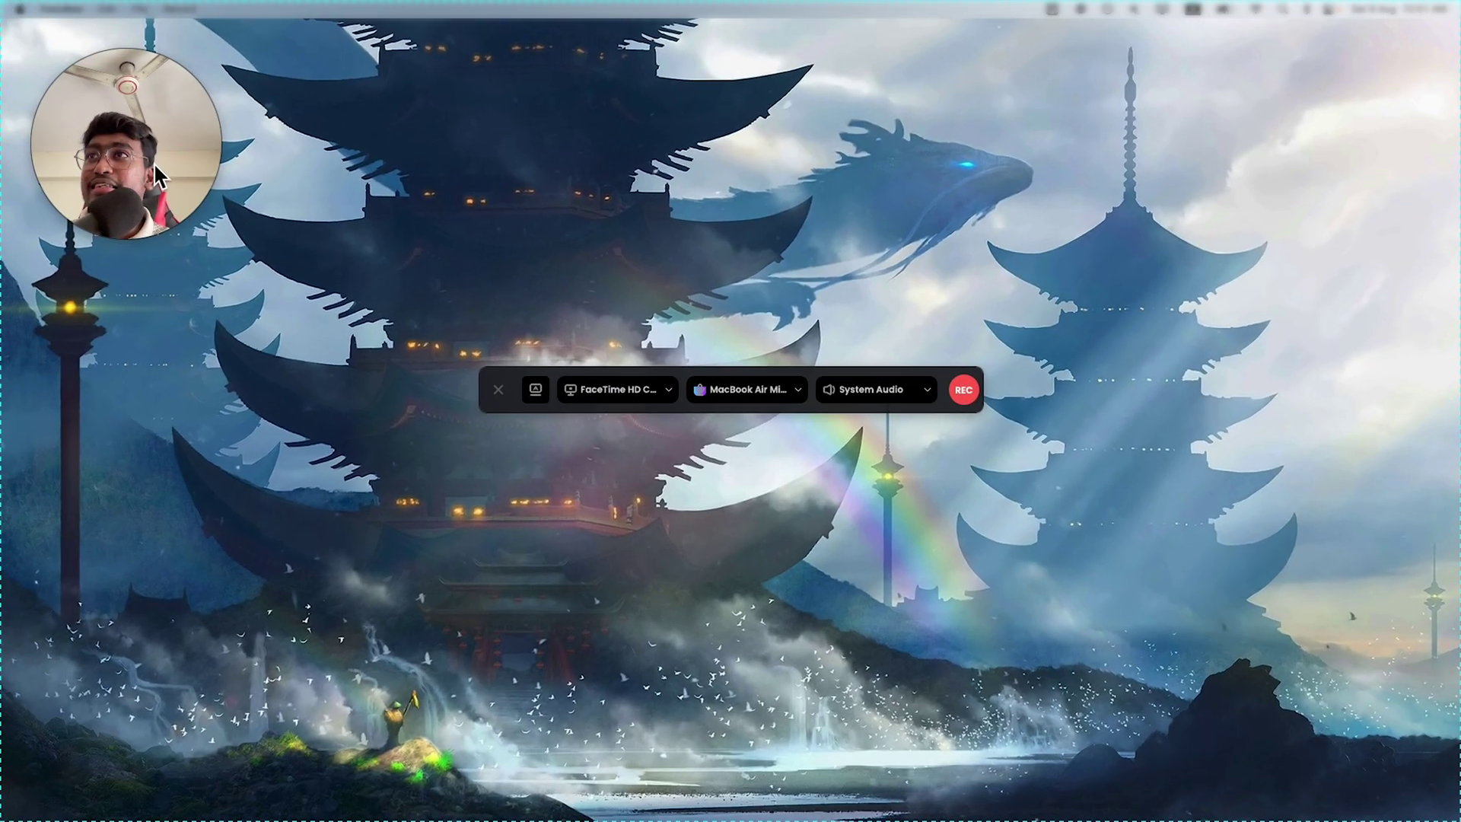
pyautogui.moveTo(154, 162); pyautogui.dragTo(1364, 746)
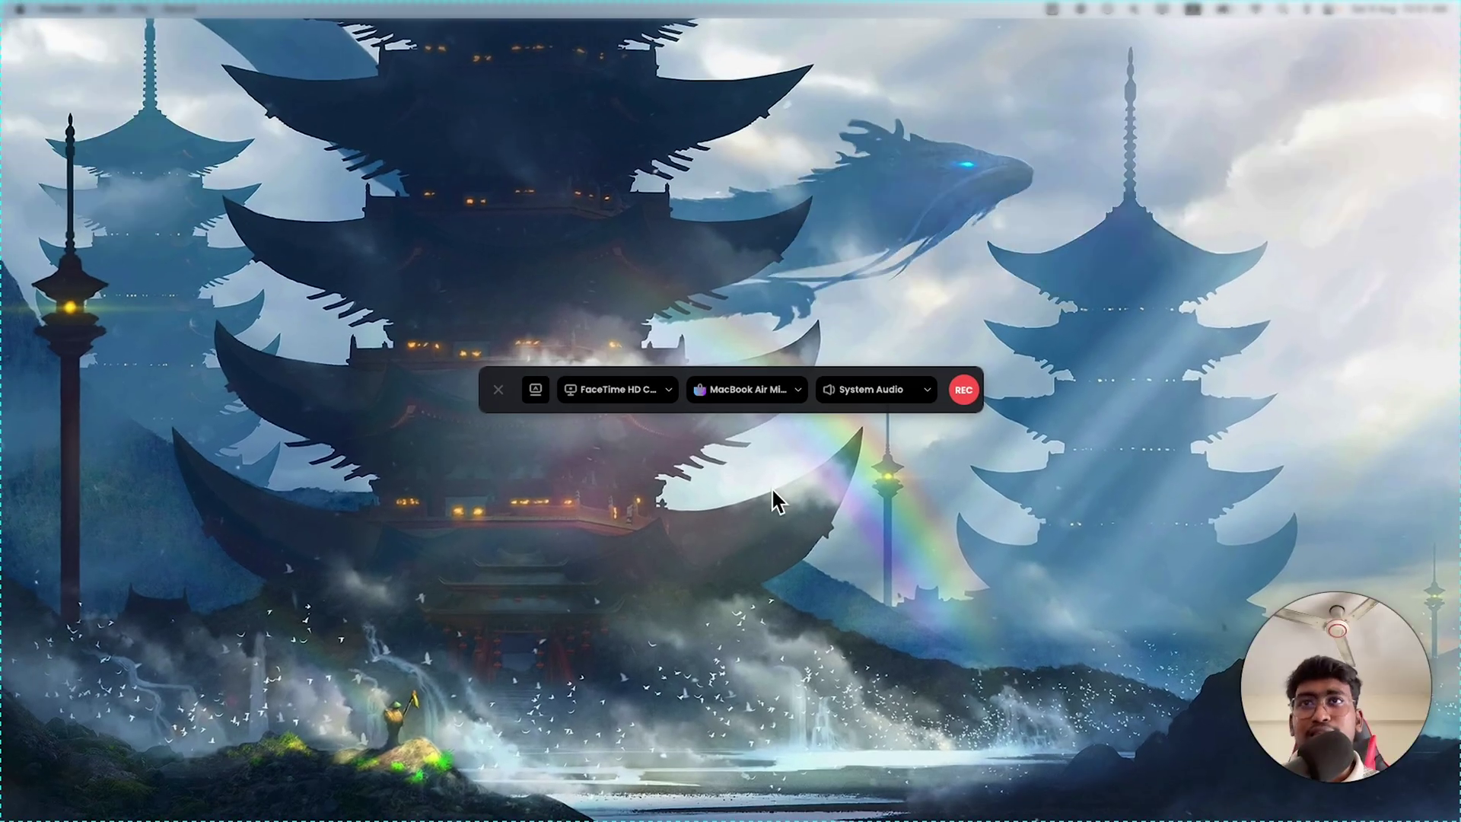
# Set the camera source to None and check the microphone and System Audio sources.
pyautogui.click(574, 391)
pyautogui.click(601, 423)
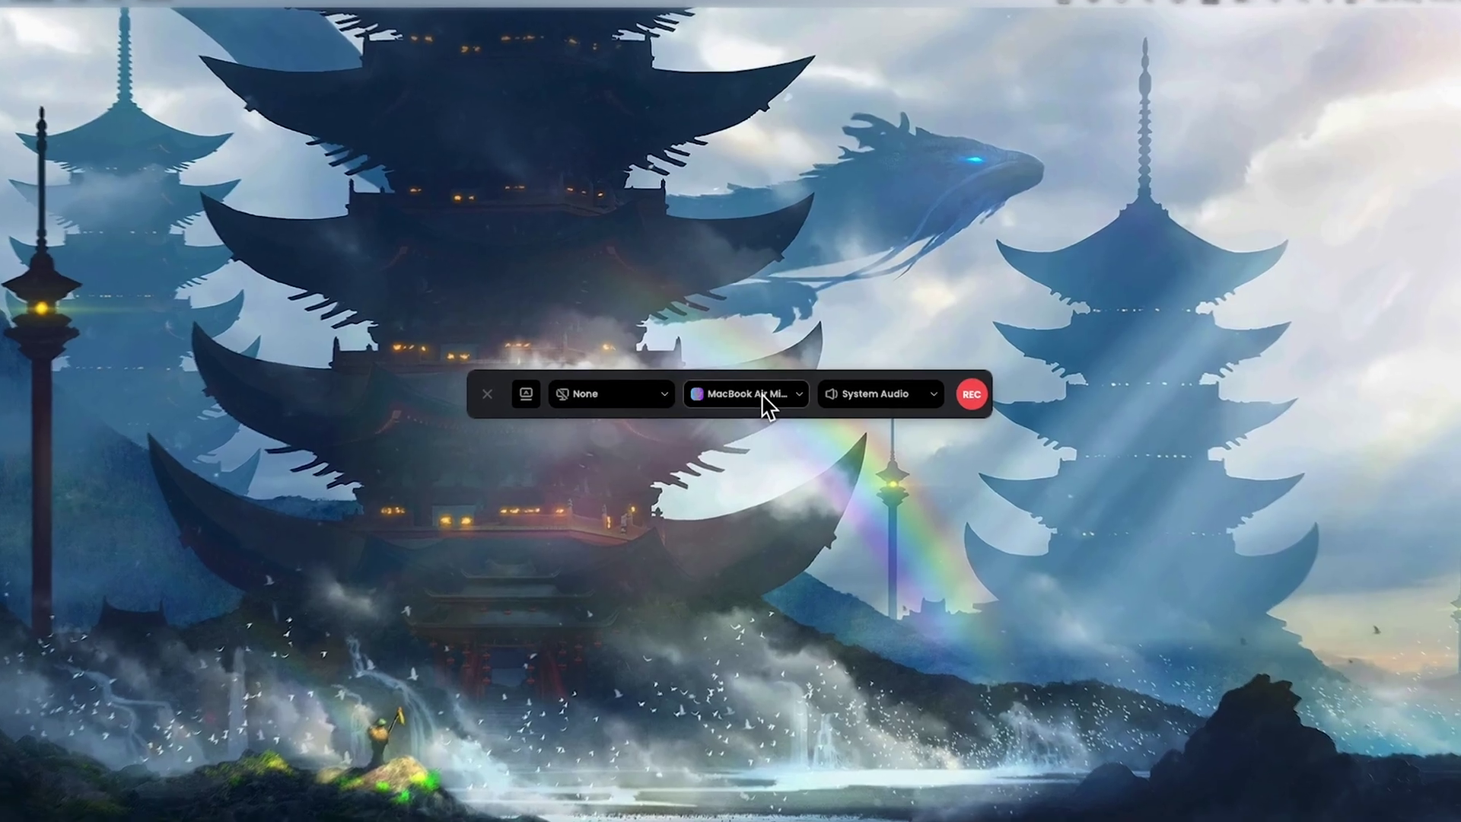
pyautogui.click(762, 389)
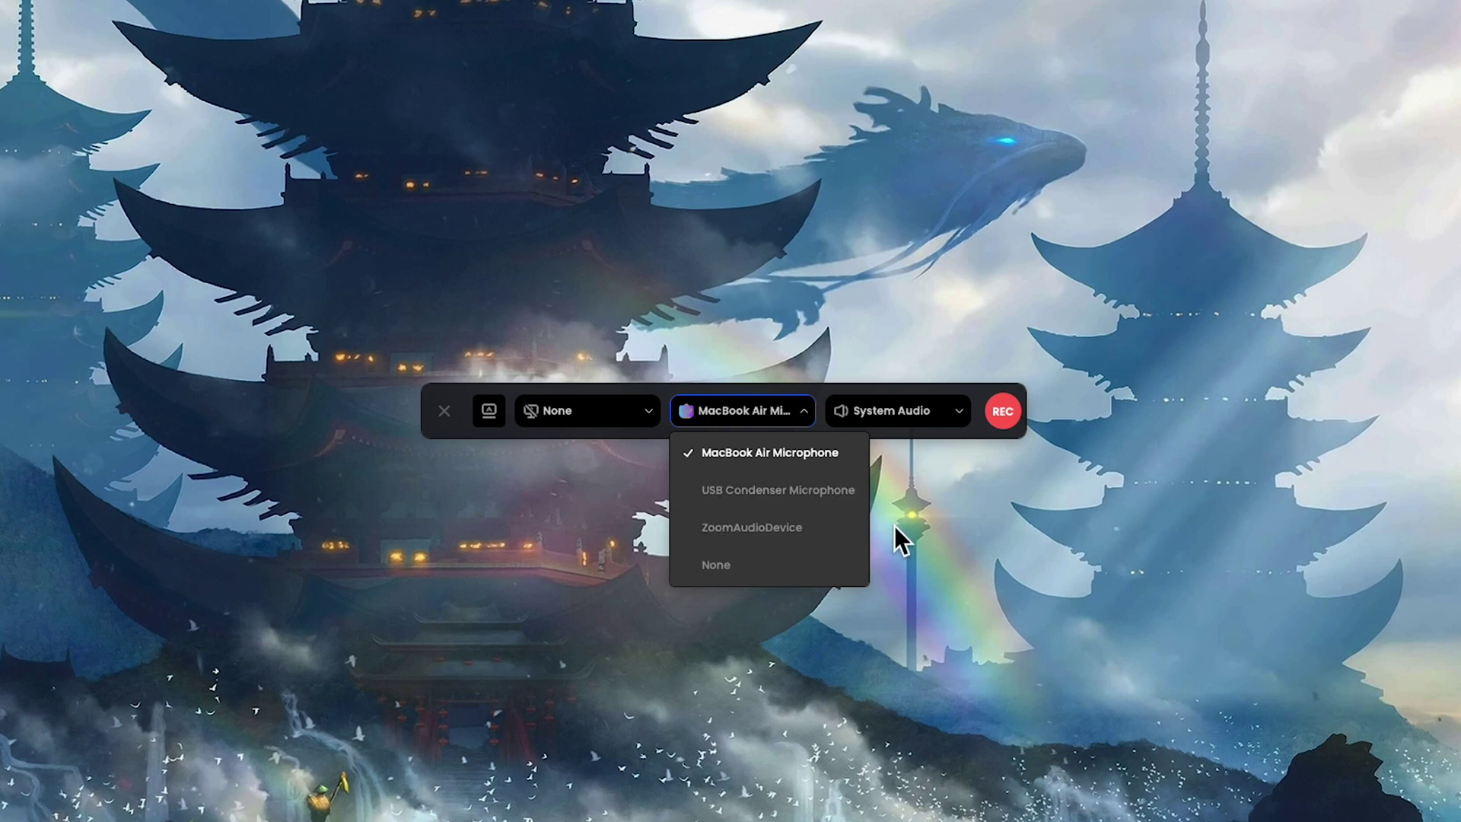
pyautogui.click(935, 408)
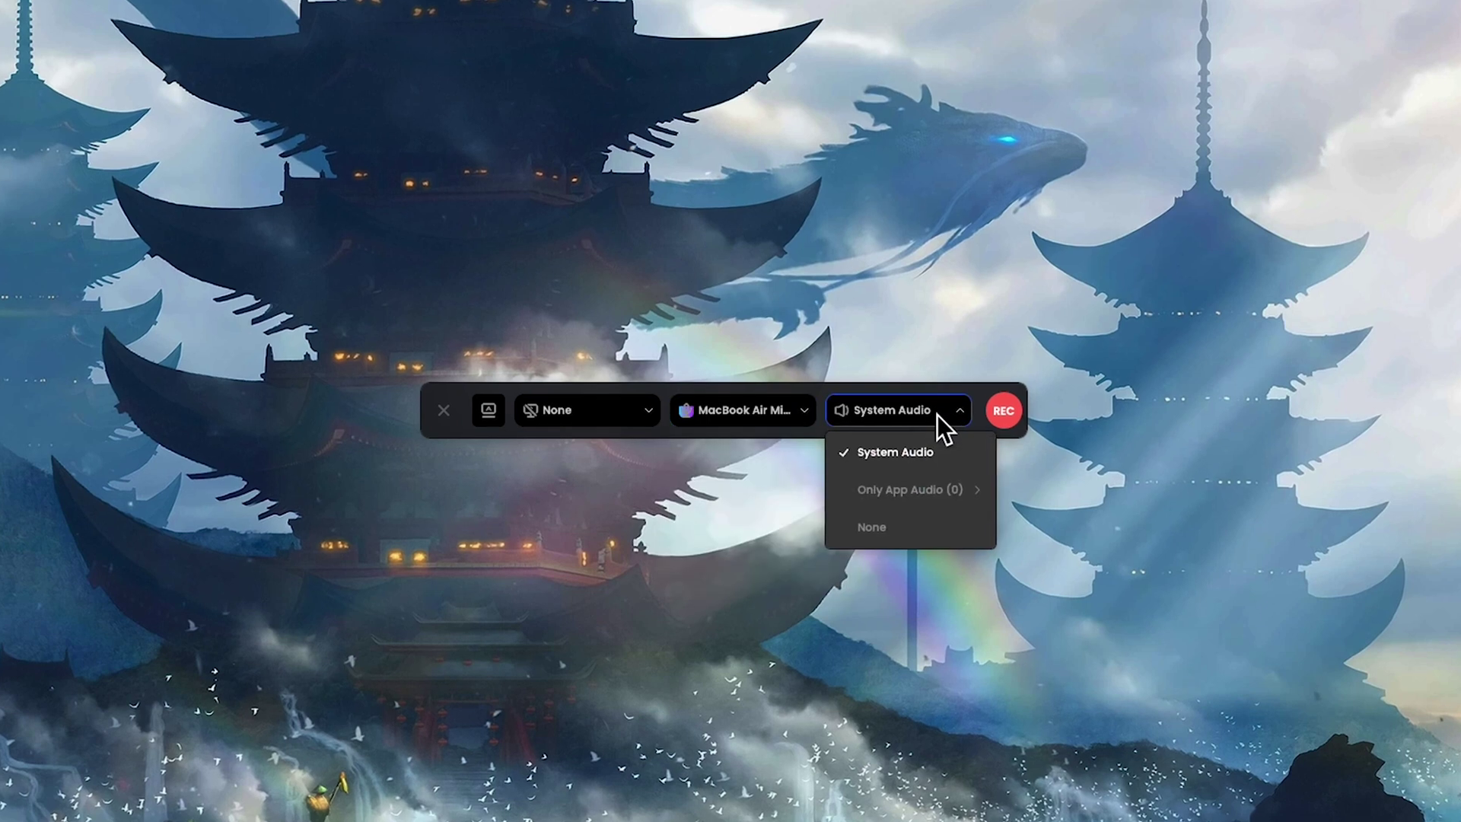
pyautogui.press('Escape')
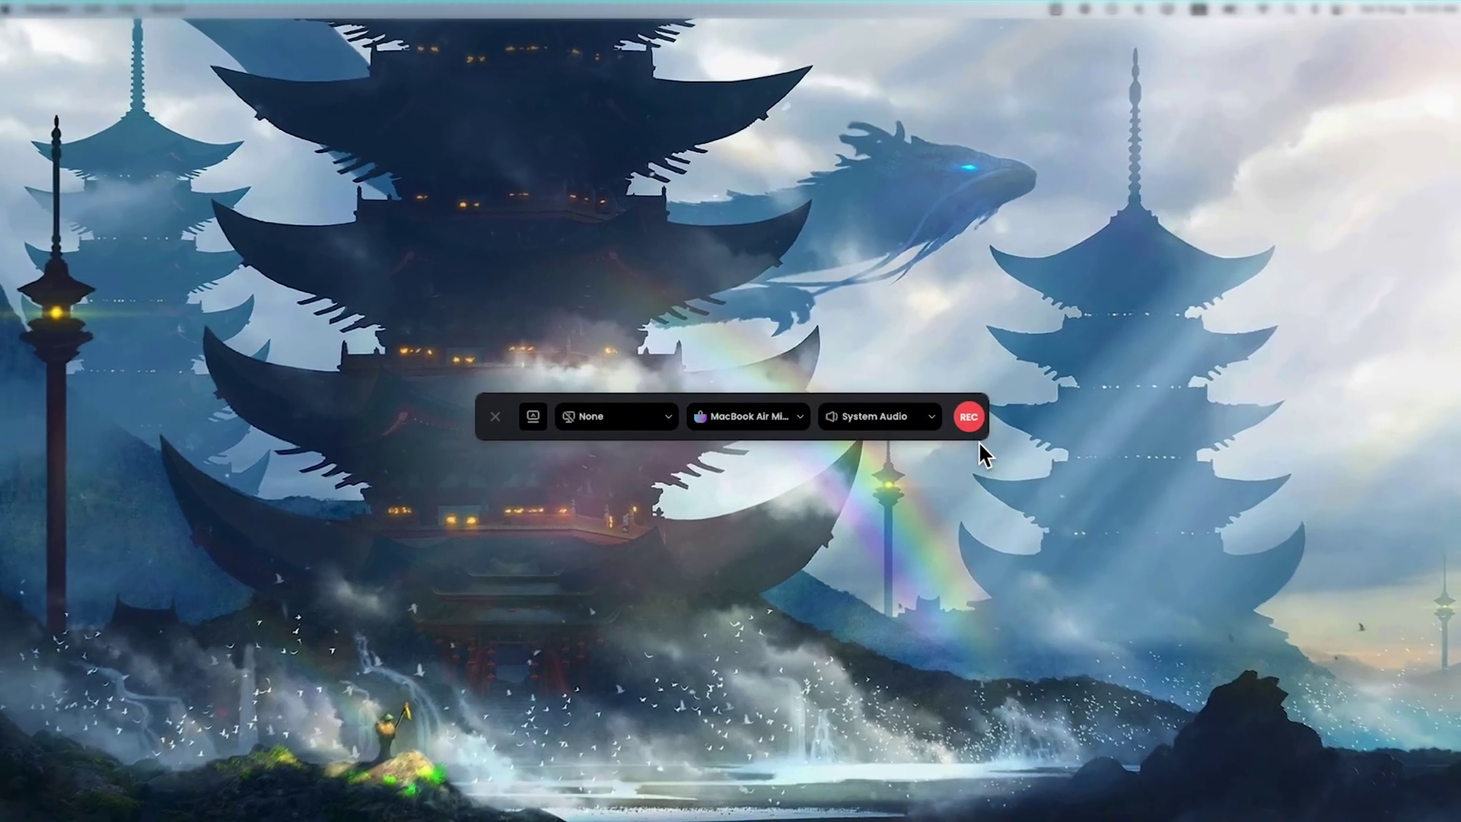
# Record the full-screen Canva session, then play the finished recording from about 01:34.
pyautogui.click(969, 417)
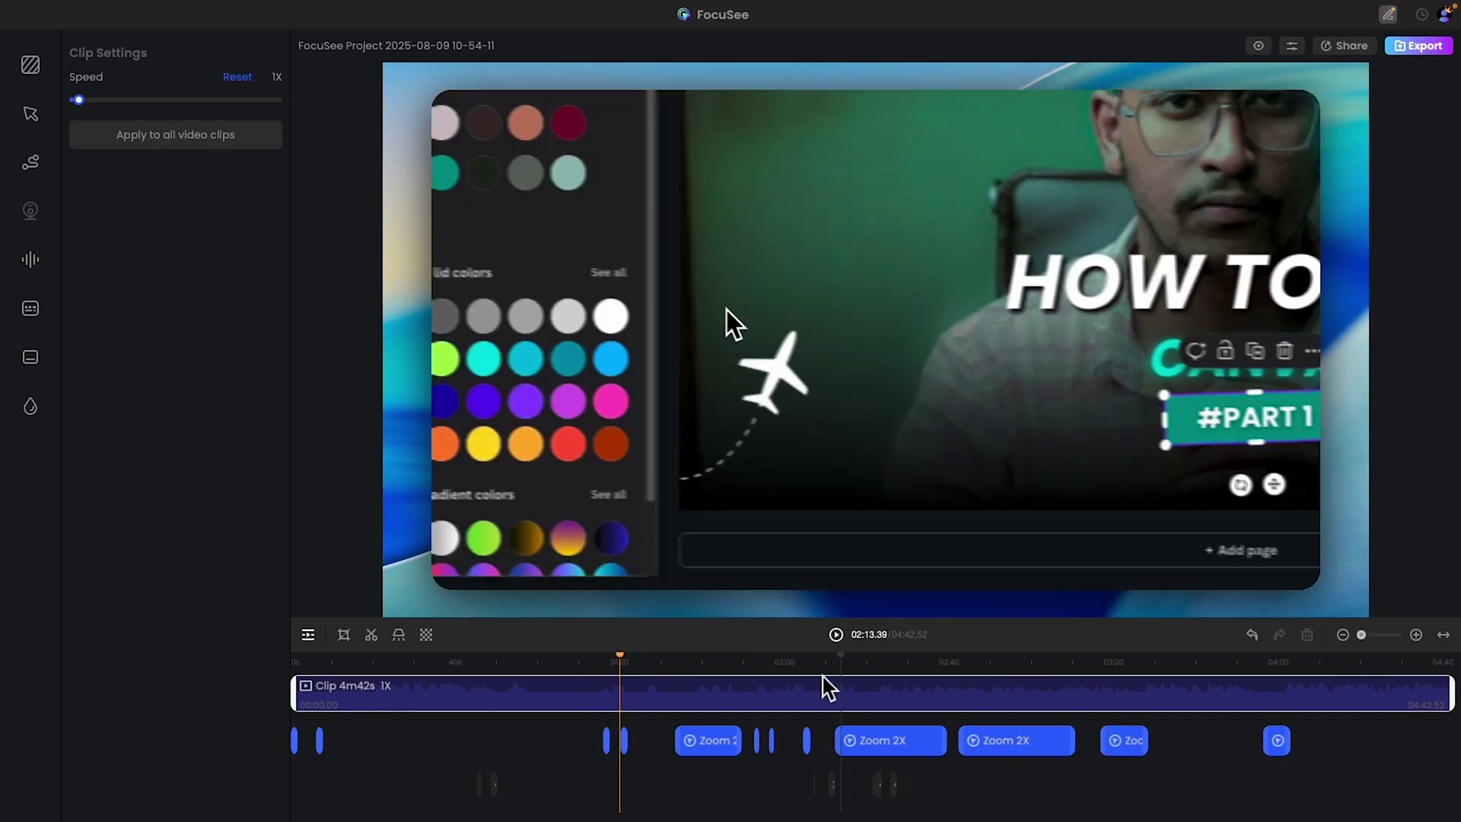
pyautogui.click(687, 685)
pyautogui.press('space')
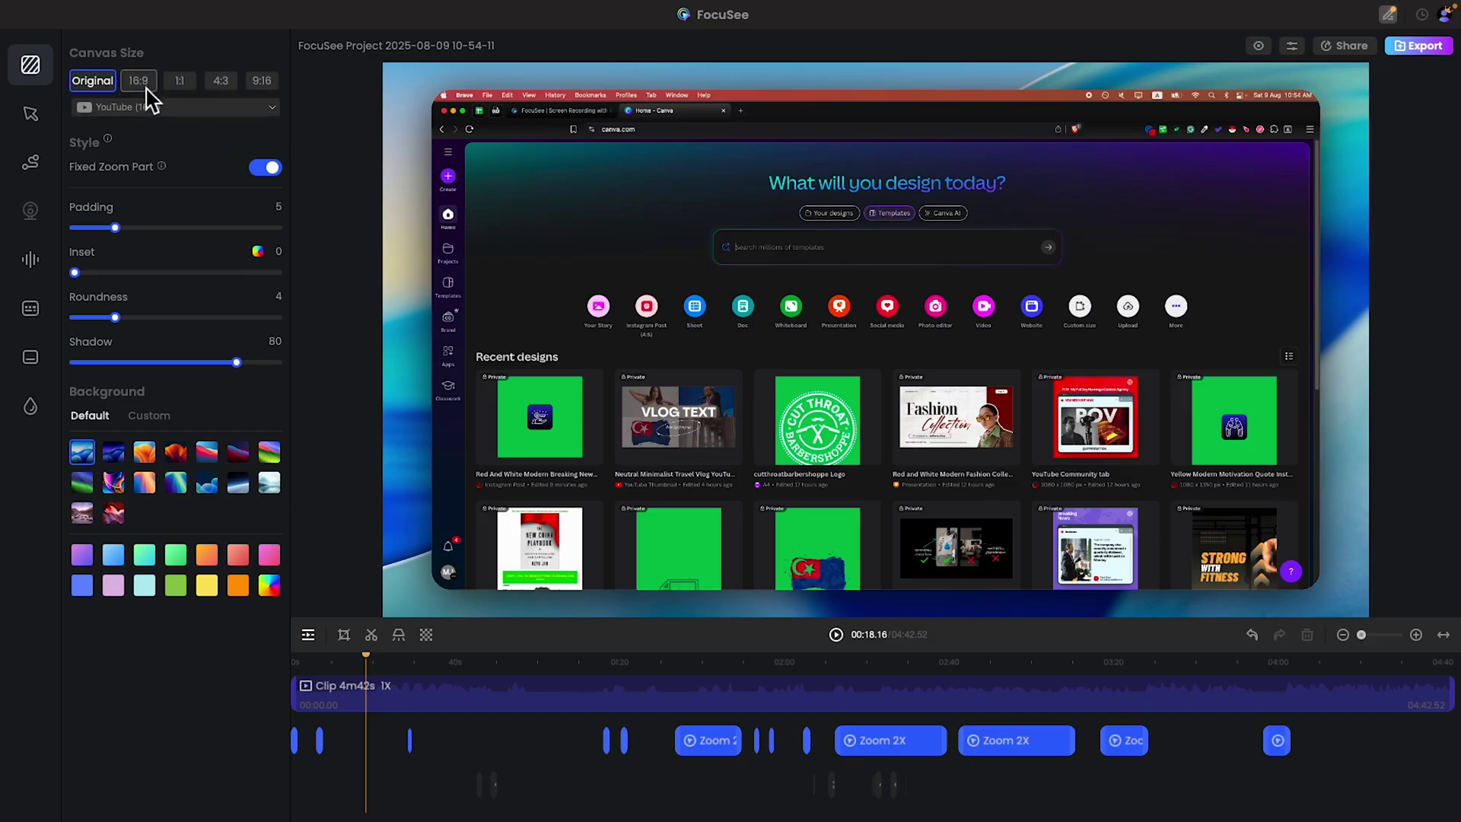
# Preview 16:9, 1:1, 4:3 and 9:16 canvas sizes, then return to Original.
pyautogui.click(141, 79)
pyautogui.click(180, 81)
pyautogui.click(218, 82)
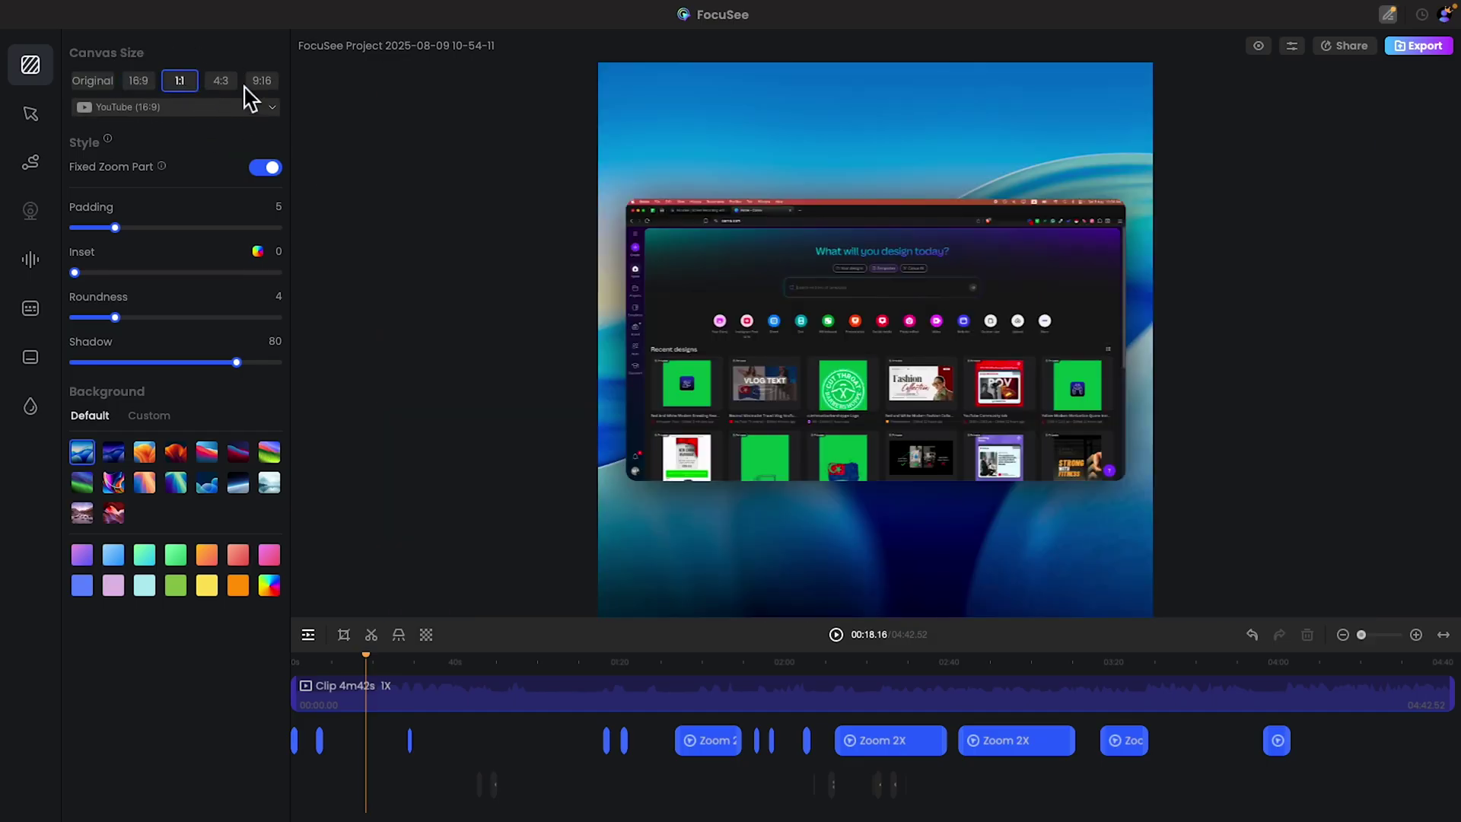
pyautogui.click(261, 82)
pyautogui.click(95, 84)
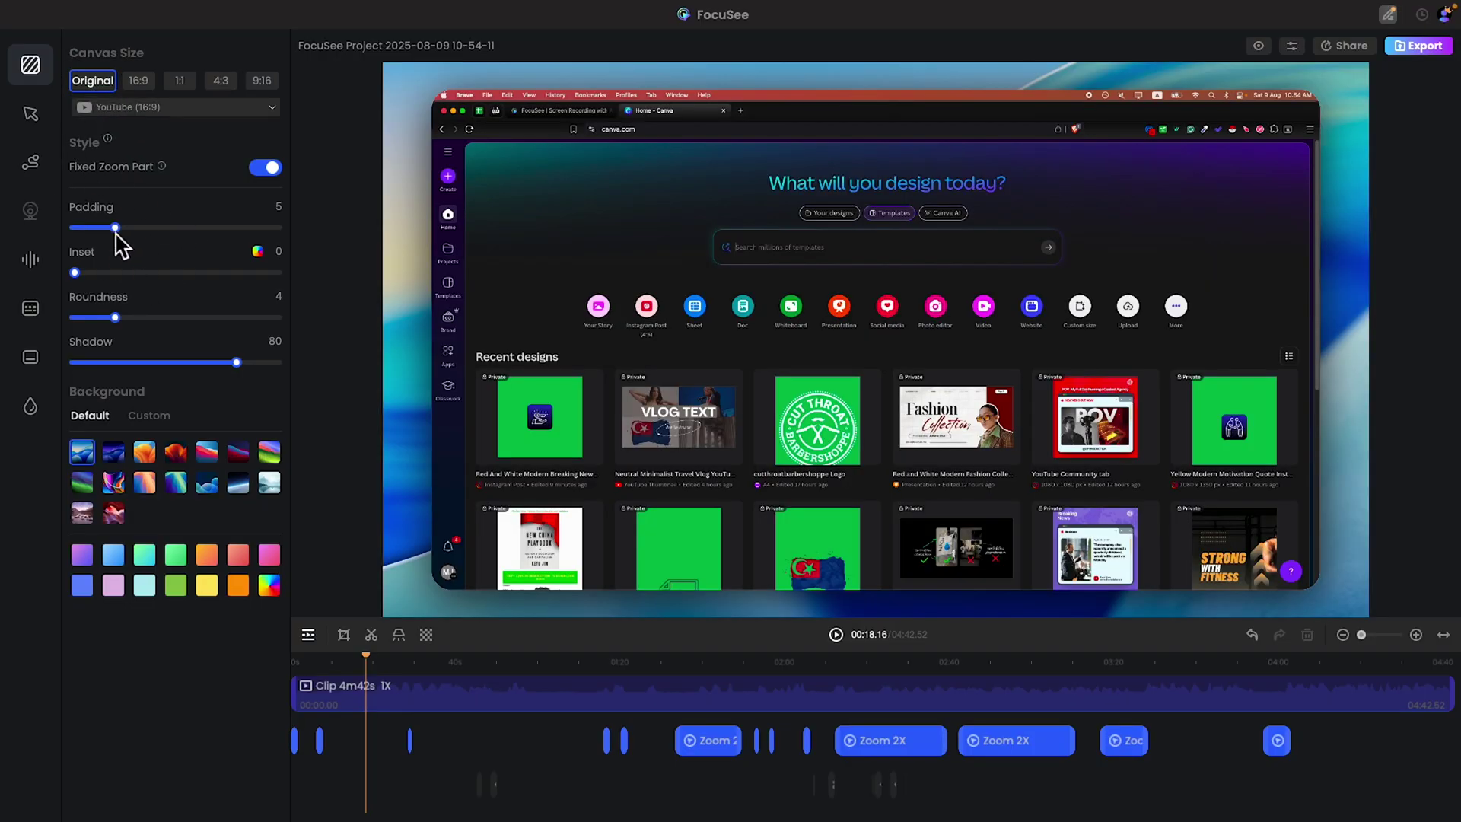
# Lower corner roundness to 2 and raise shadow to 100, keeping padding at 5.
pyautogui.moveTo(116, 228)
pyautogui.mouseDown()
pyautogui.moveTo(203, 227)
pyautogui.moveTo(98, 229)
pyautogui.moveTo(113, 228)
pyautogui.mouseUp()
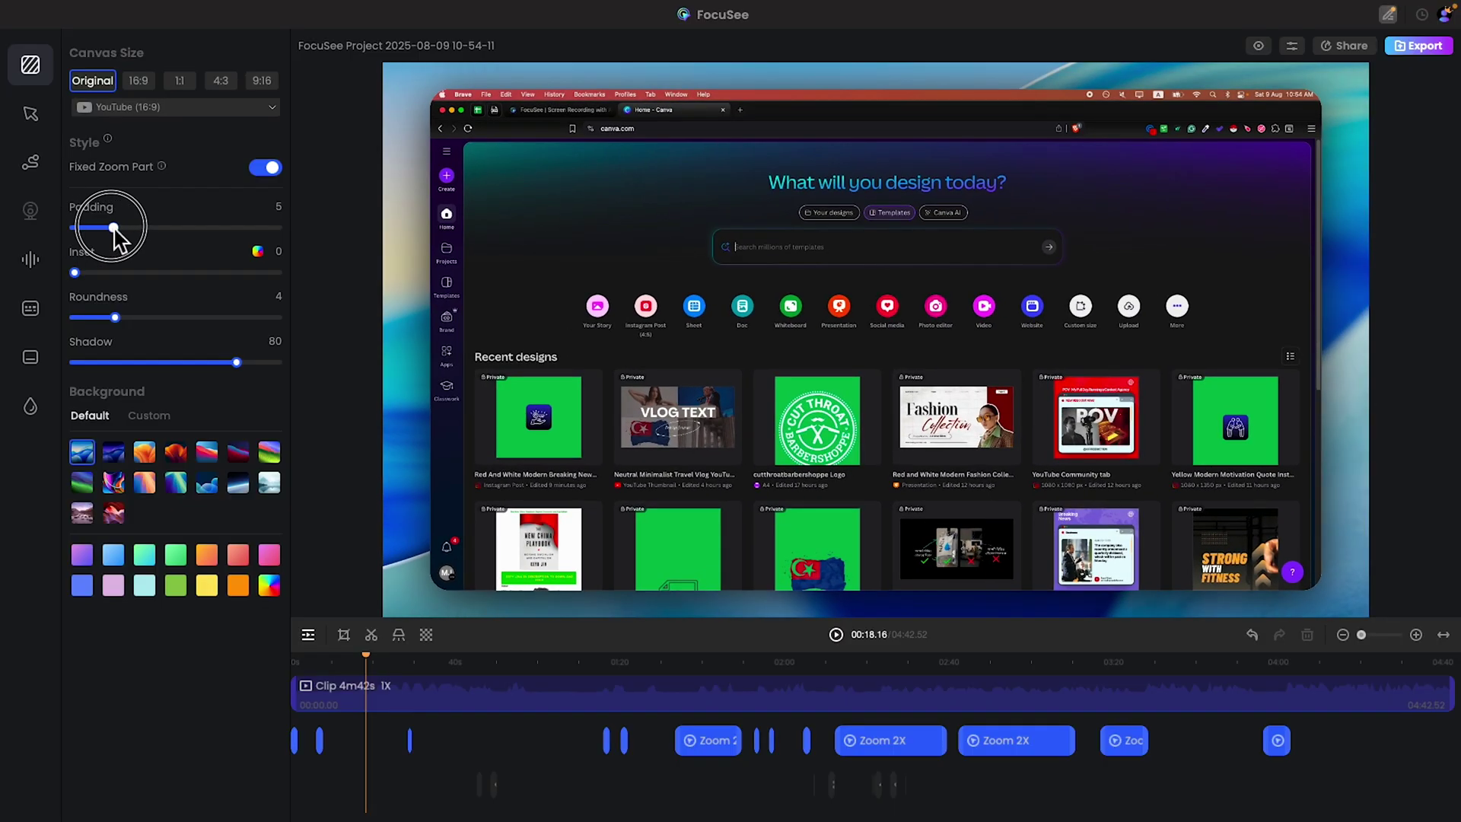
pyautogui.moveTo(76, 274)
pyautogui.mouseDown()
pyautogui.moveTo(231, 274)
pyautogui.moveTo(54, 276)
pyautogui.mouseUp()
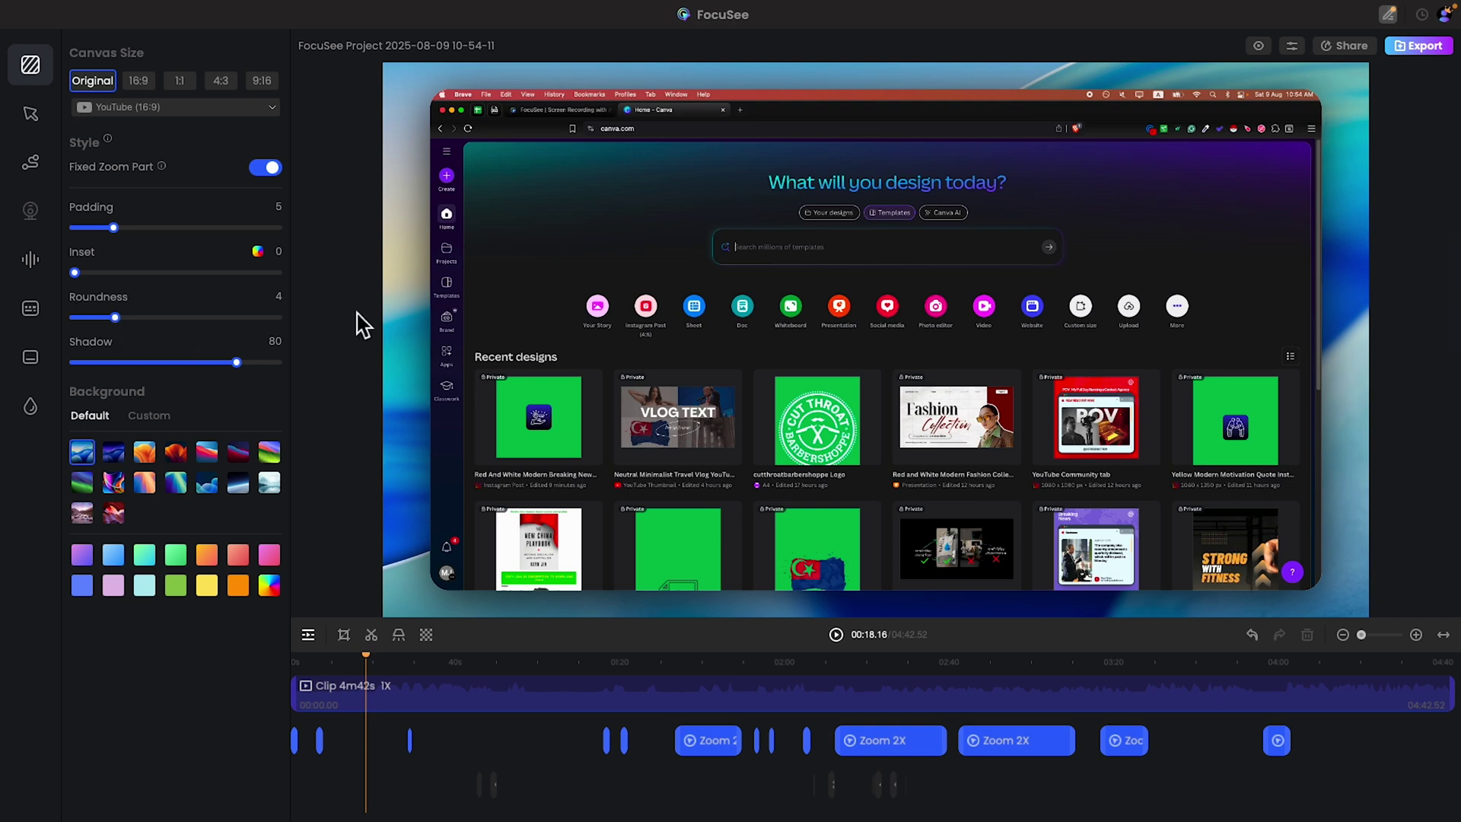
pyautogui.moveTo(119, 317); pyautogui.dragTo(93, 338)
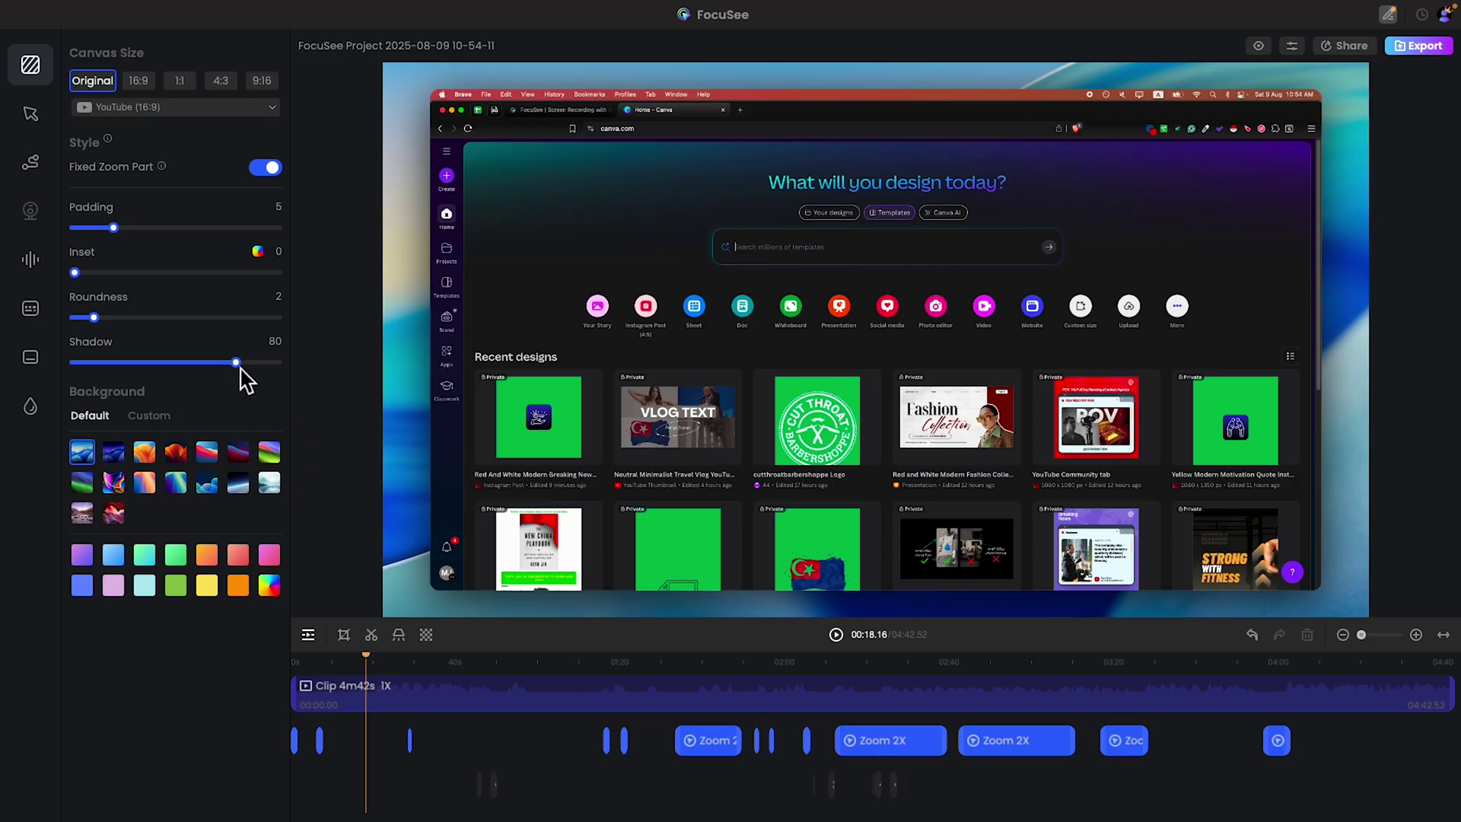
pyautogui.moveTo(237, 364); pyautogui.dragTo(268, 403)
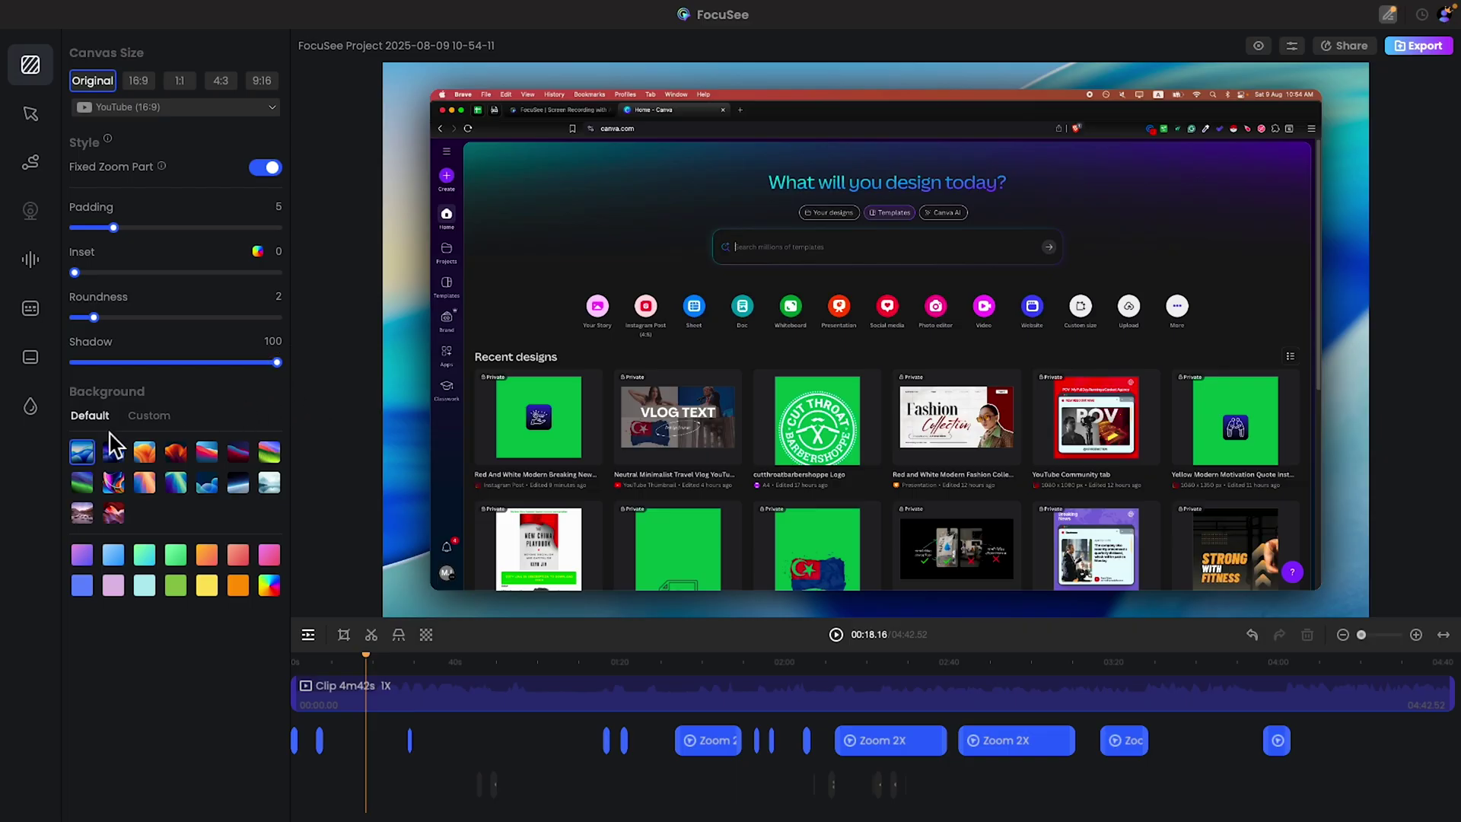
# Try orange-red, red-pink, dark purple, rainbow green and starry blue wallpaper backgrounds.
pyautogui.click(173, 459)
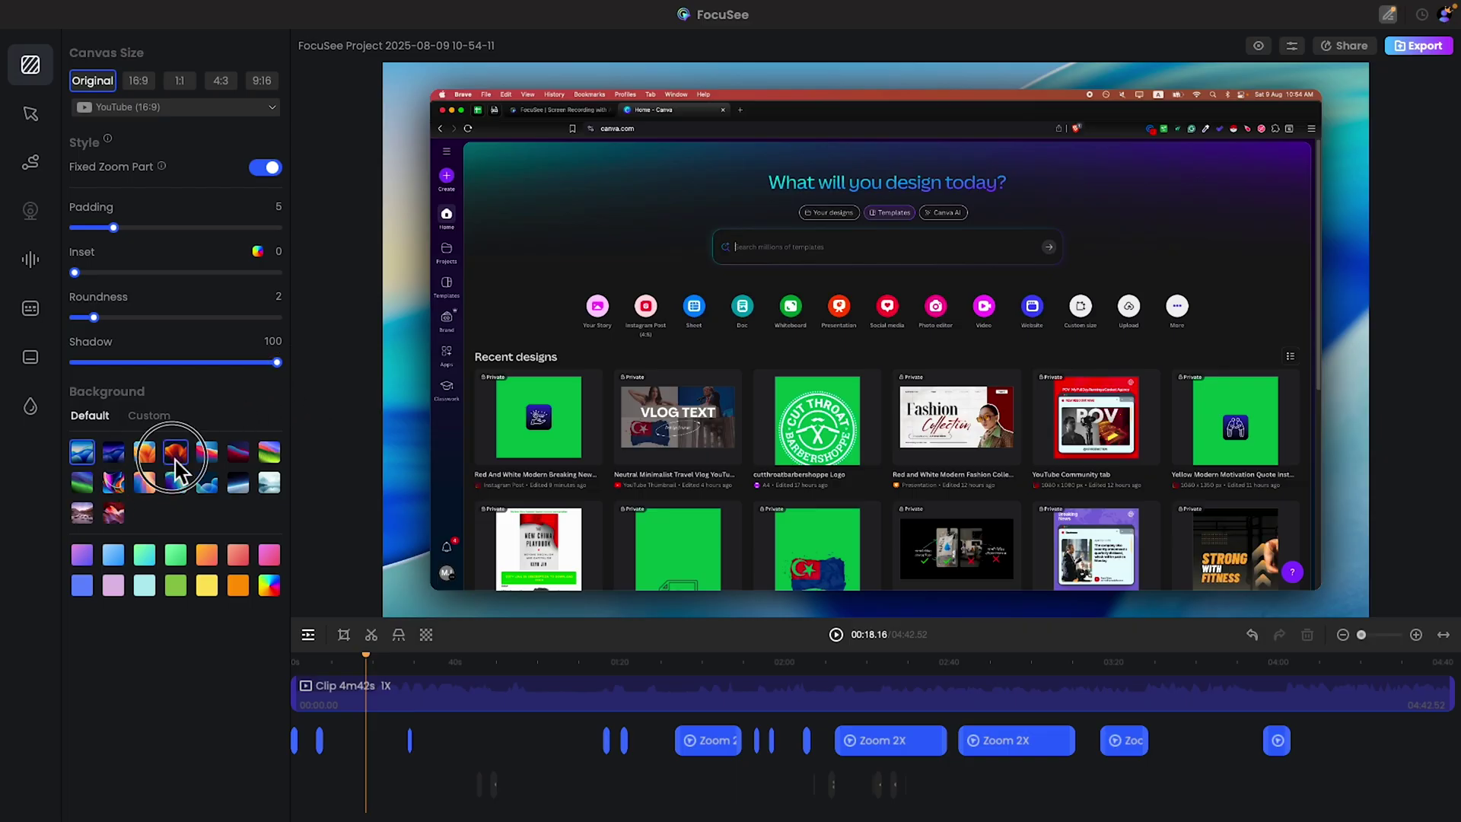
pyautogui.click(206, 458)
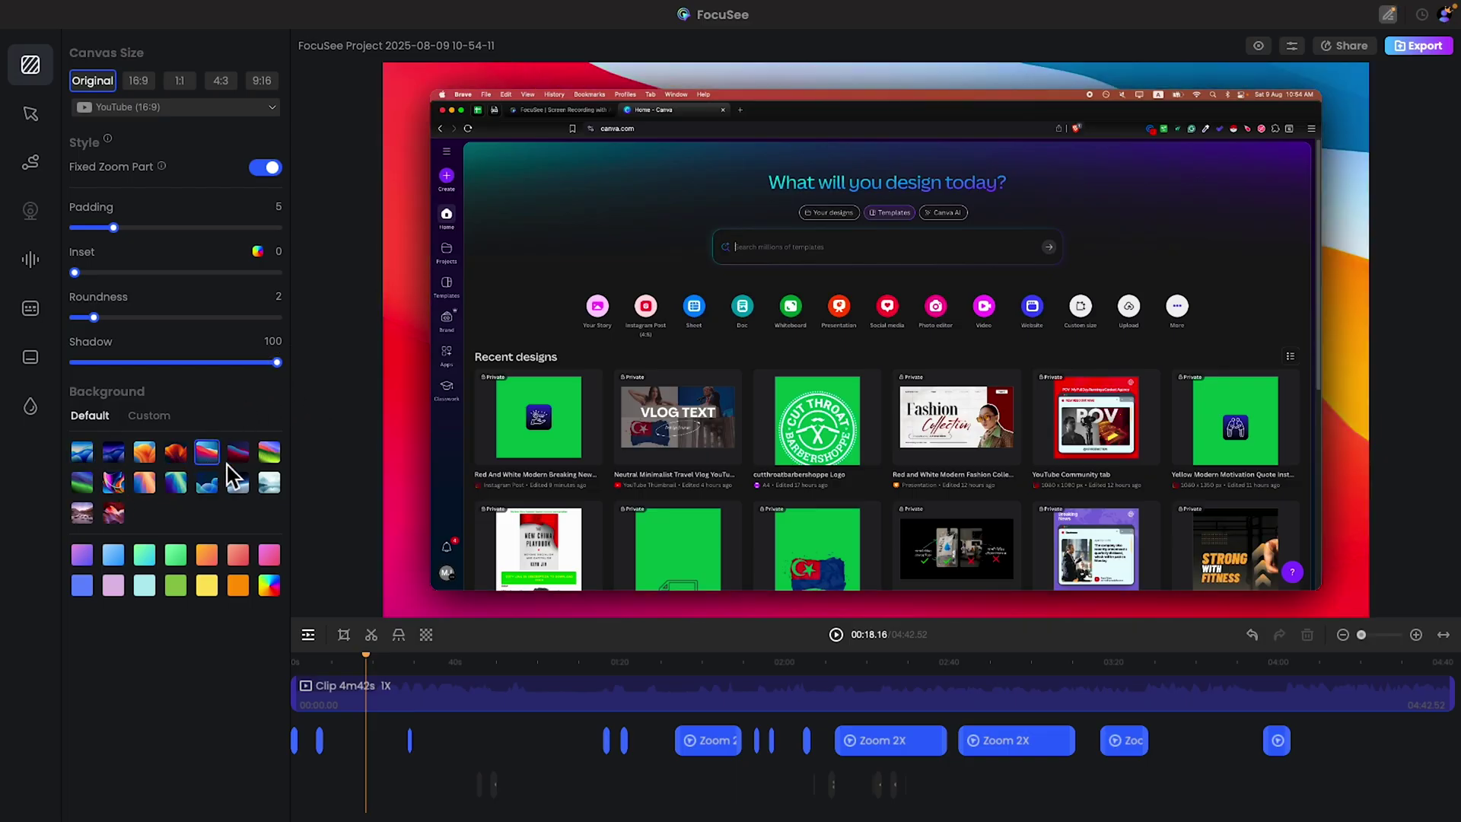
pyautogui.click(238, 457)
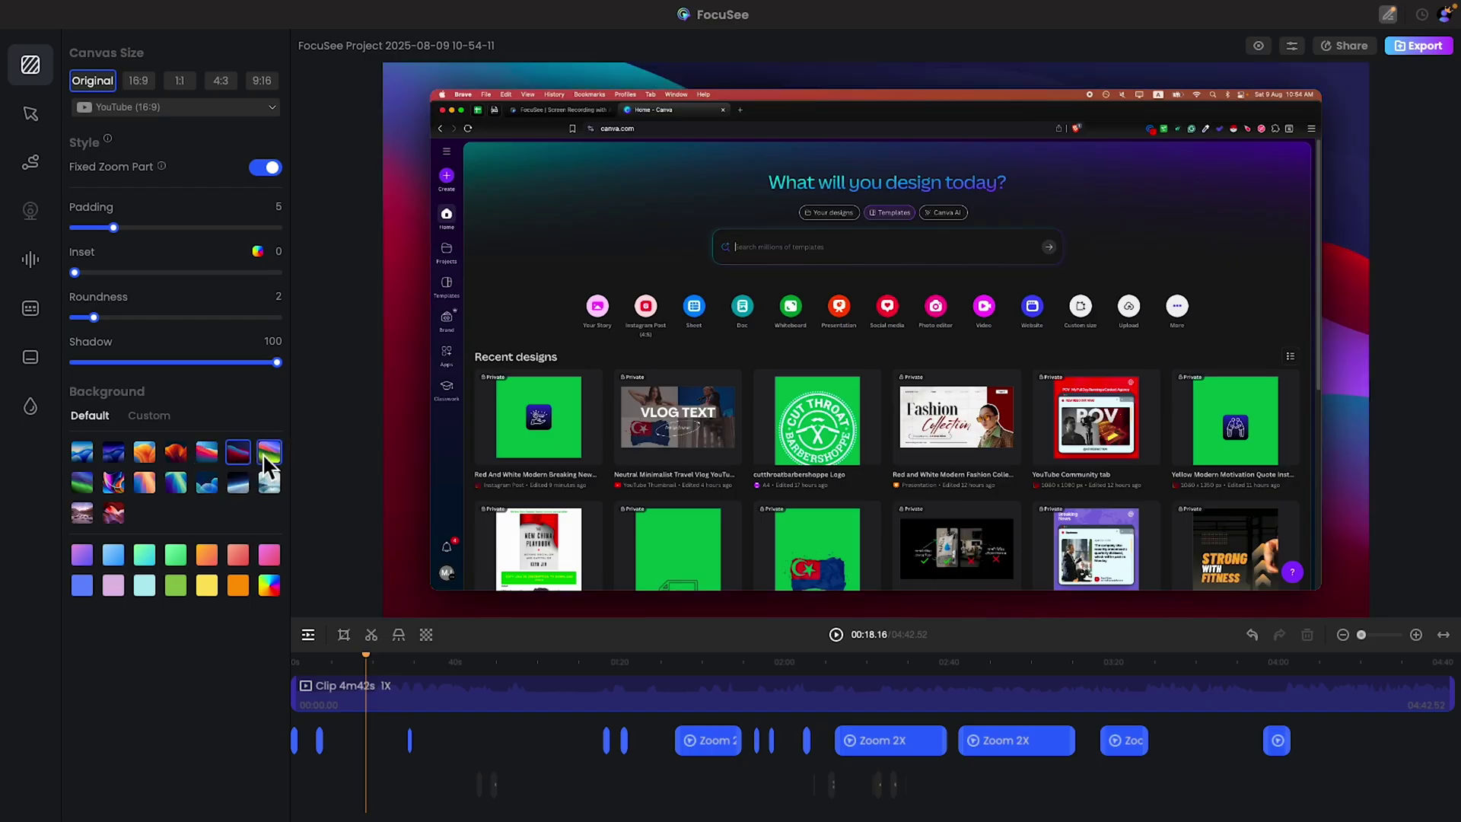
pyautogui.click(268, 456)
pyautogui.click(238, 485)
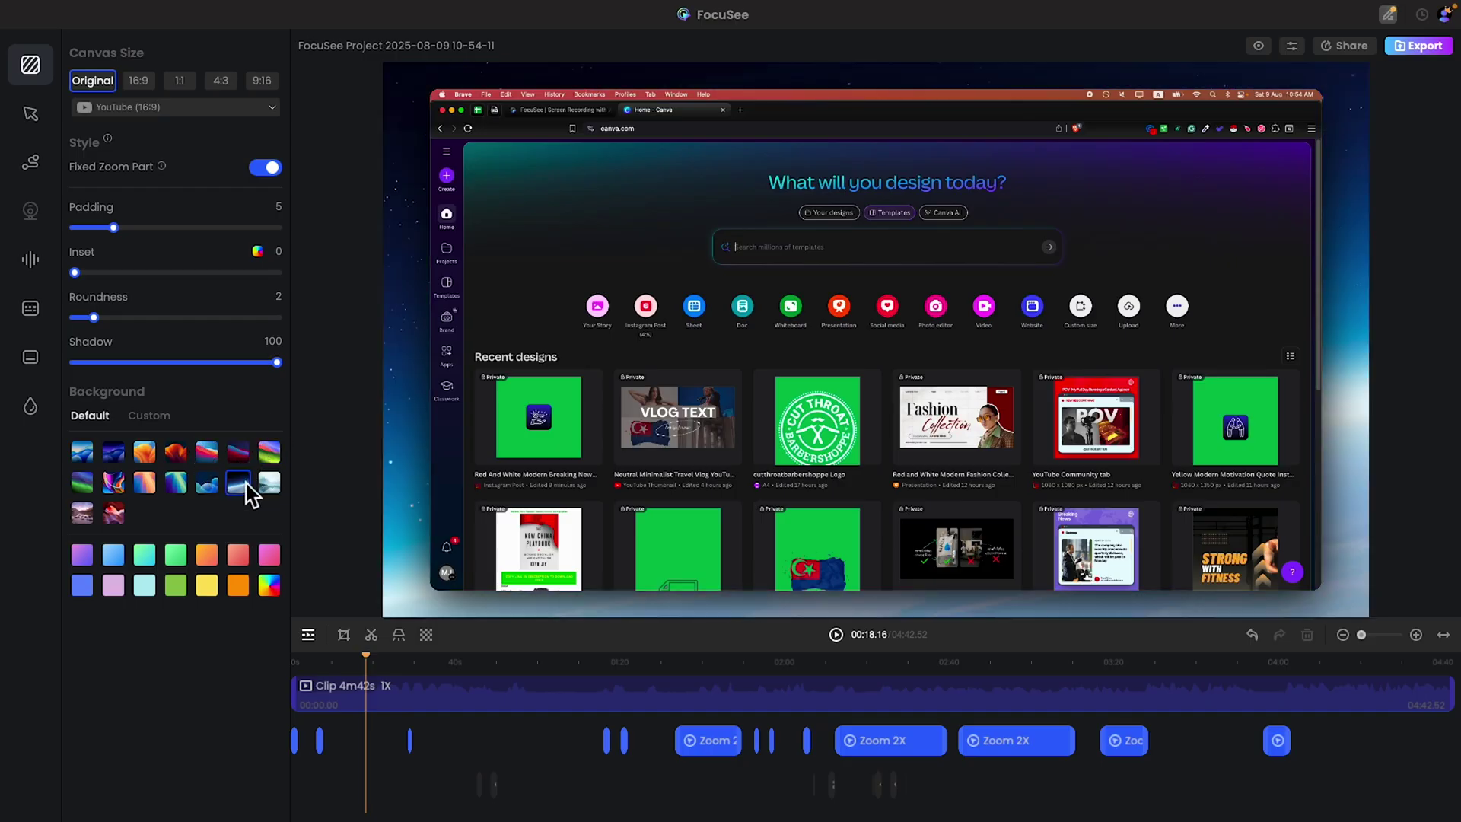
# Try the blue landscape custom image, then apply the default blue-purple gradient wallpaper.
pyautogui.click(149, 414)
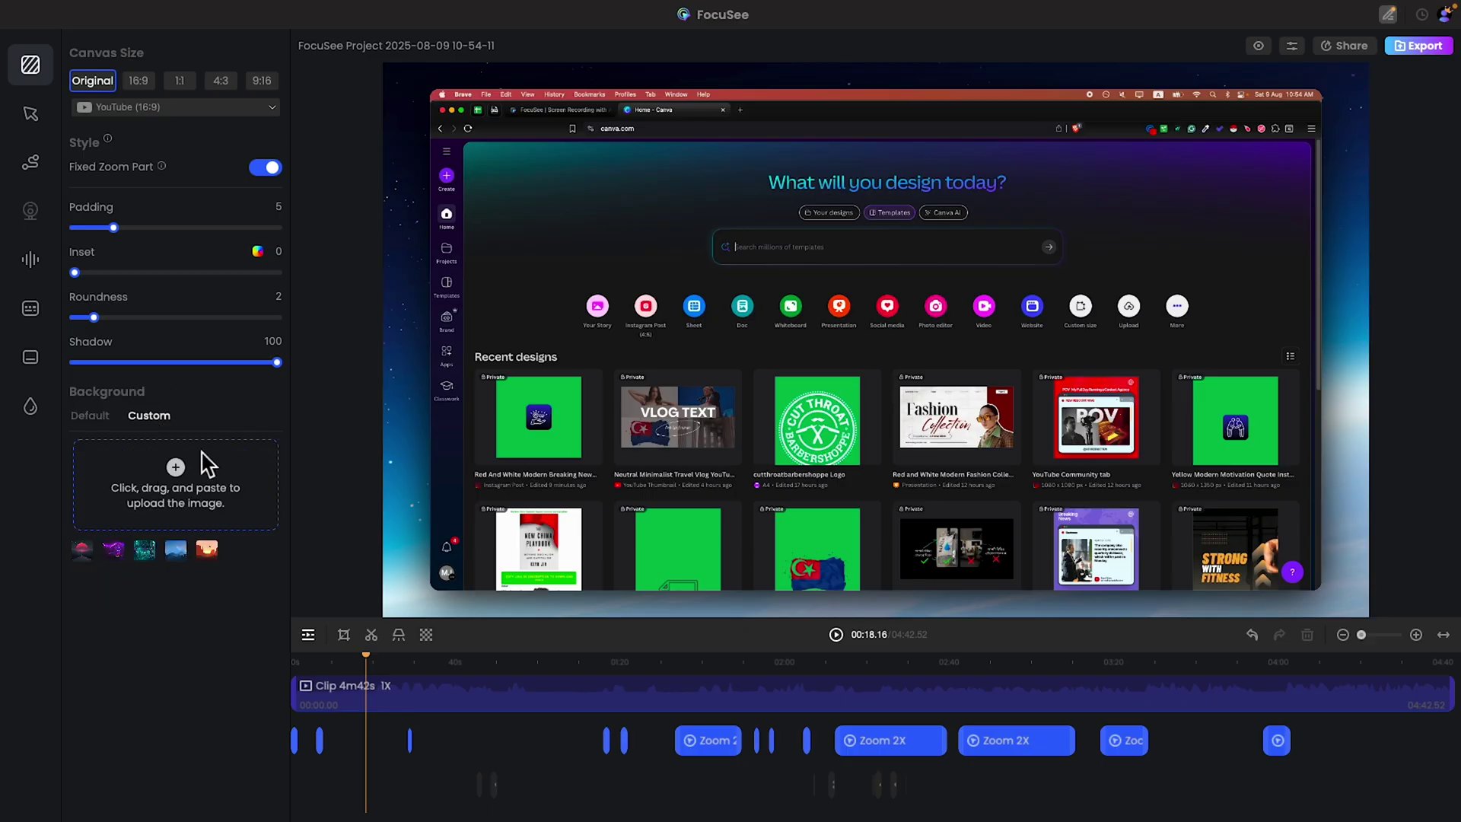
pyautogui.click(182, 548)
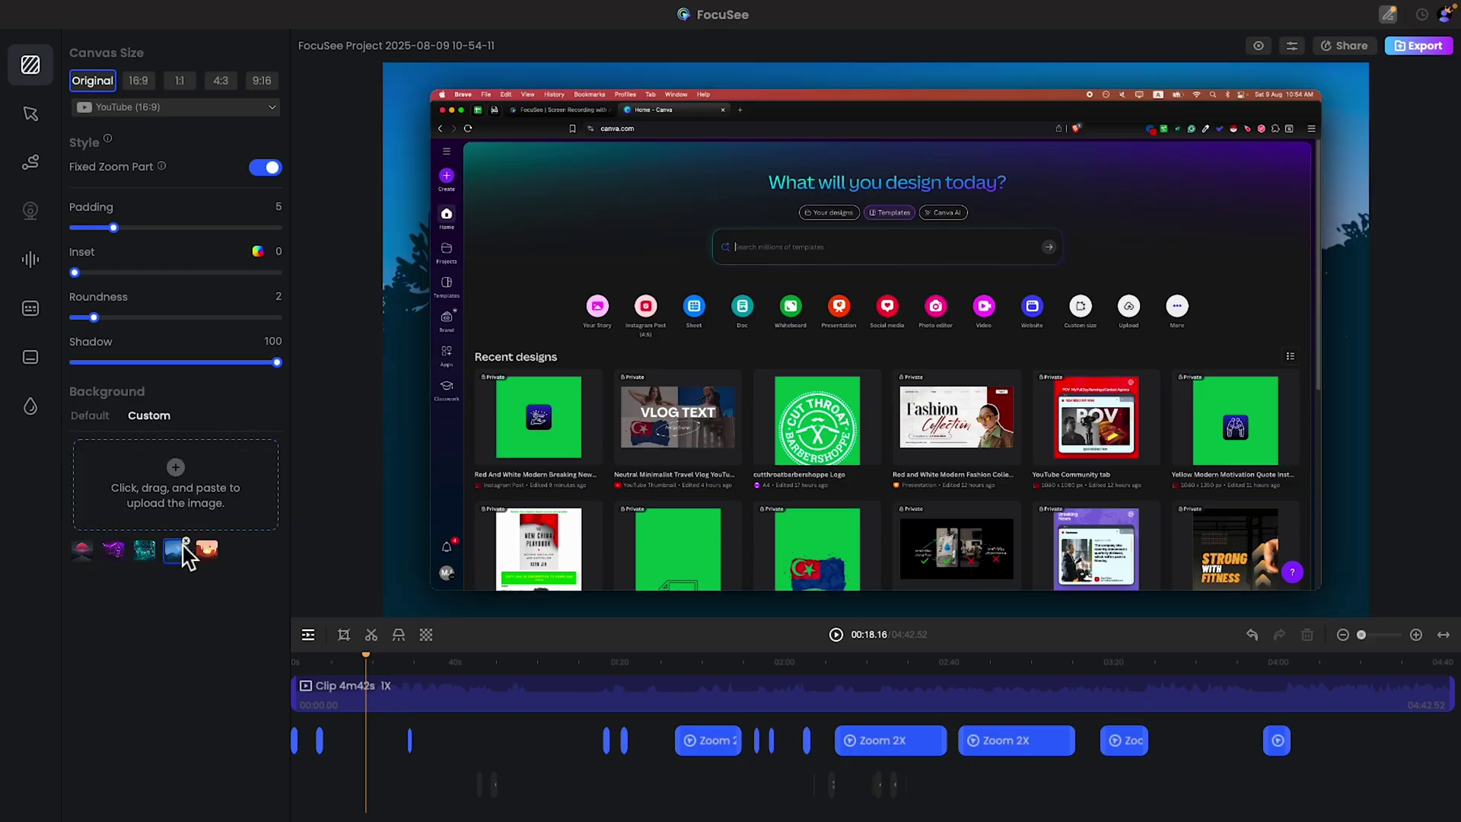
pyautogui.click(102, 418)
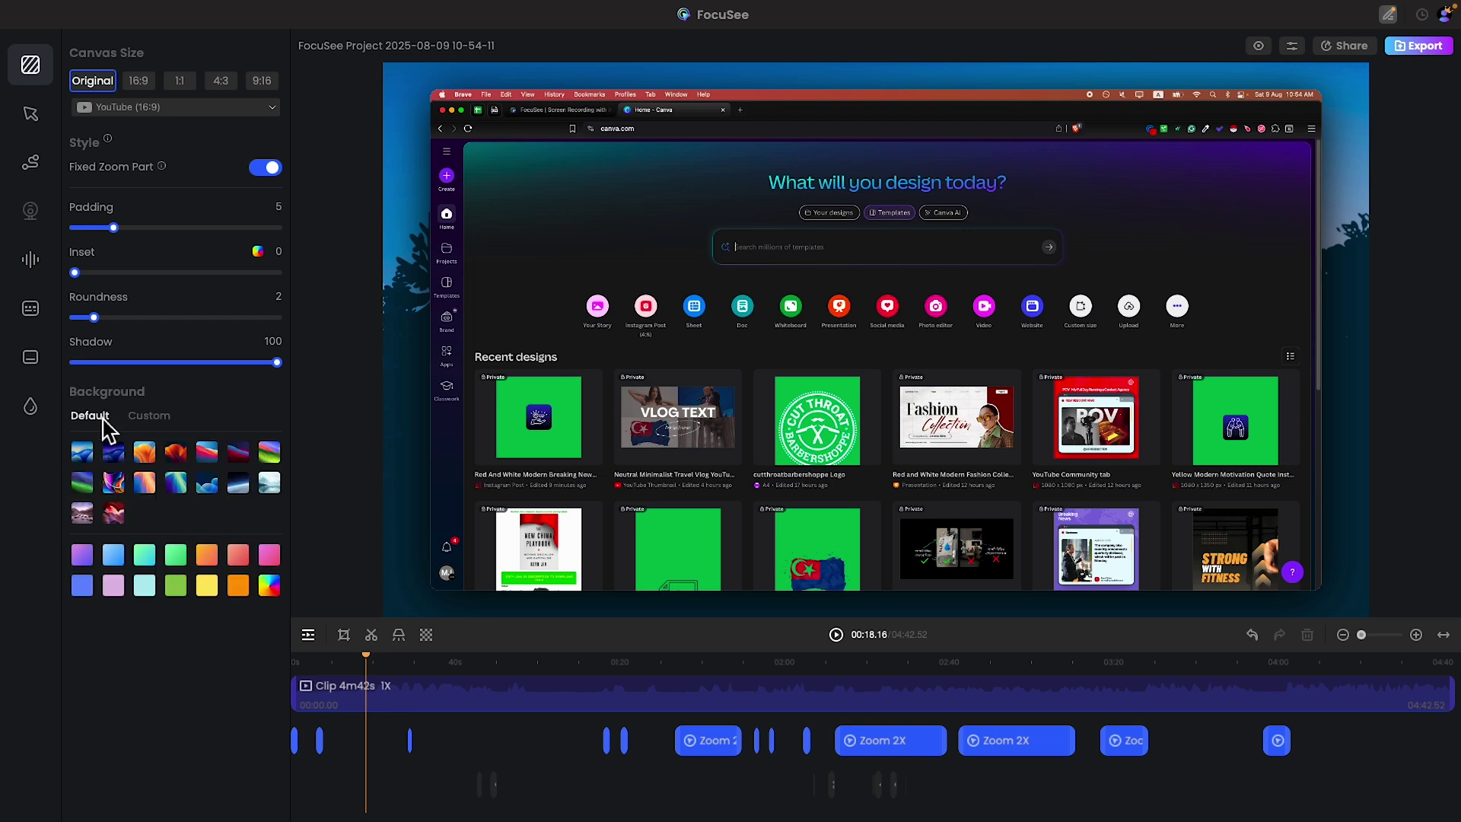
pyautogui.click(175, 487)
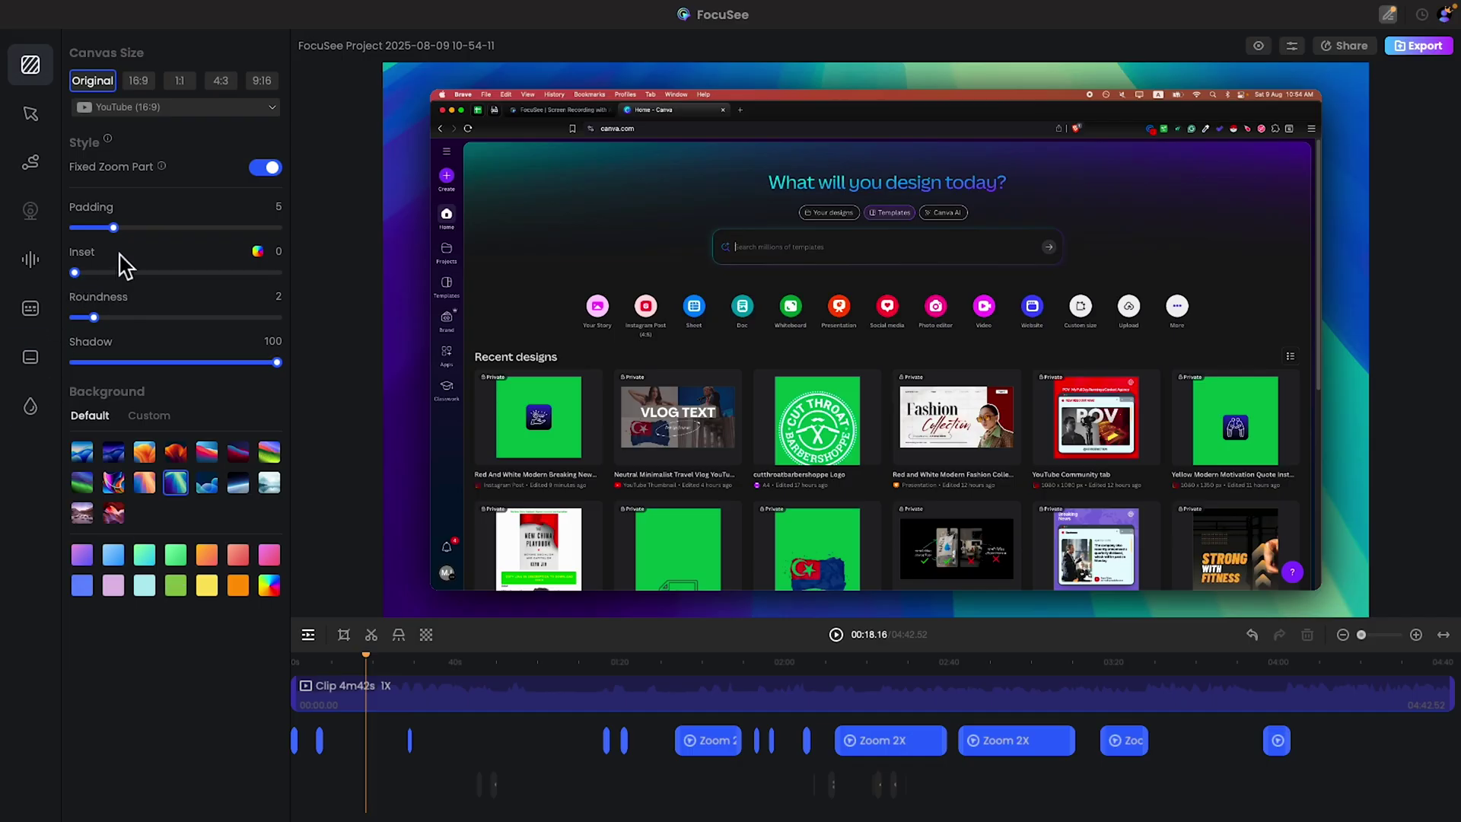
# Set the cursor to the white arrow style at 2.4X after trying larger sizes.
pyautogui.click(34, 119)
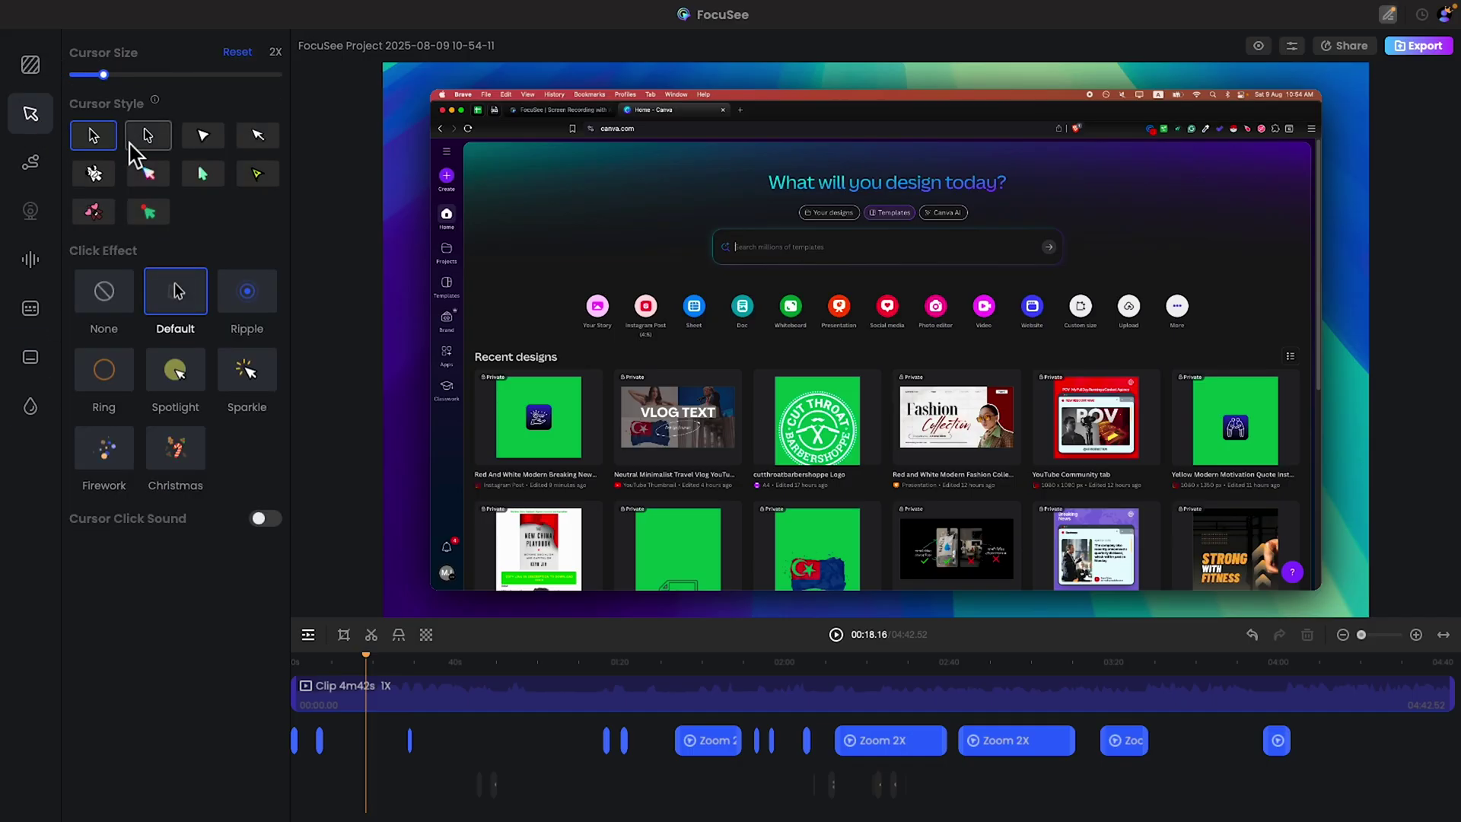
pyautogui.moveTo(105, 74); pyautogui.dragTo(144, 75)
pyautogui.click(515, 659)
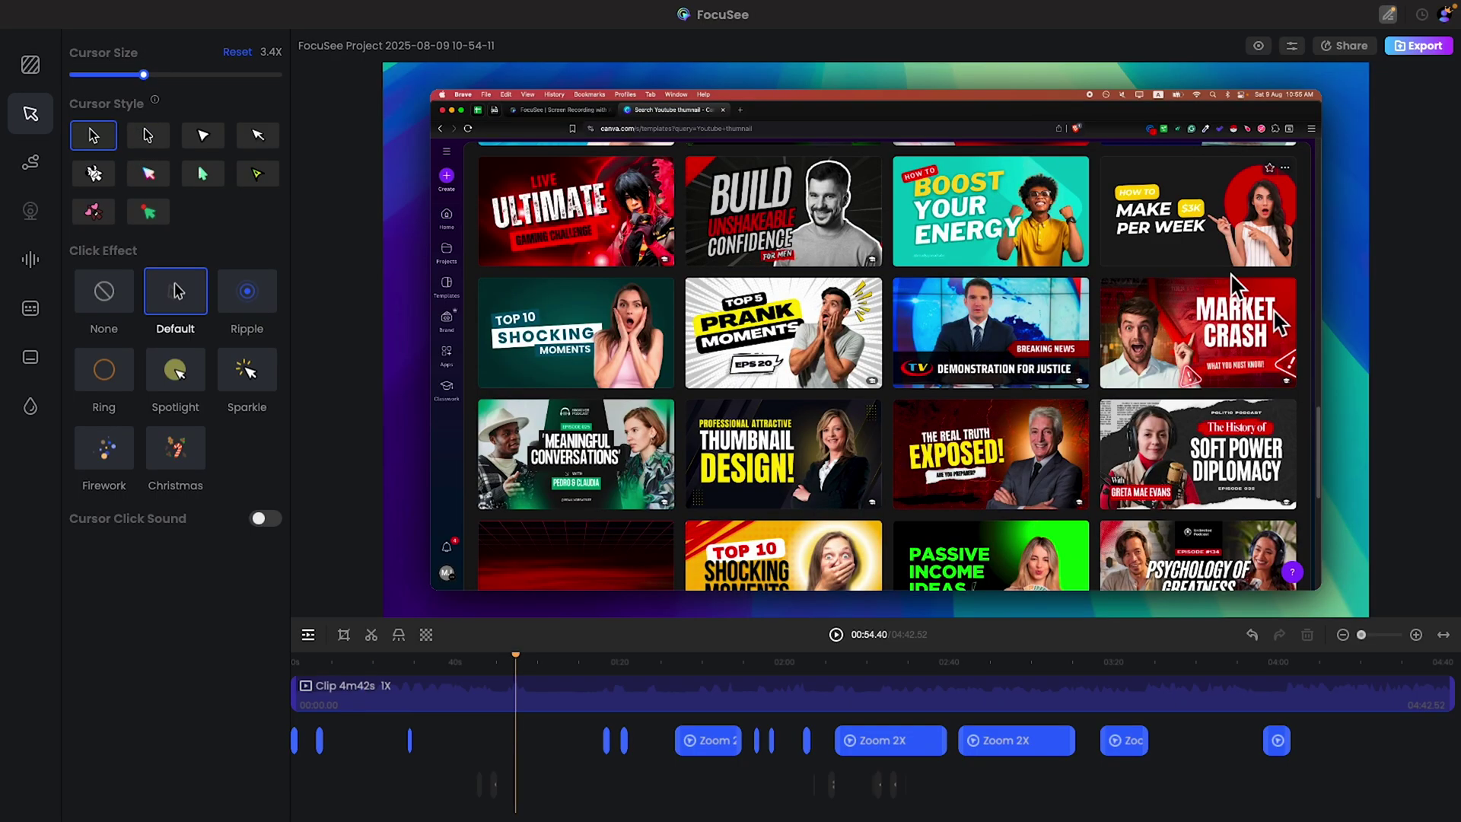
pyautogui.moveTo(145, 75)
pyautogui.mouseDown()
pyautogui.moveTo(201, 68)
pyautogui.moveTo(163, 75)
pyautogui.mouseUp()
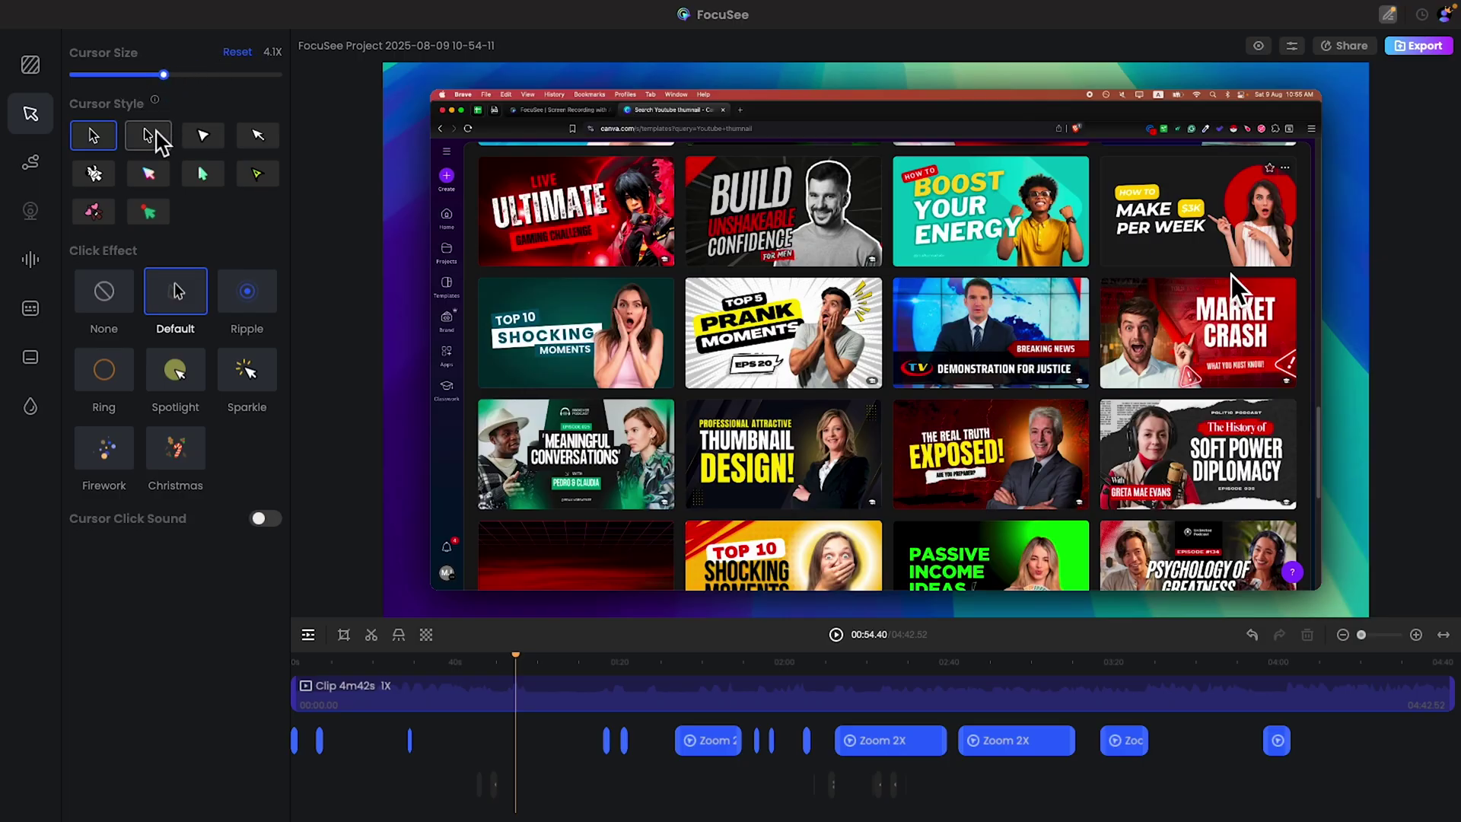
pyautogui.click(260, 145)
pyautogui.click(259, 183)
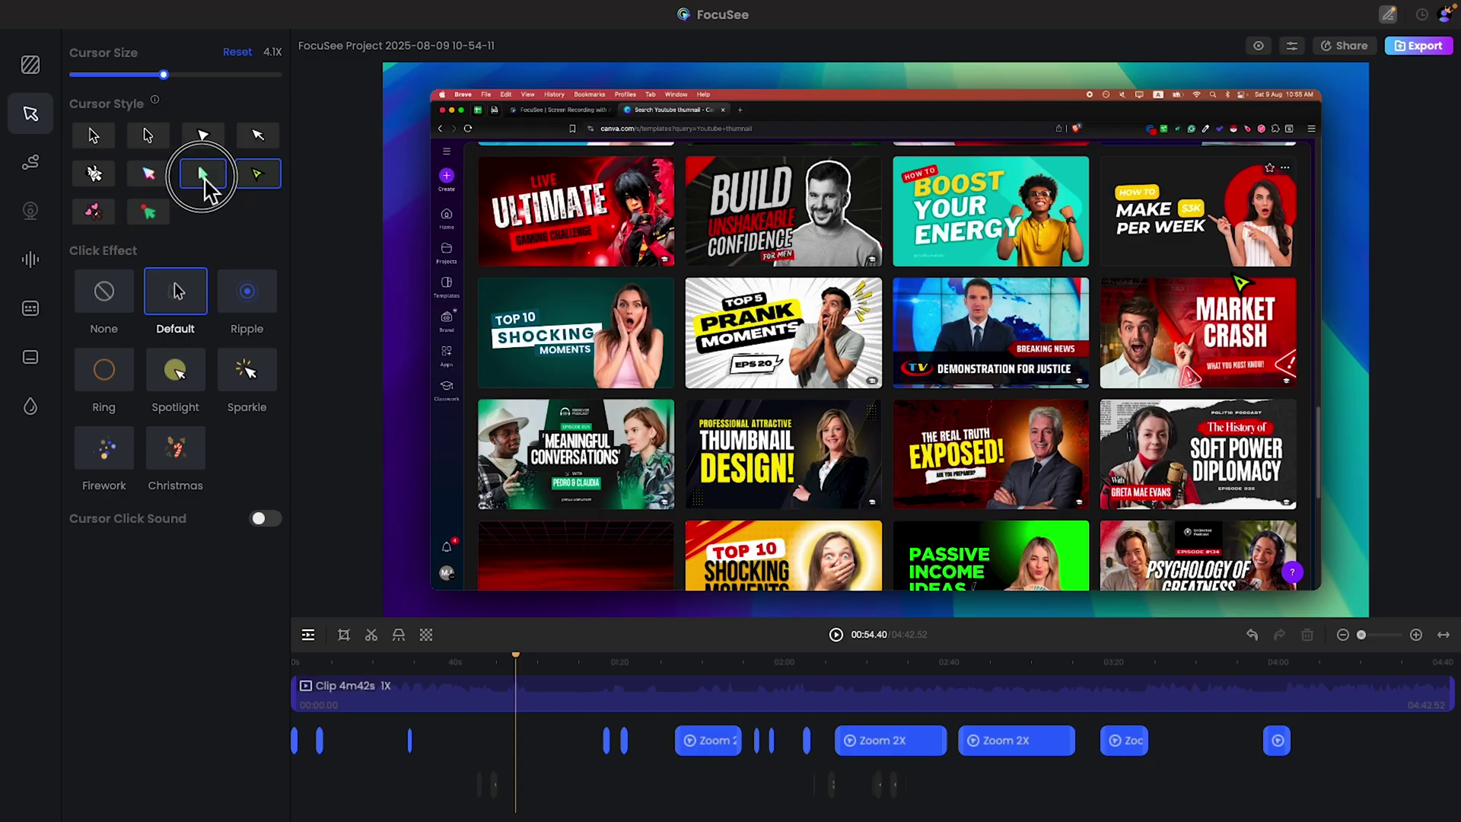
pyautogui.click(203, 143)
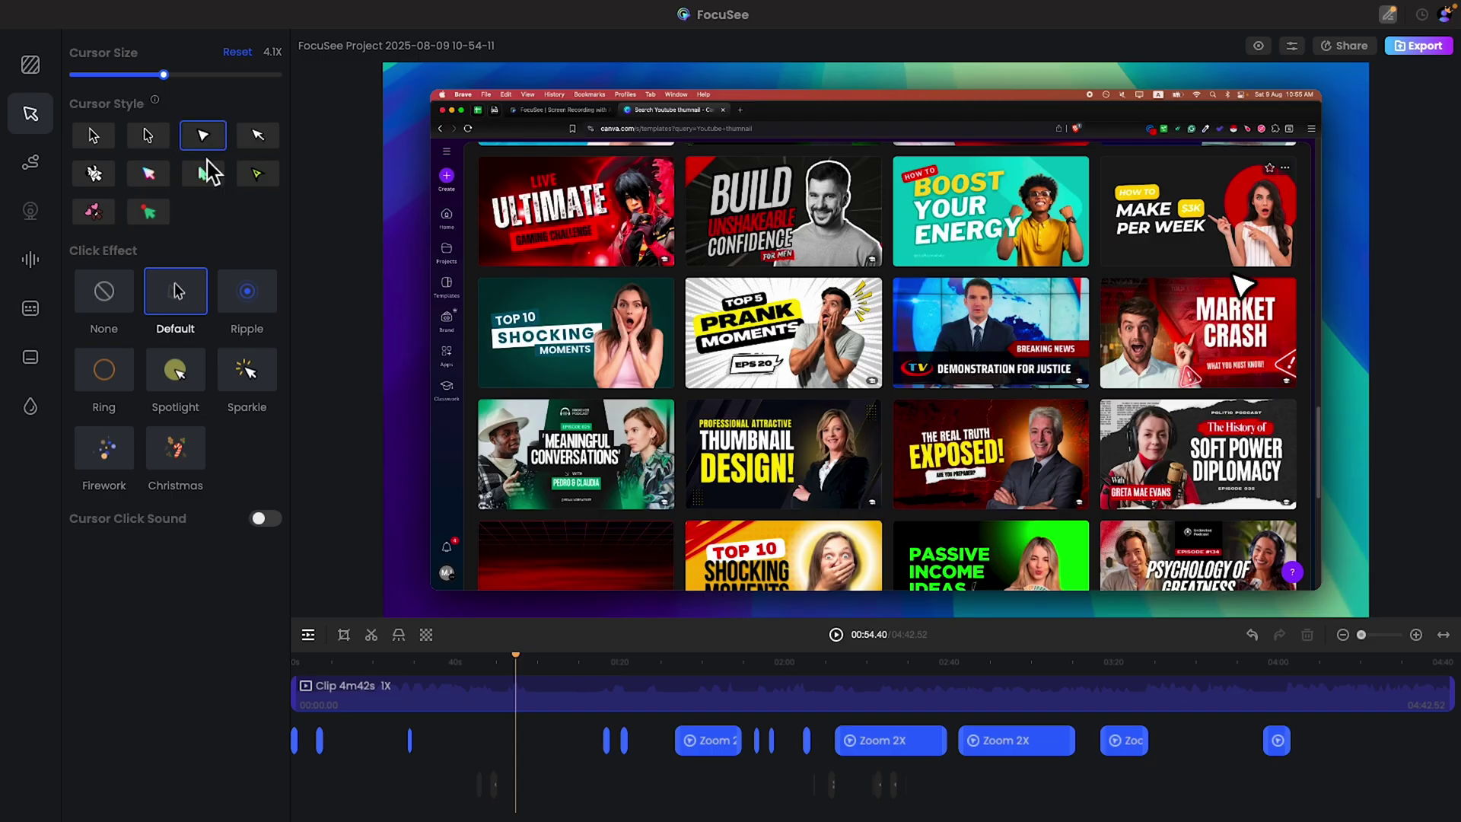
pyautogui.moveTo(163, 76); pyautogui.dragTo(114, 82)
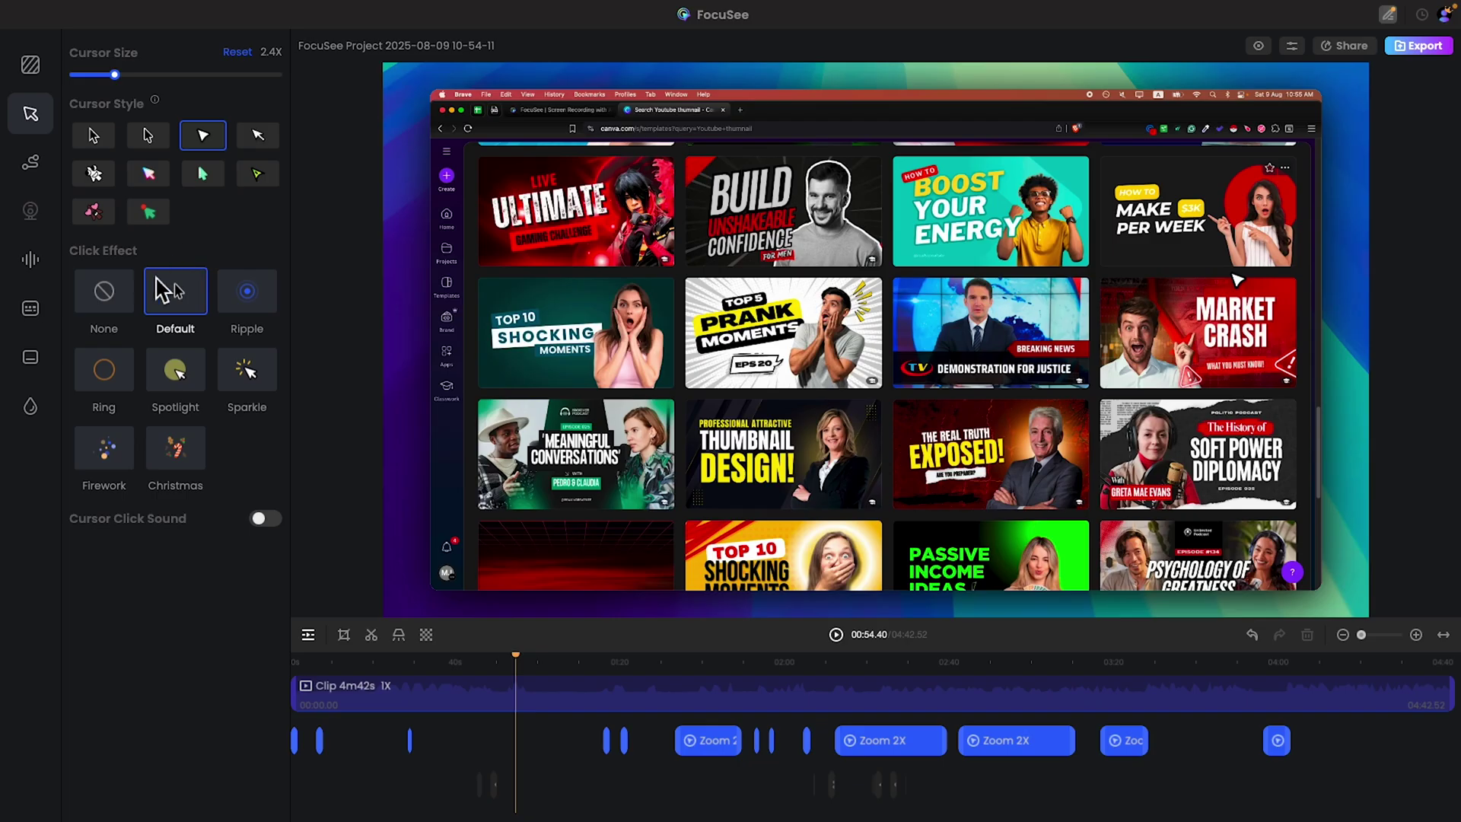
# Choose a white Spotlight click effect at 16% opacity after trying Ripple, Sparkle and Ring.
pyautogui.click(243, 301)
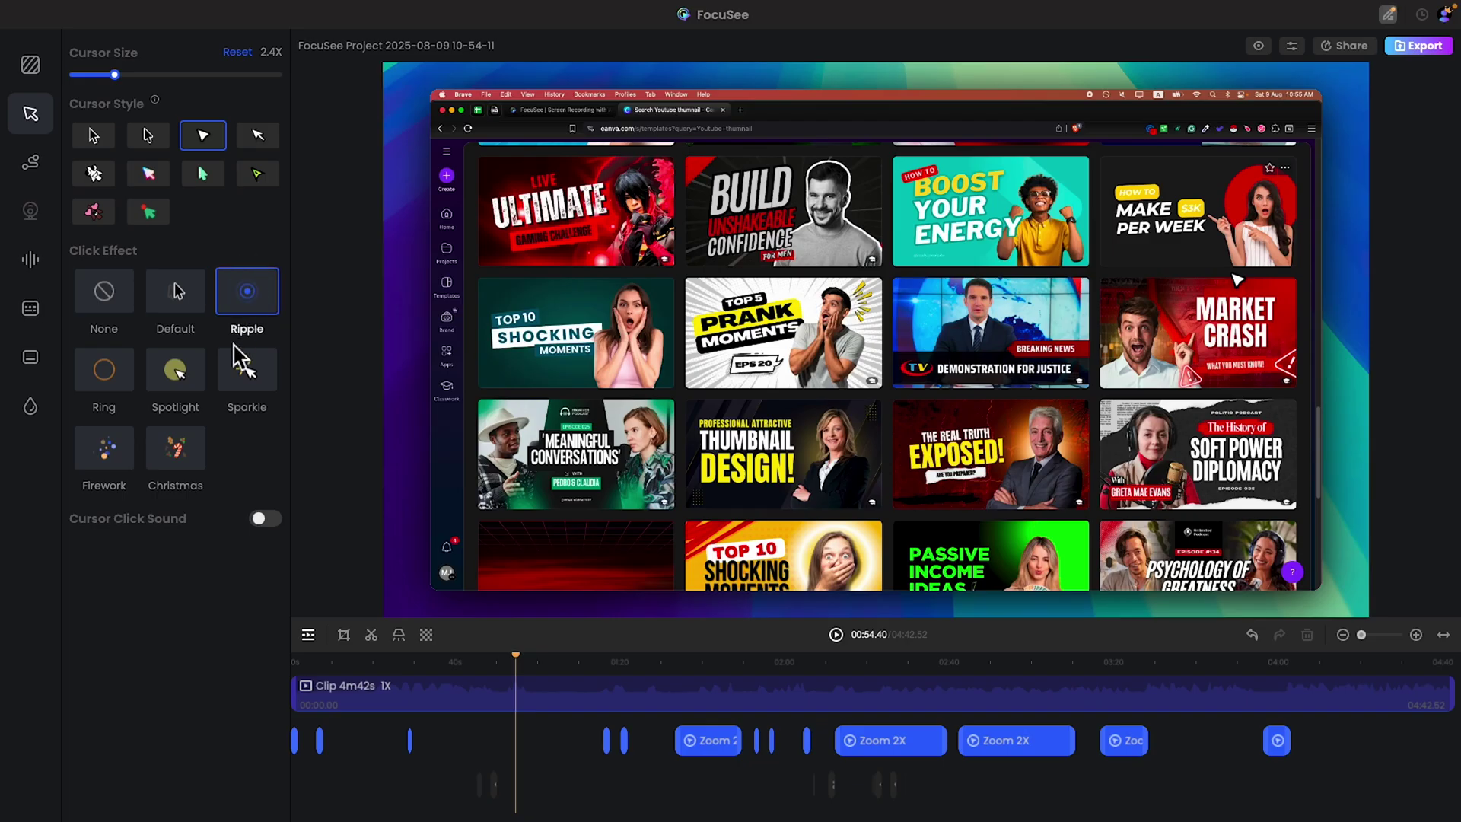
pyautogui.click(242, 384)
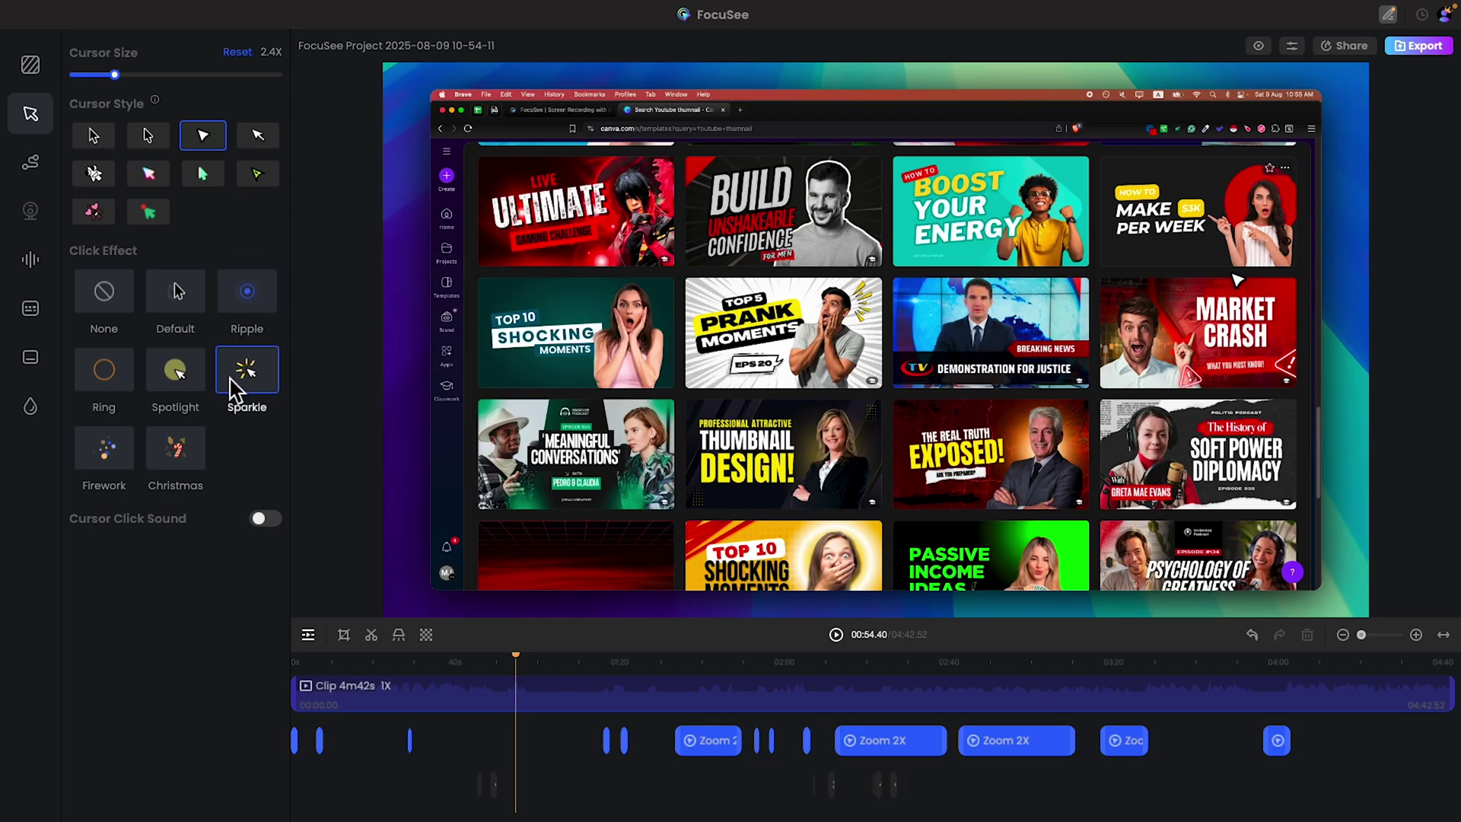
pyautogui.click(118, 376)
pyautogui.click(177, 384)
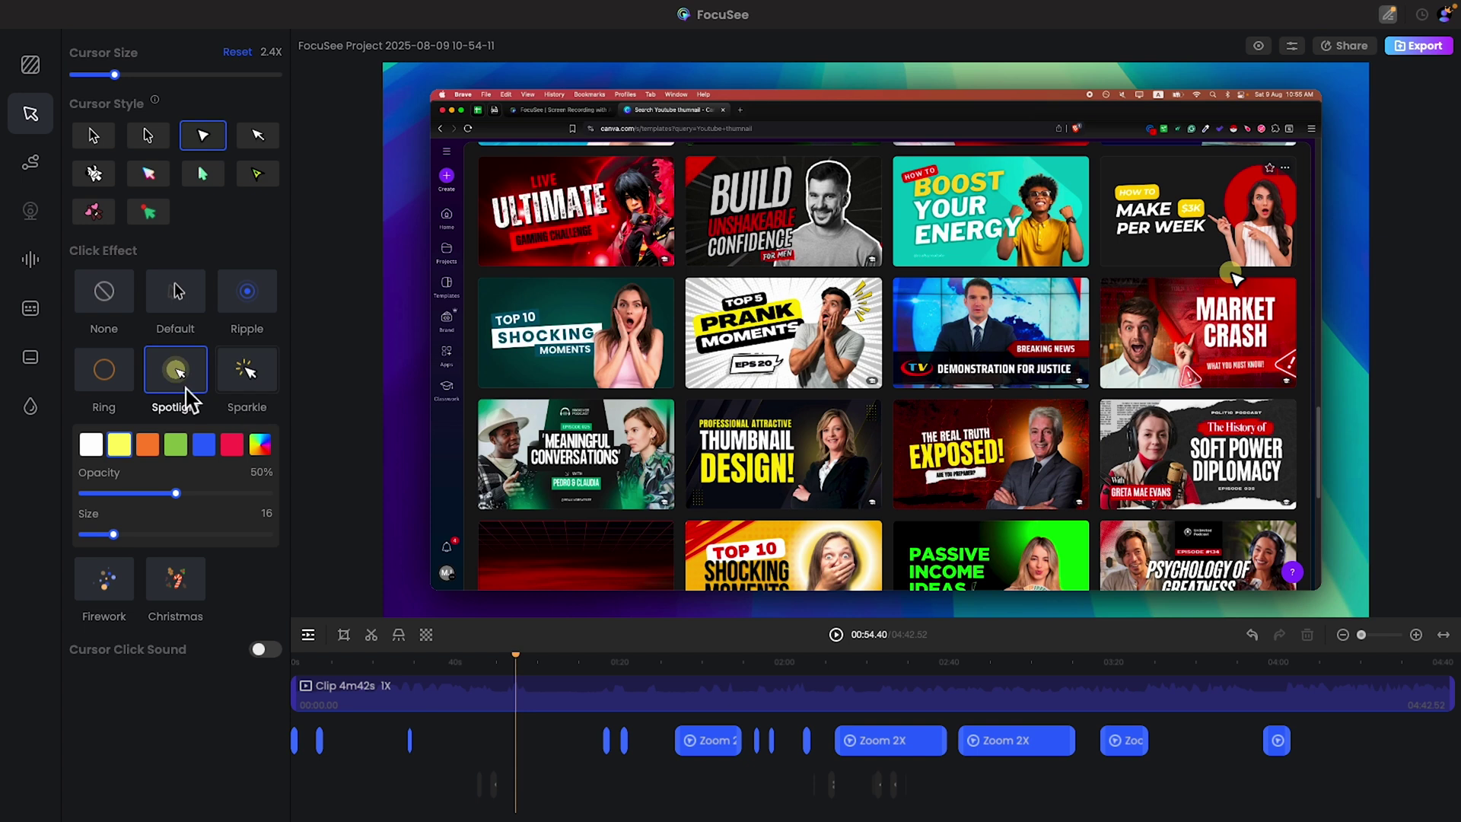
pyautogui.moveTo(183, 500); pyautogui.dragTo(150, 535)
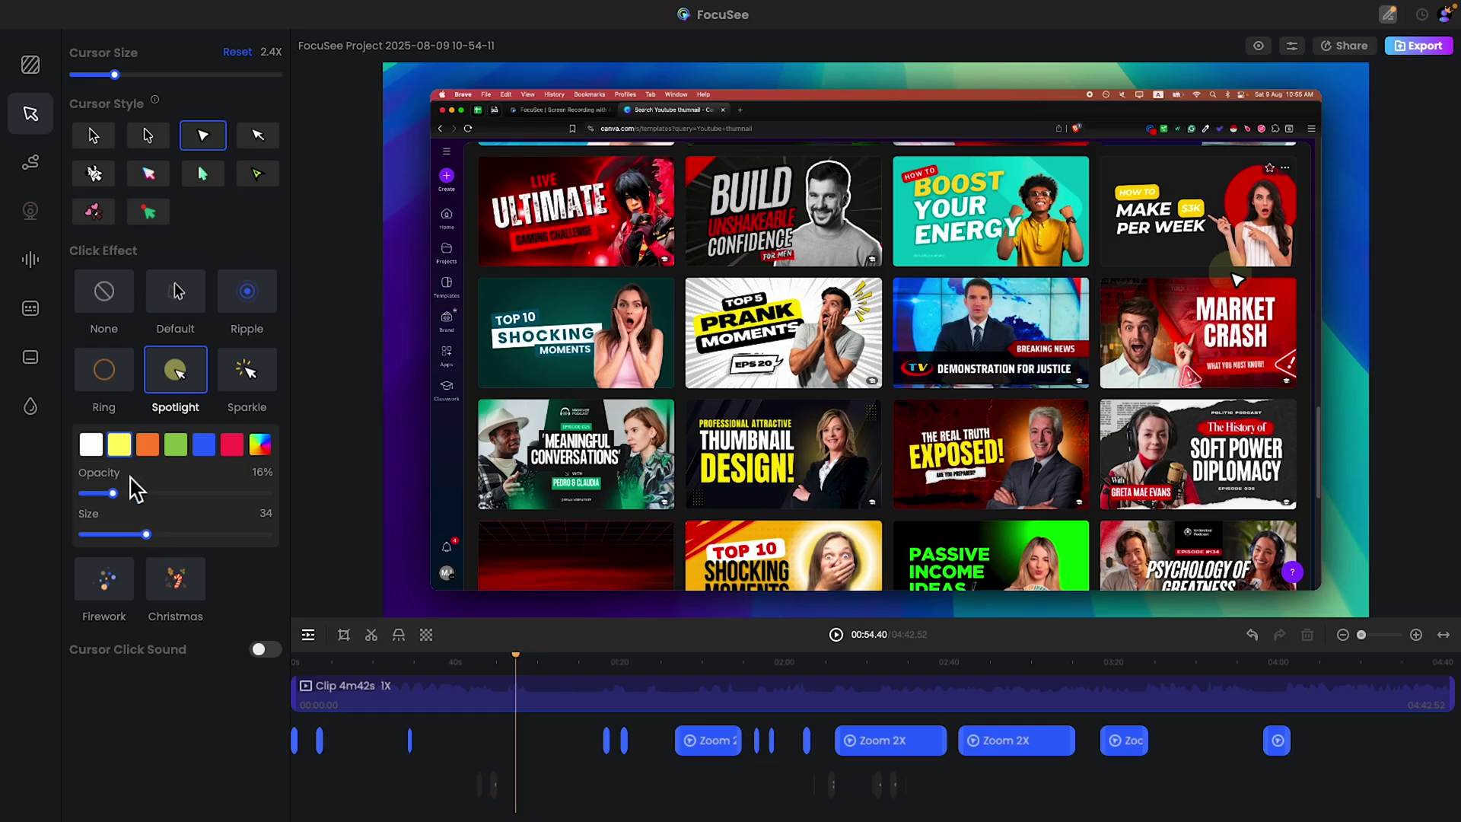
pyautogui.click(96, 450)
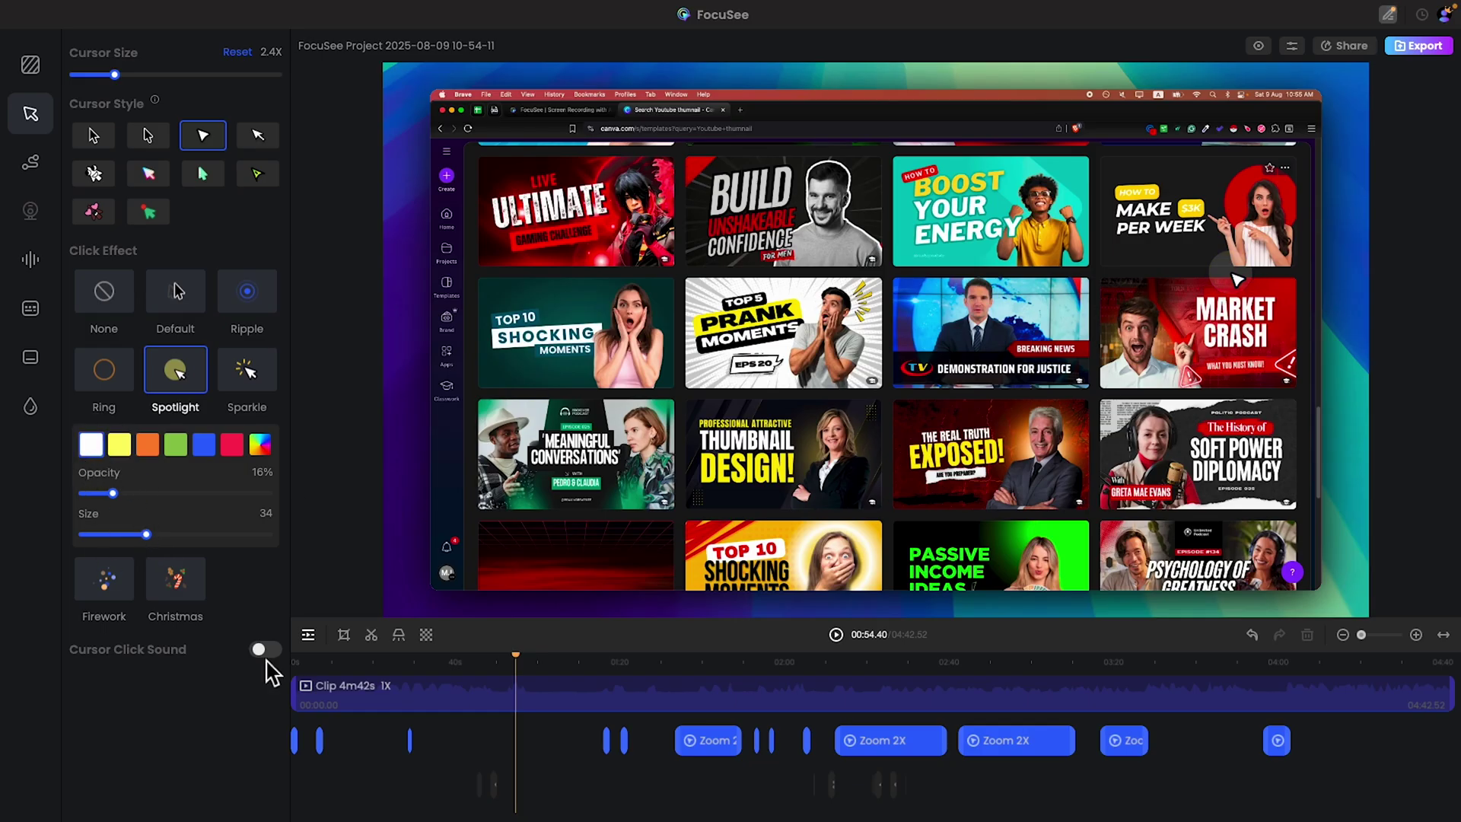
# Enable a Soft cursor click sound at minimum volume.
pyautogui.click(265, 652)
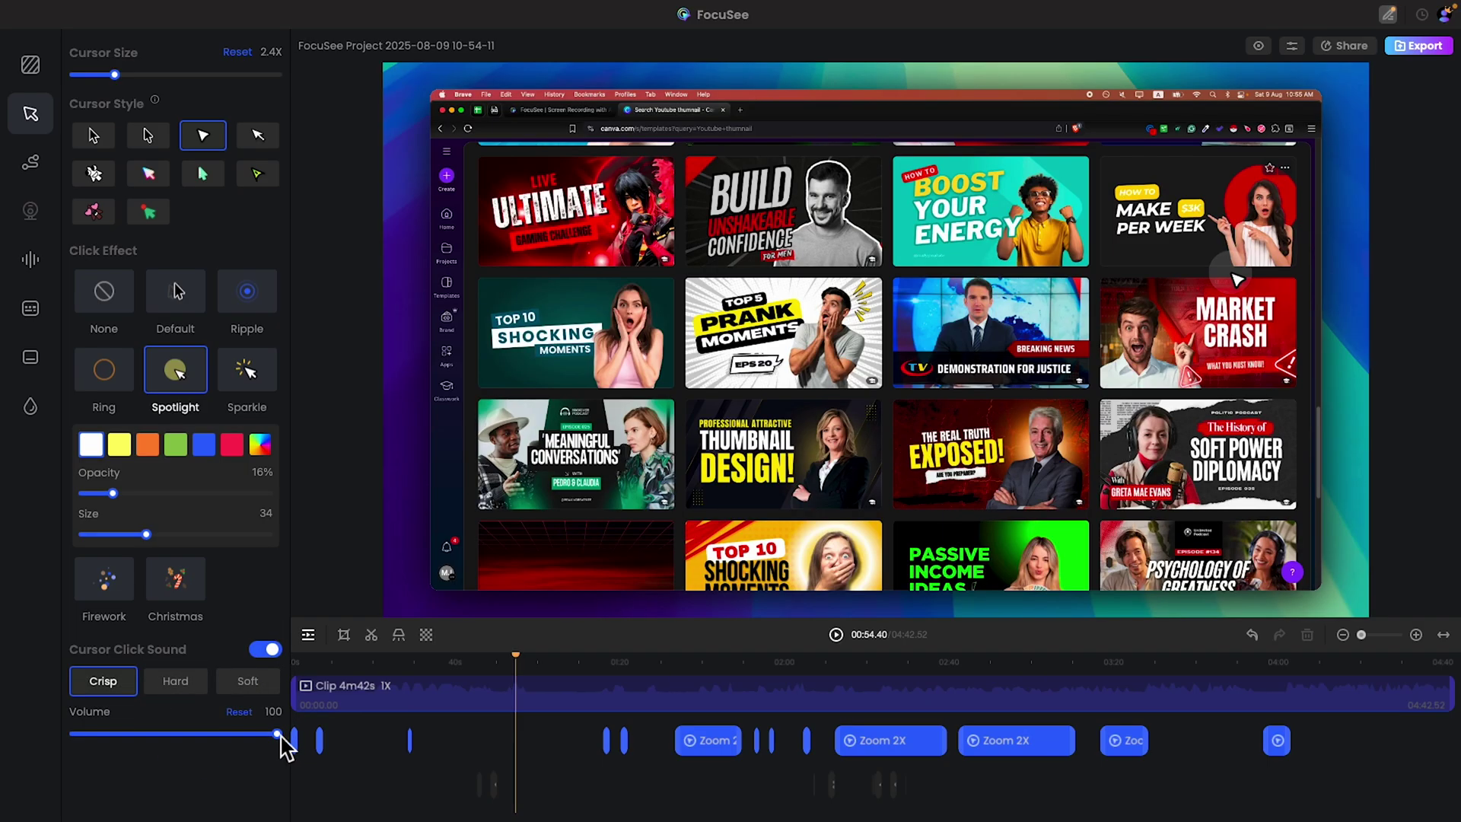
pyautogui.moveTo(277, 734); pyautogui.dragTo(78, 734)
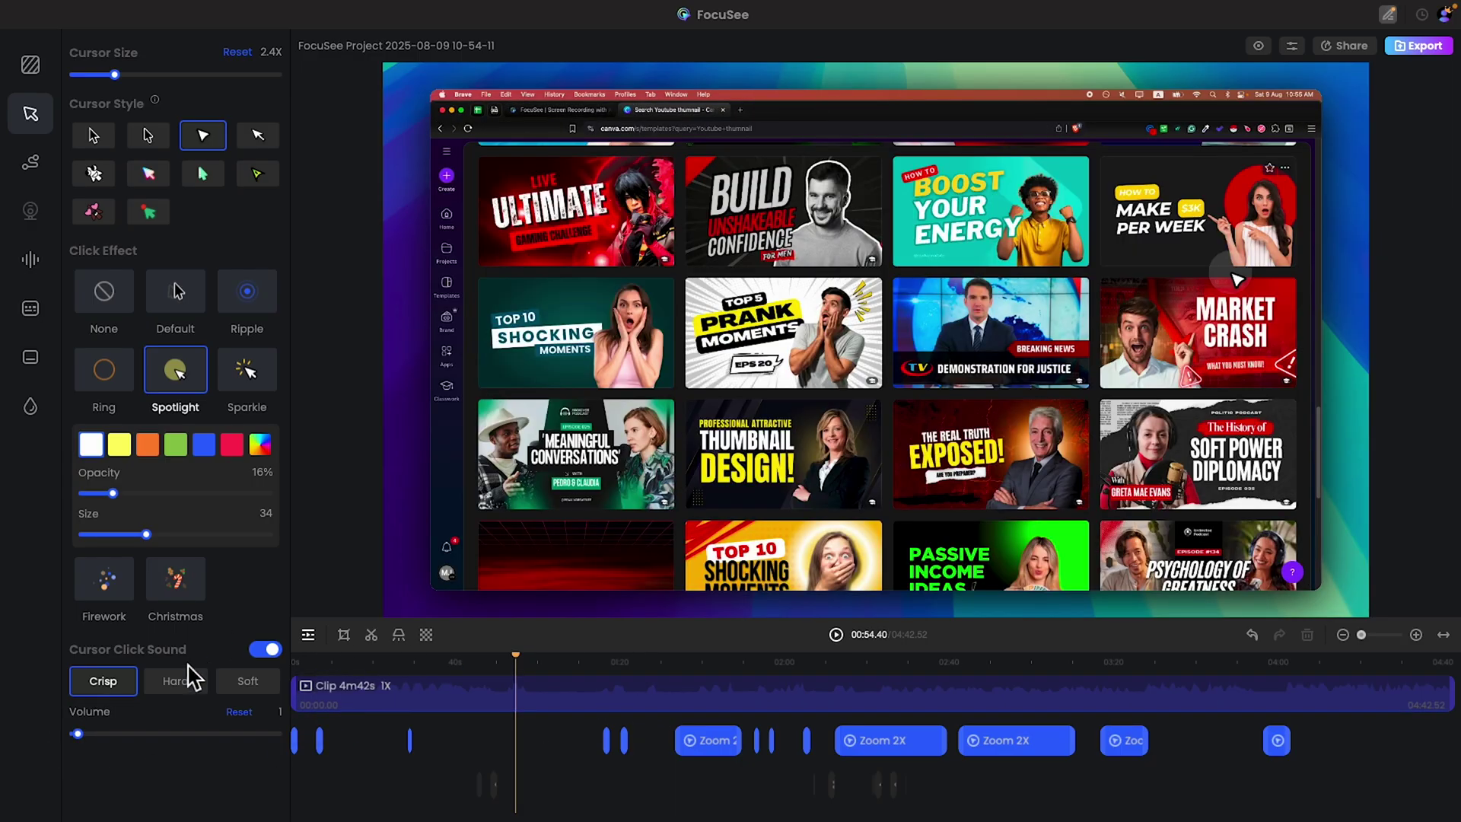
pyautogui.click(255, 689)
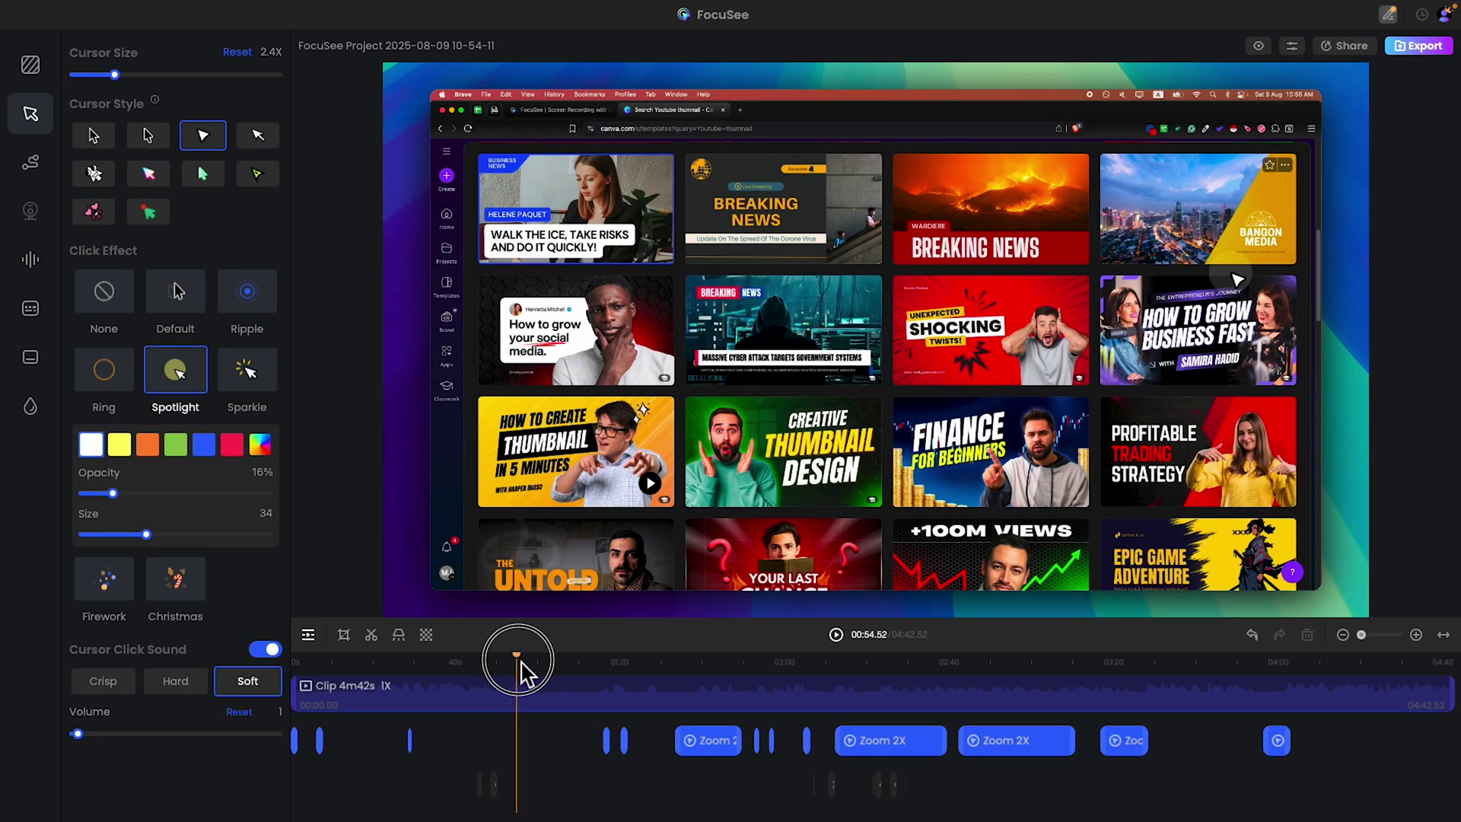
pyautogui.moveTo(520, 668); pyautogui.dragTo(530, 668)
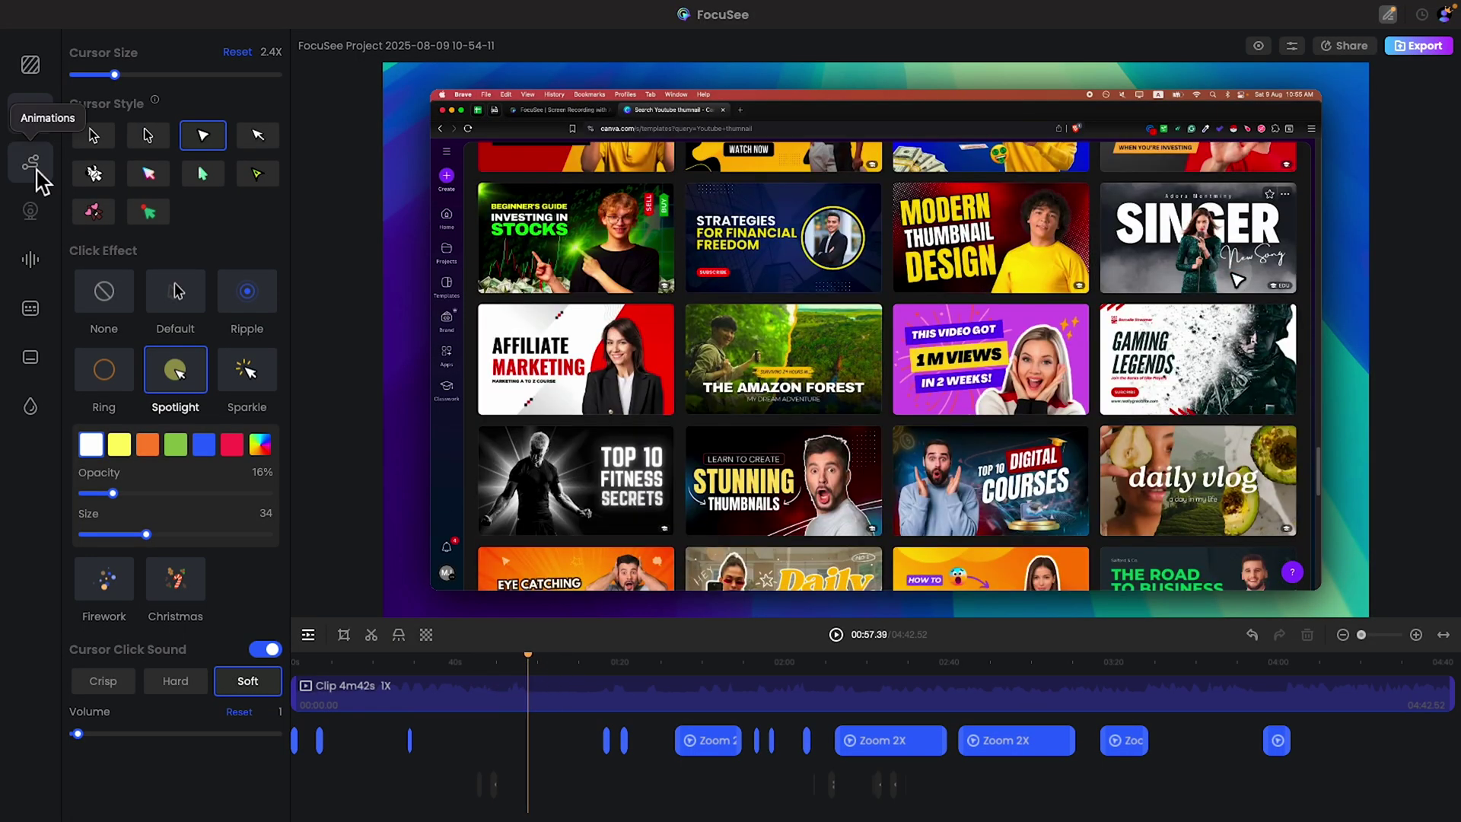
# Set zoom-in motion blur to 100, screen motion blur to 17, and enable audio noise reduction.
pyautogui.click(39, 177)
pyautogui.moveTo(175, 108); pyautogui.dragTo(292, 129)
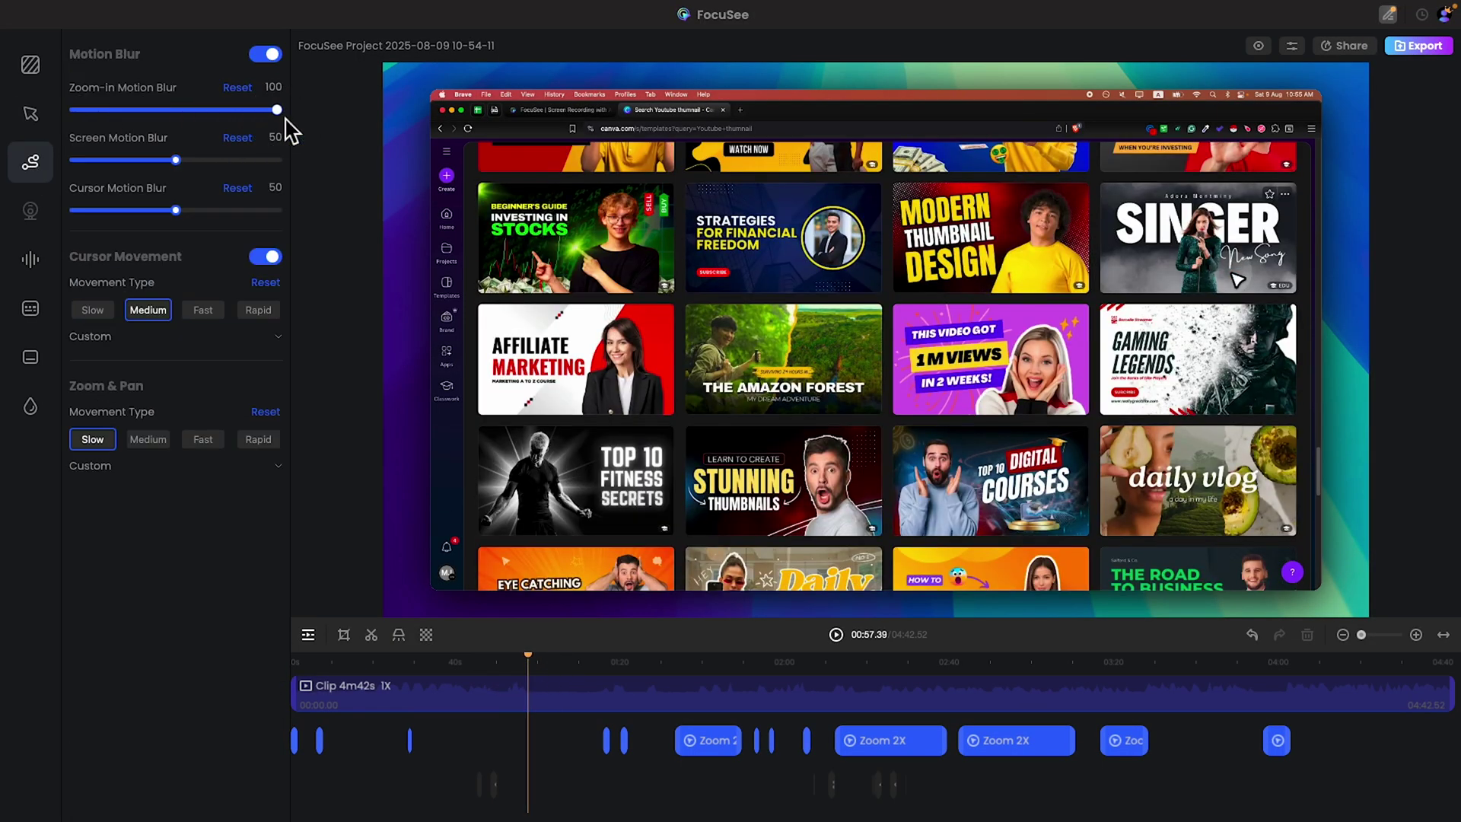
pyautogui.moveTo(180, 169); pyautogui.dragTo(298, 181)
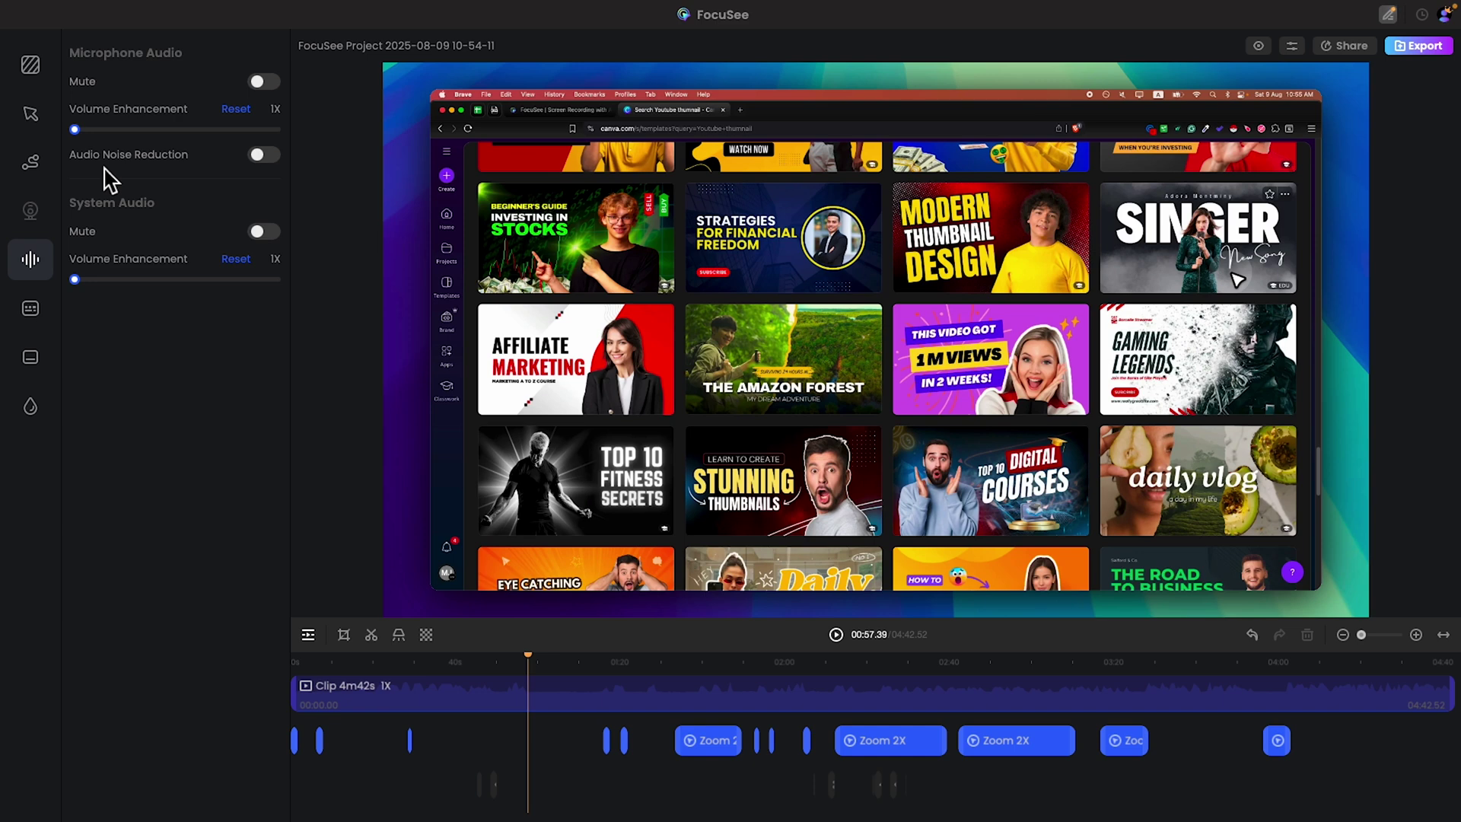
pyautogui.click(266, 158)
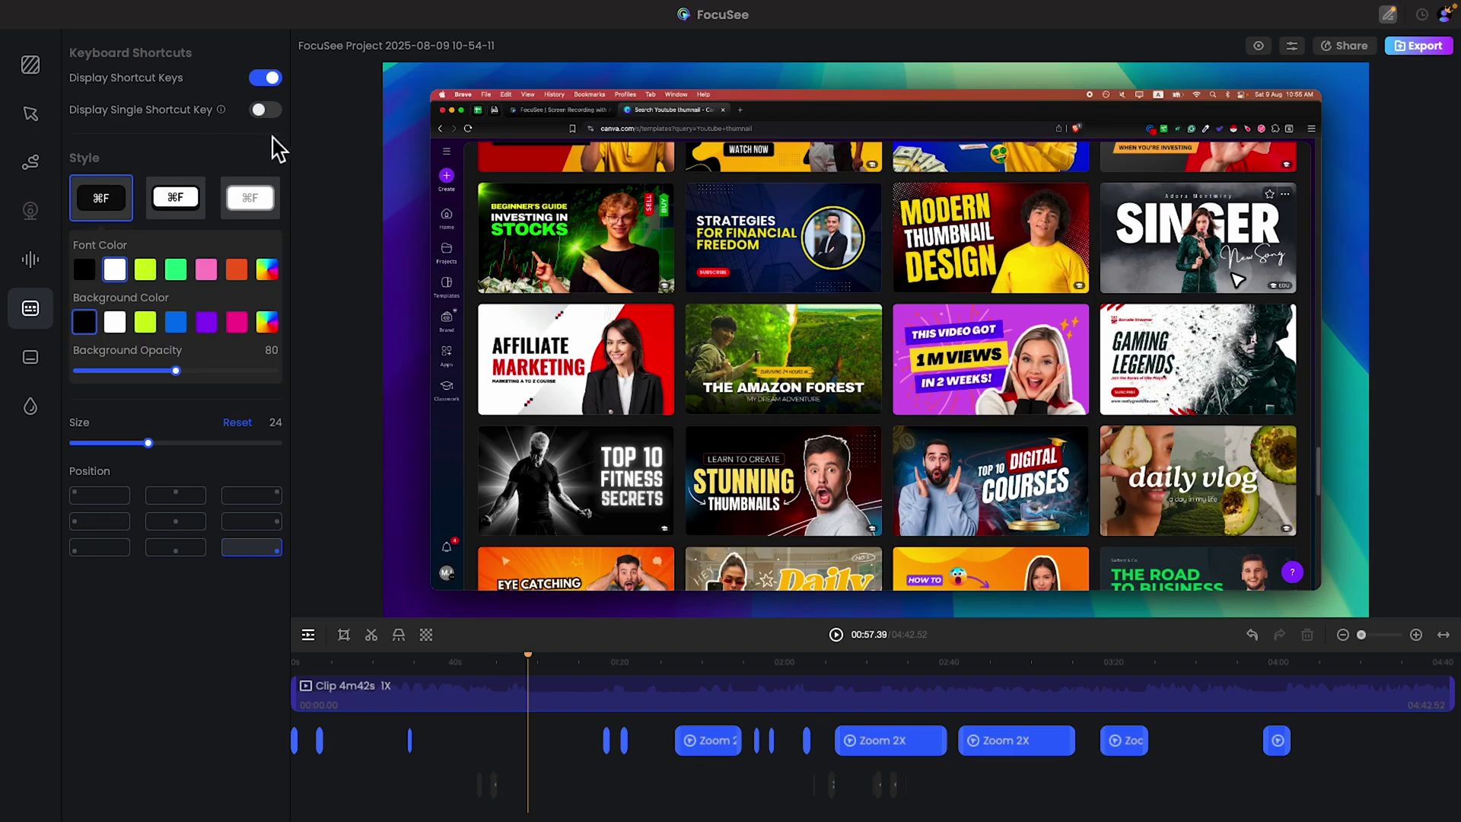
# Show single shortcut keys as light outlined badges at size 27, background opacity 69, and preview.
pyautogui.click(267, 111)
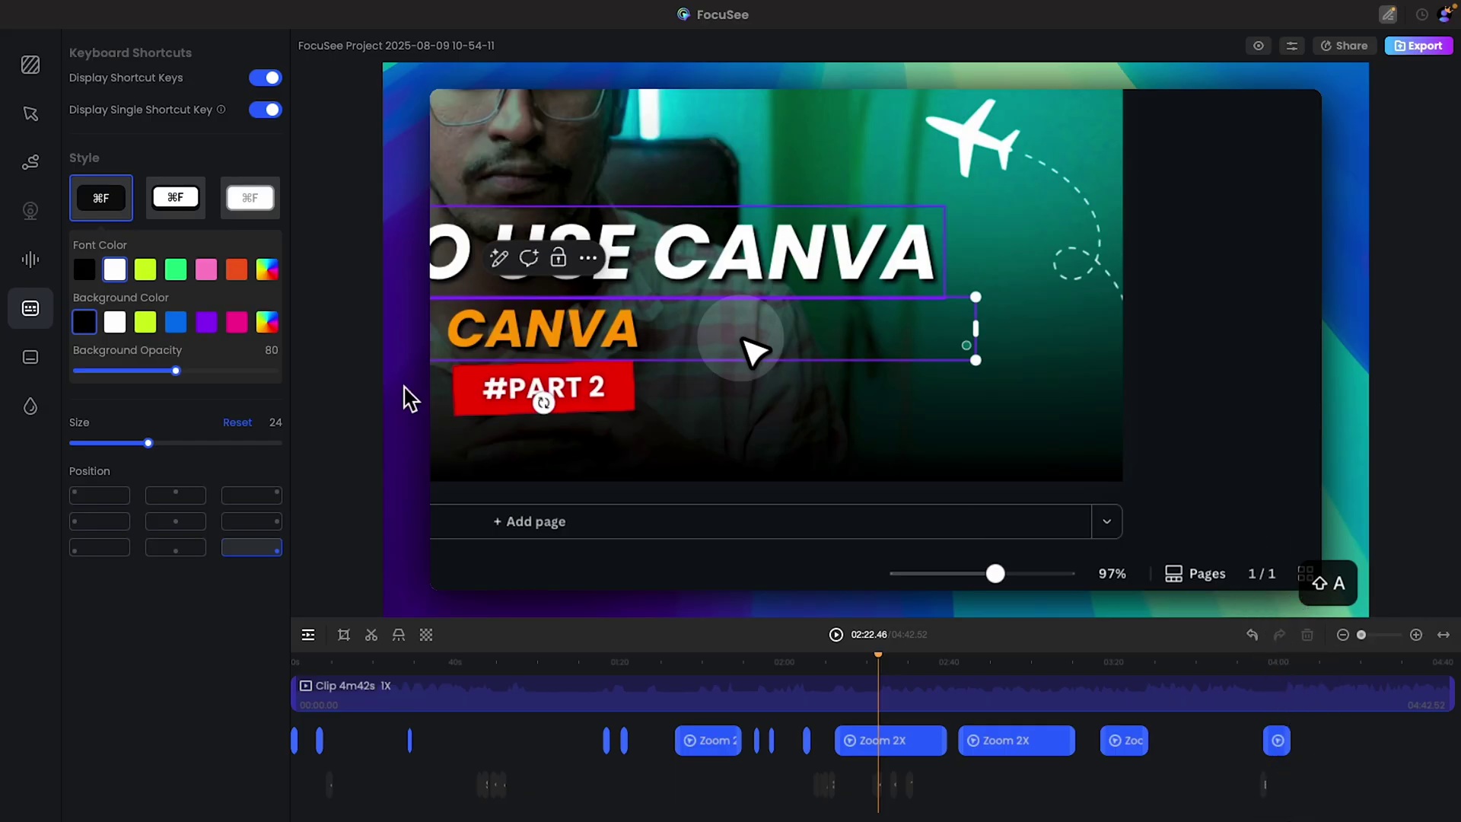
pyautogui.moveTo(181, 372); pyautogui.dragTo(122, 372)
pyautogui.moveTo(148, 443); pyautogui.dragTo(184, 452)
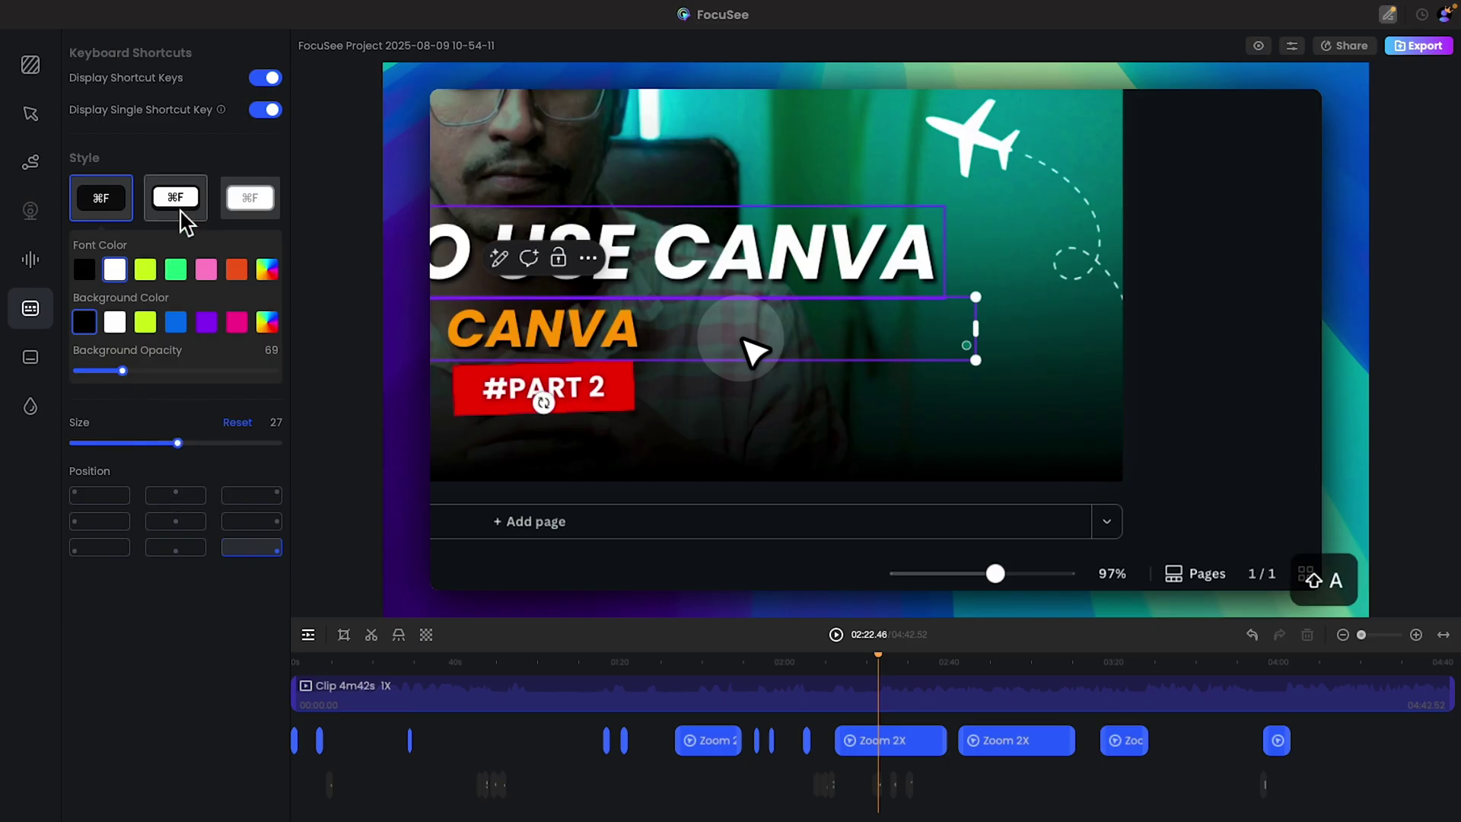
pyautogui.click(185, 218)
pyautogui.click(228, 218)
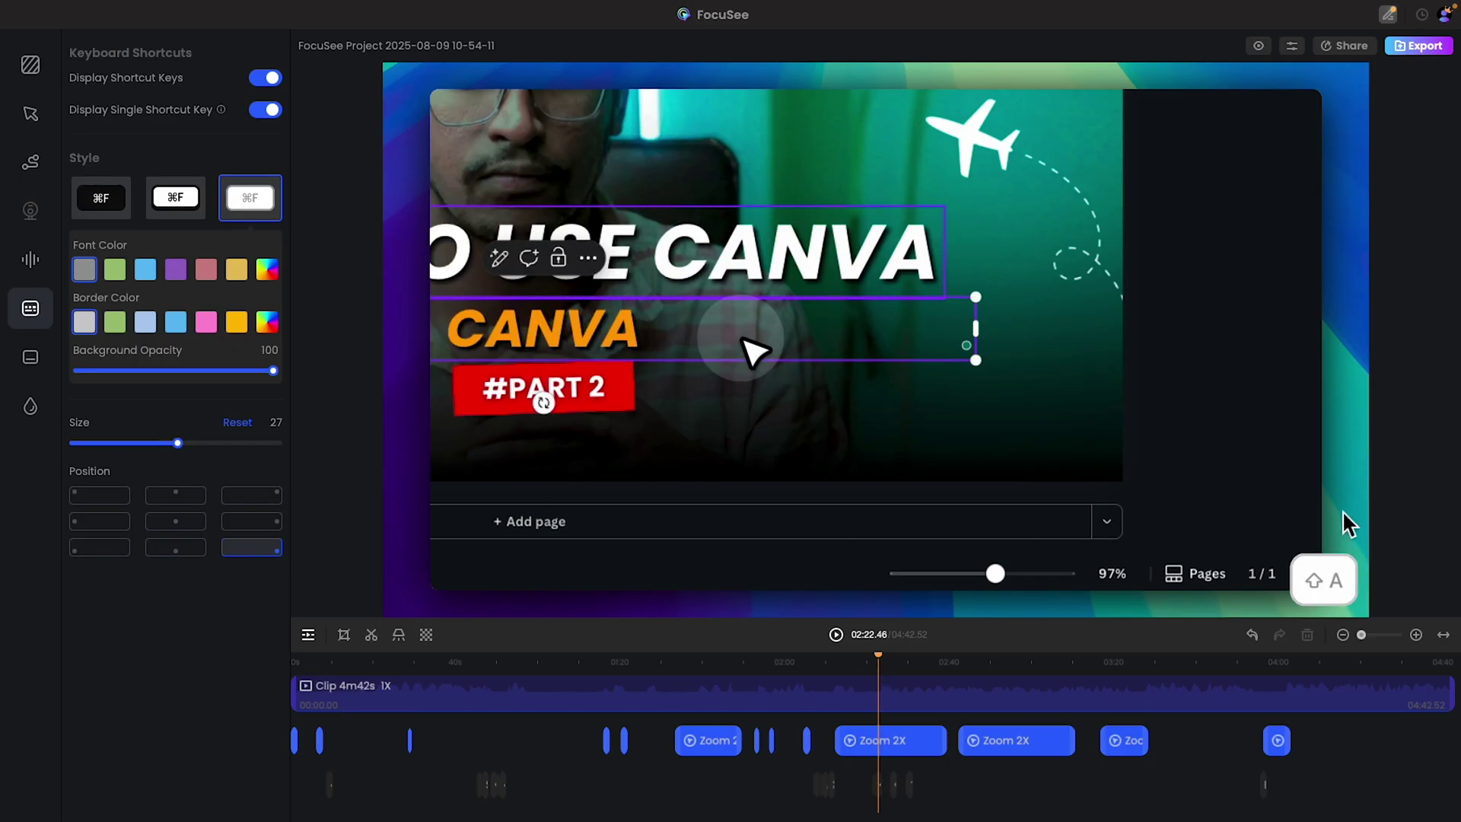
pyautogui.press('space')
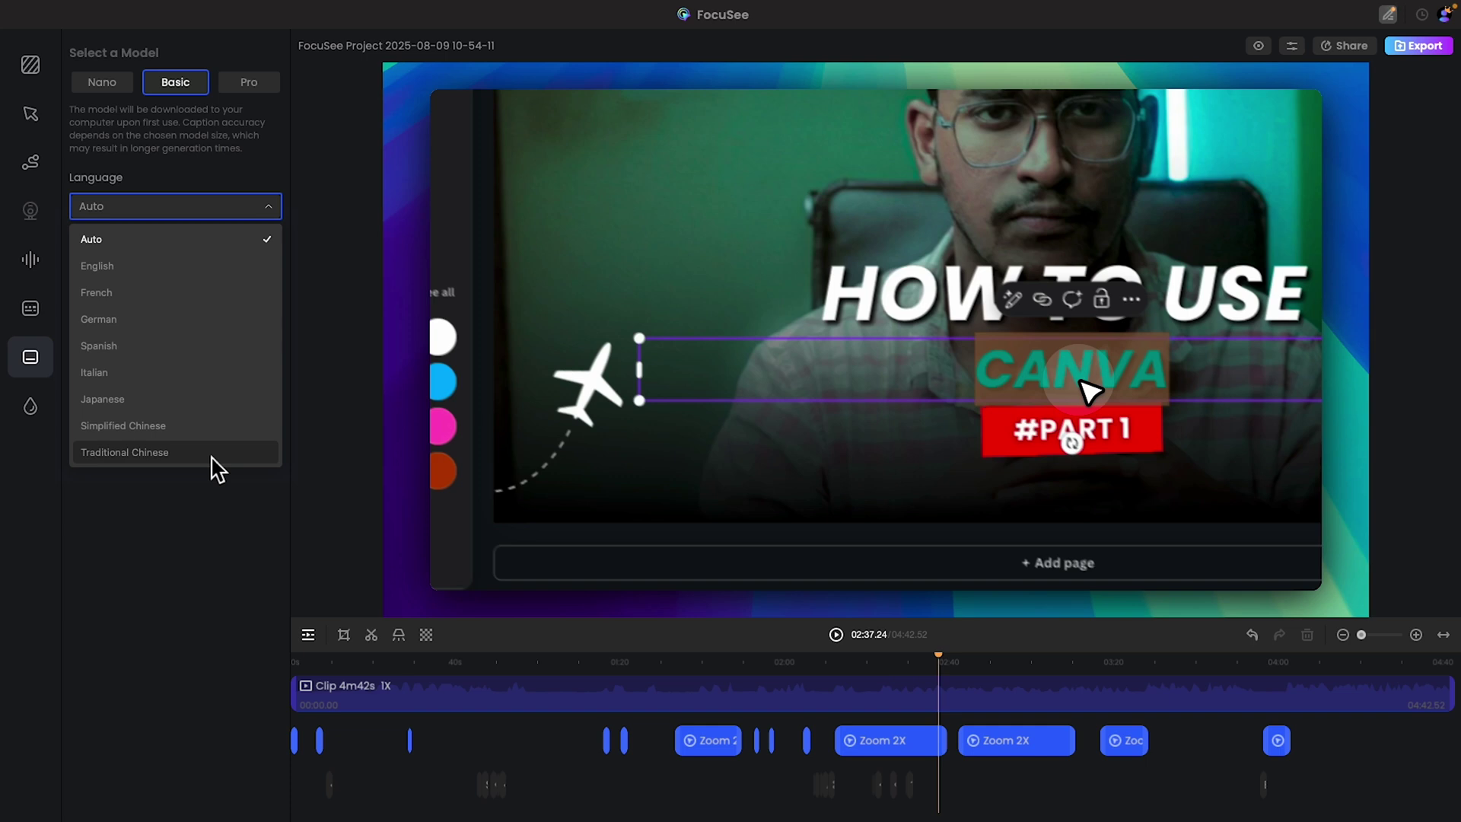
# Add the Astro logo image as the video watermark.
pyautogui.click(30, 405)
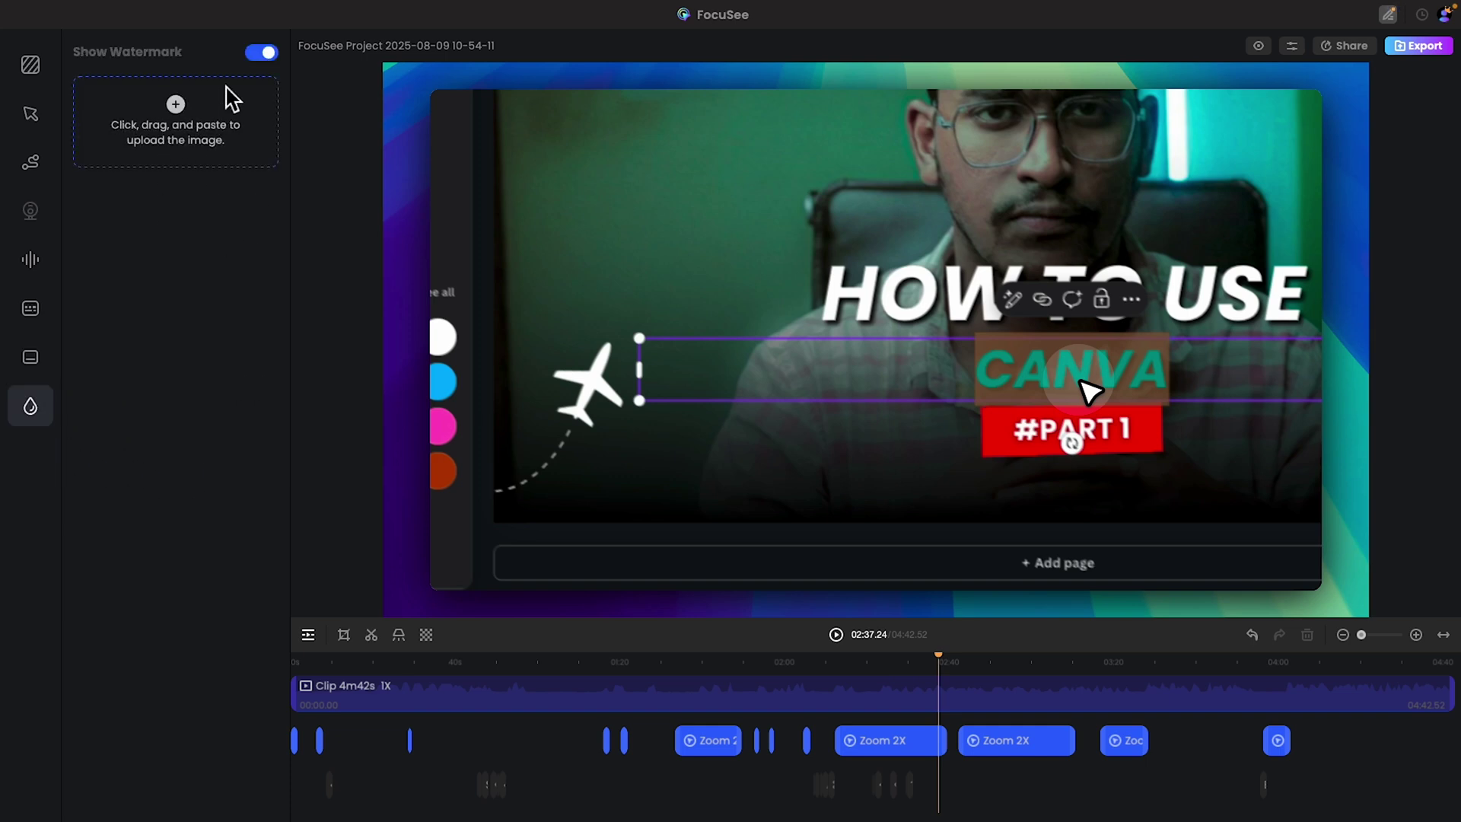
pyautogui.click(200, 157)
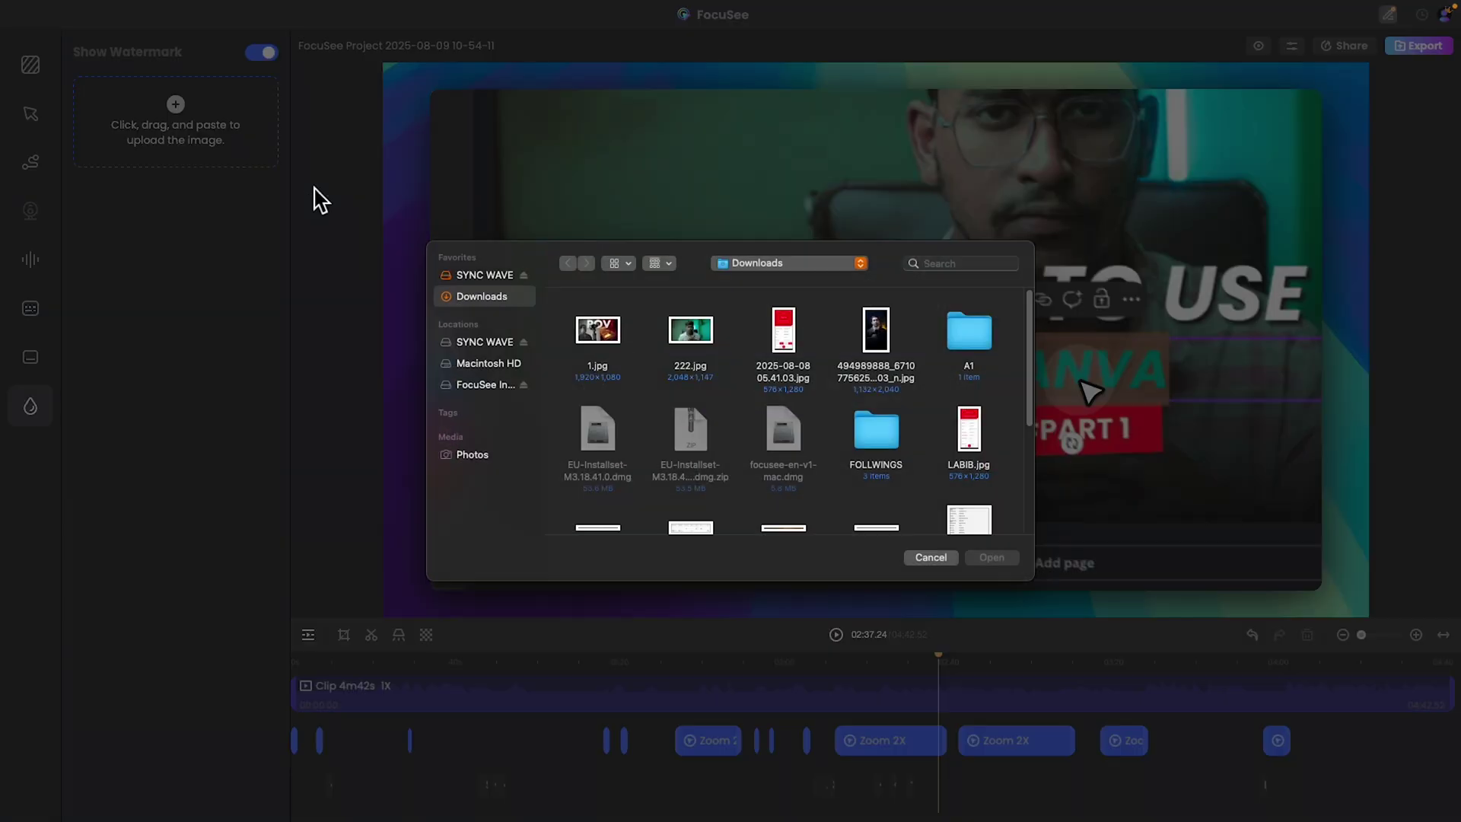
pyautogui.doubleClick(773, 391)
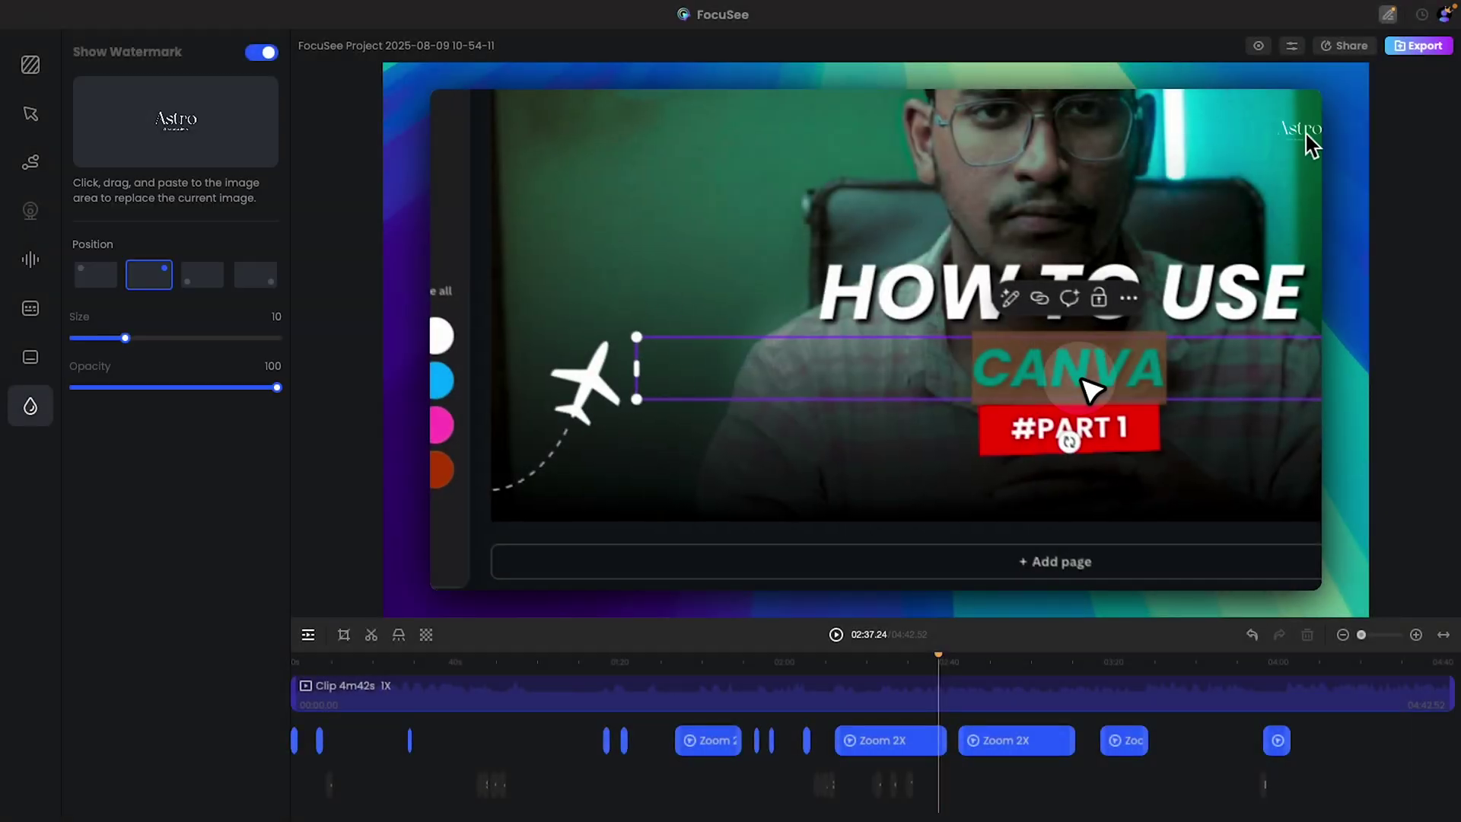
# Enlarge the watermark to size 15 and place it in the bottom-right corner.
pyautogui.moveTo(126, 338); pyautogui.dragTo(185, 398)
pyautogui.click(95, 274)
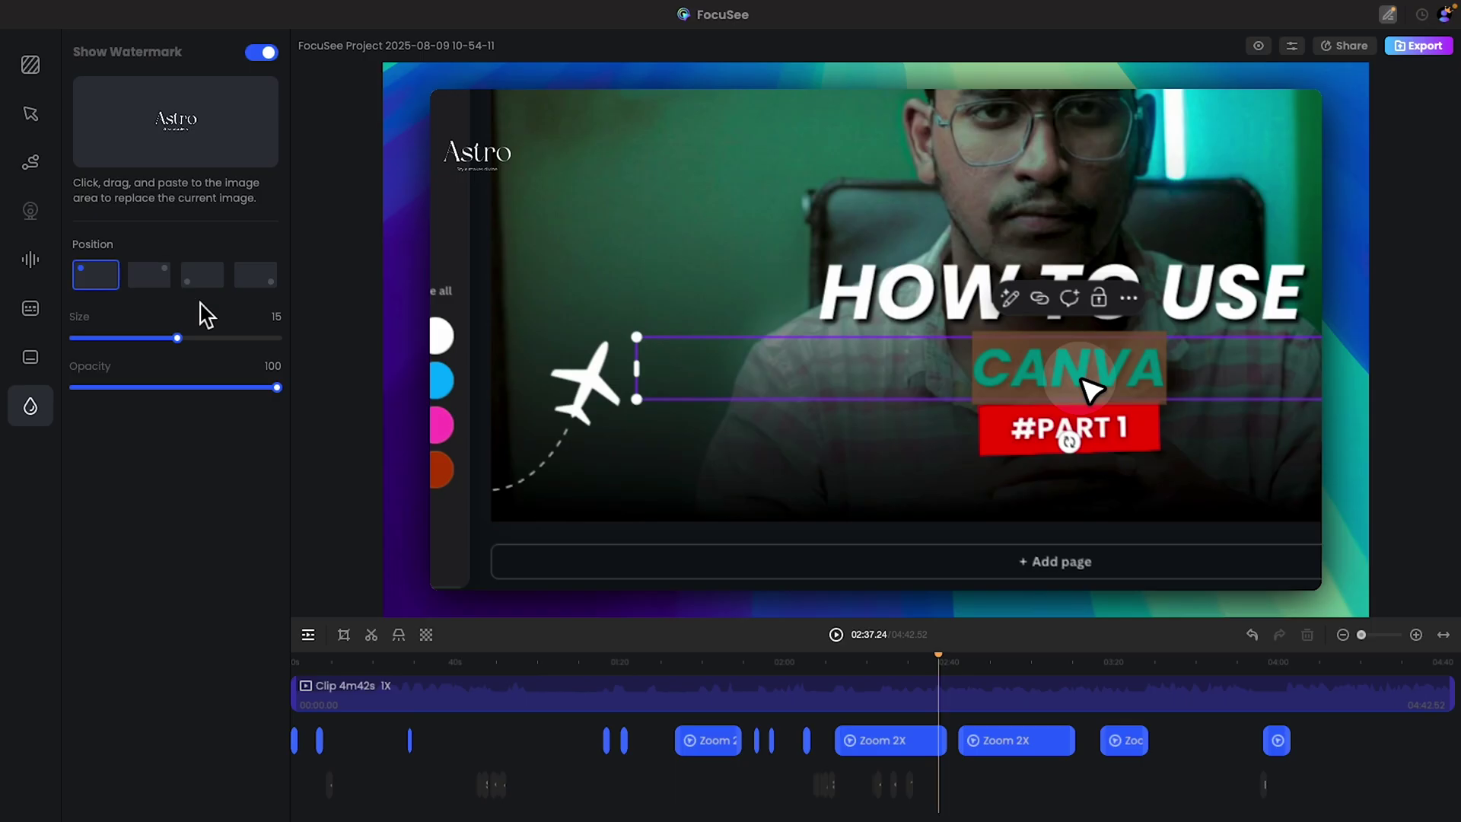
pyautogui.click(259, 275)
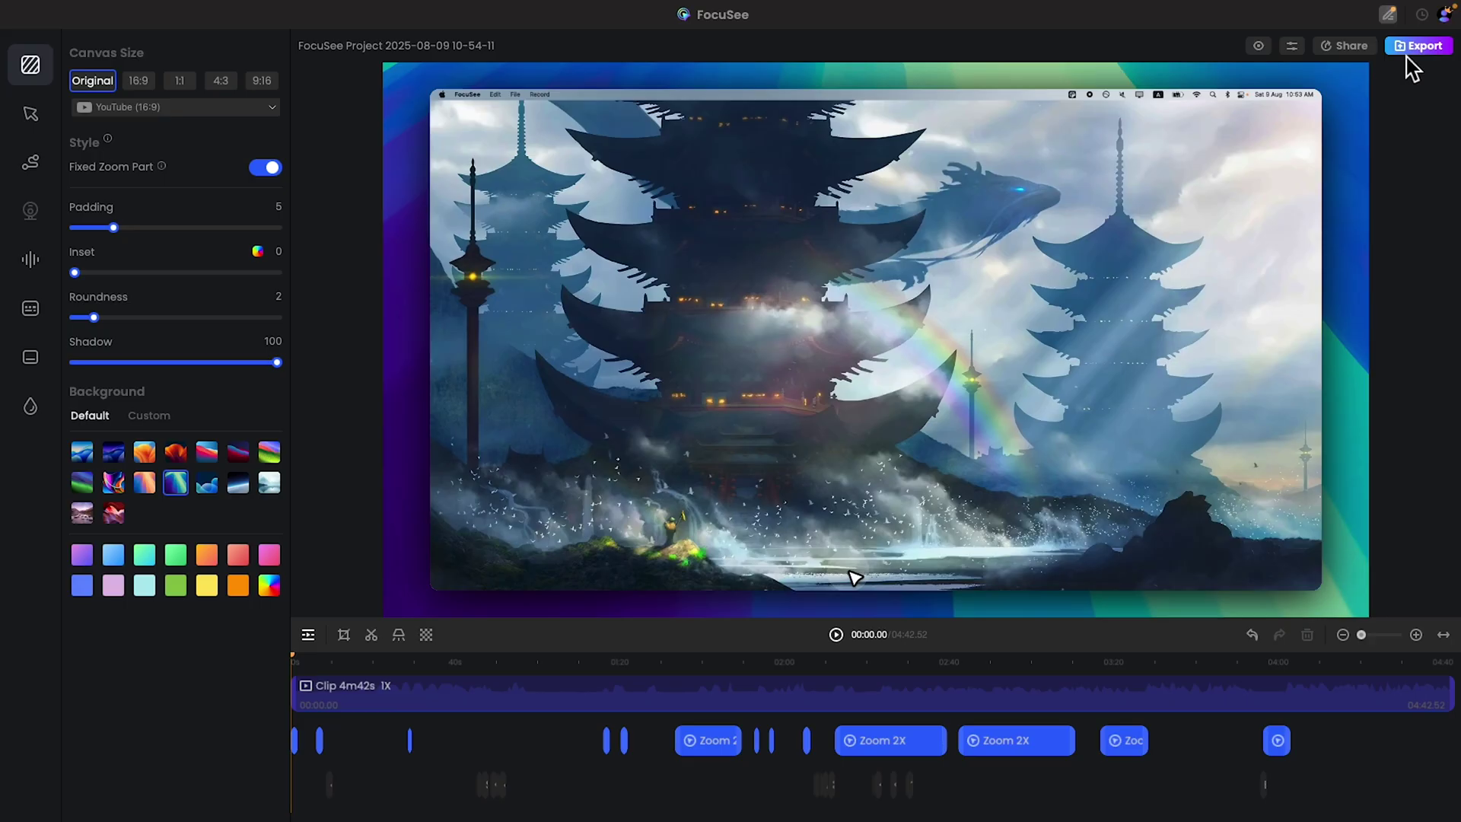
# Set the export resolution to 1080P and keep quality at Higher.
pyautogui.click(1409, 47)
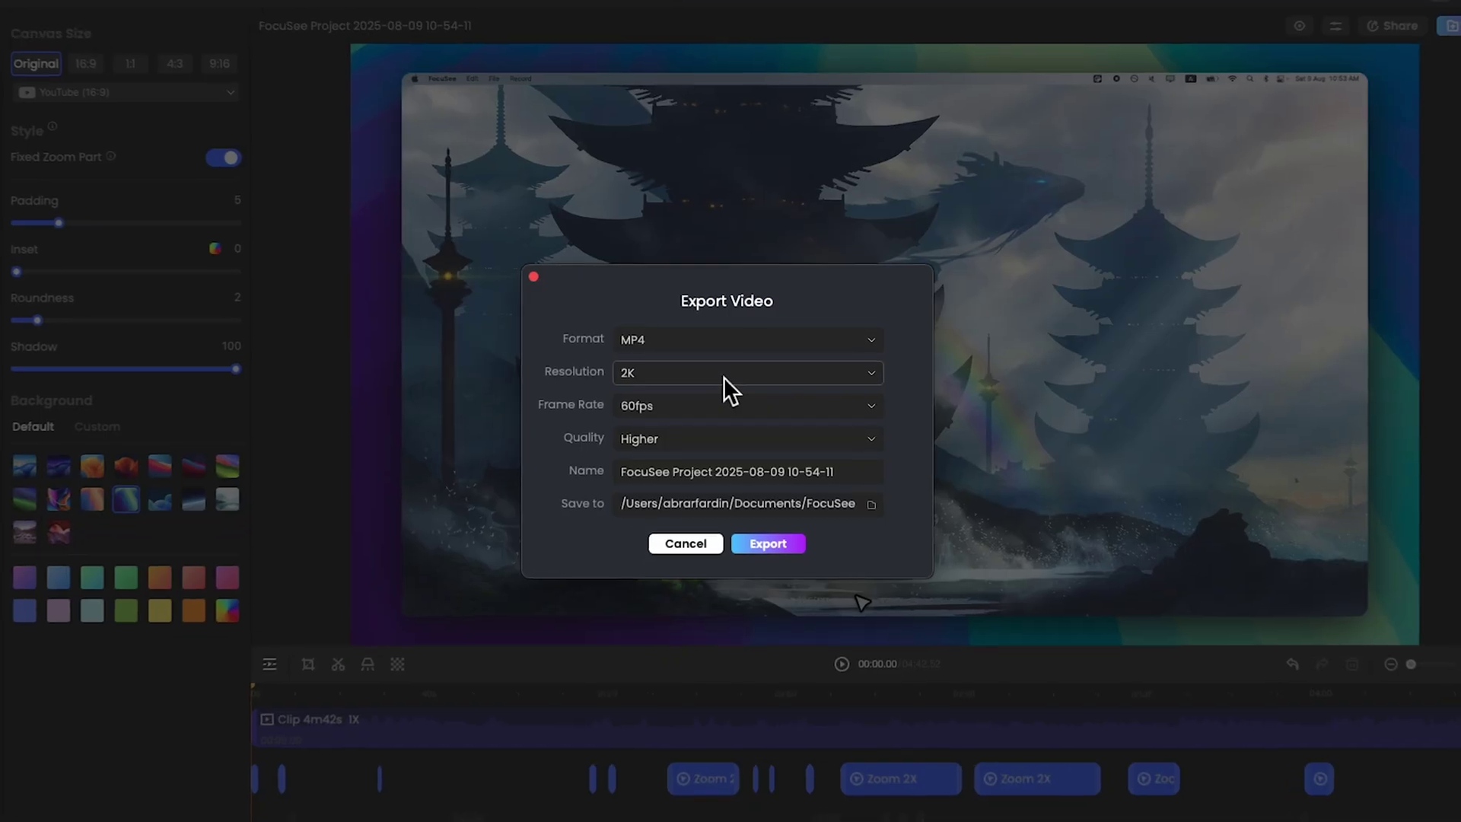
pyautogui.click(723, 376)
pyautogui.click(678, 453)
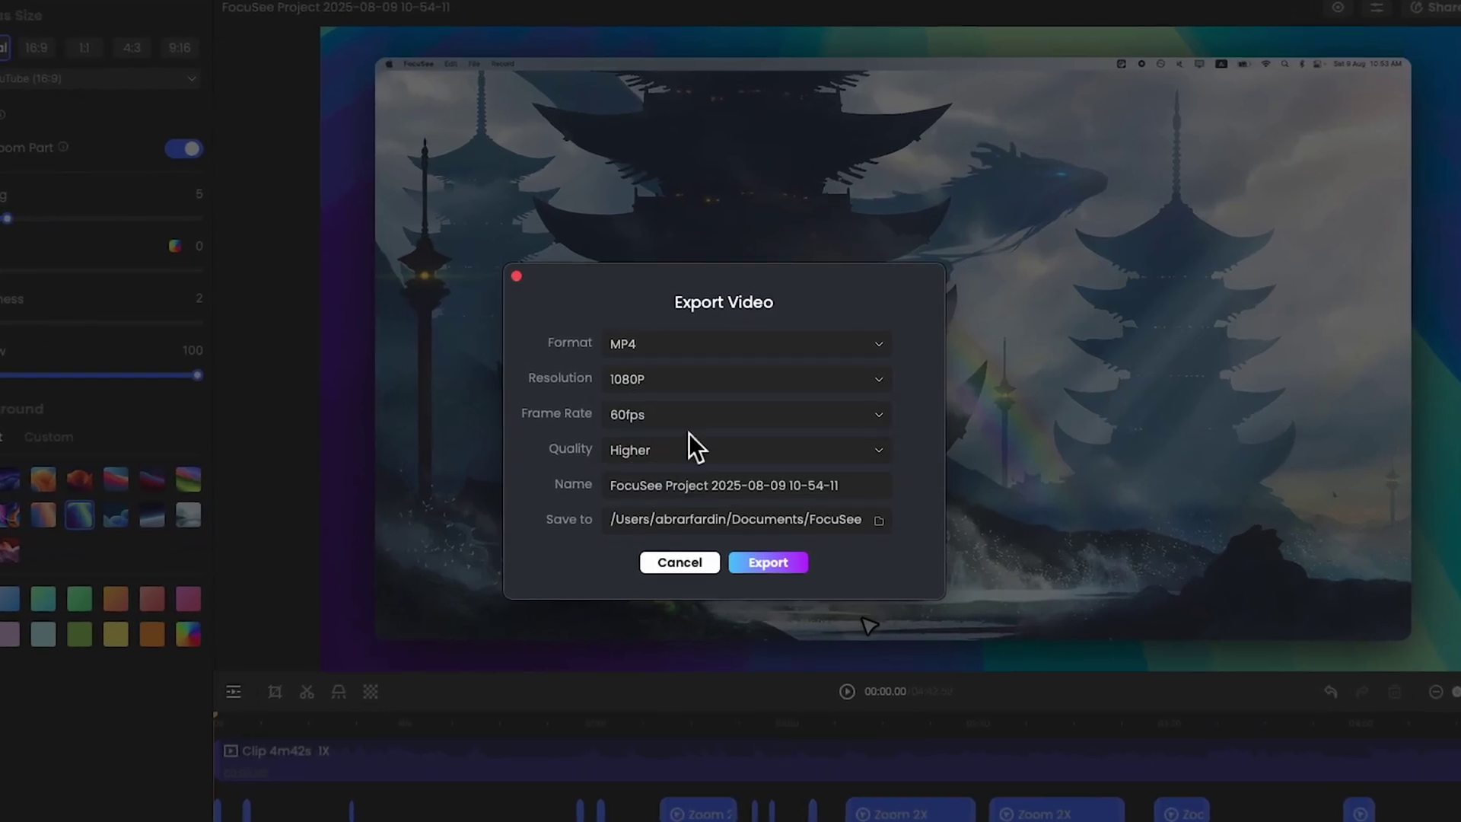
pyautogui.click(676, 453)
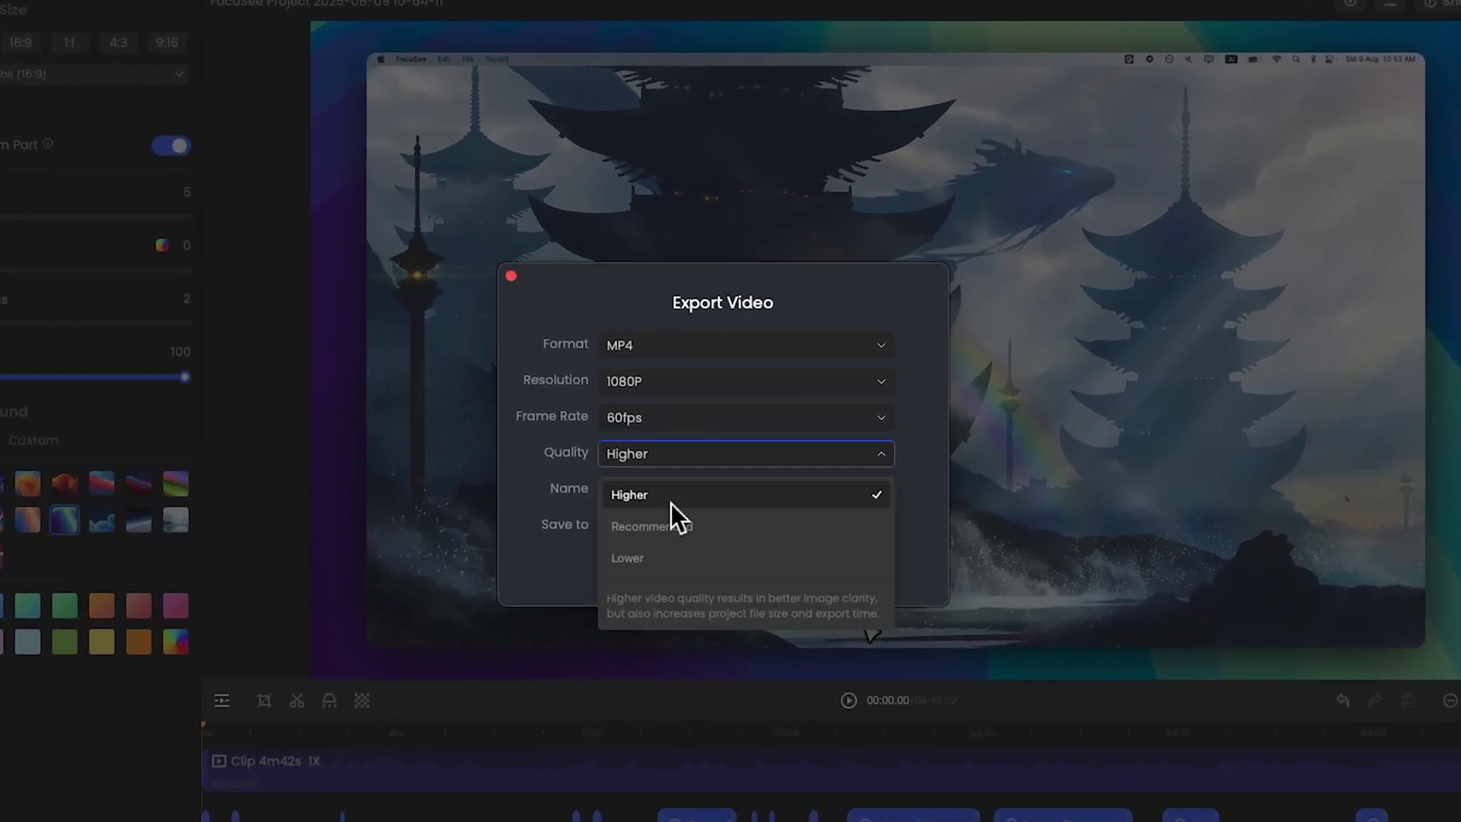
pyautogui.click(670, 505)
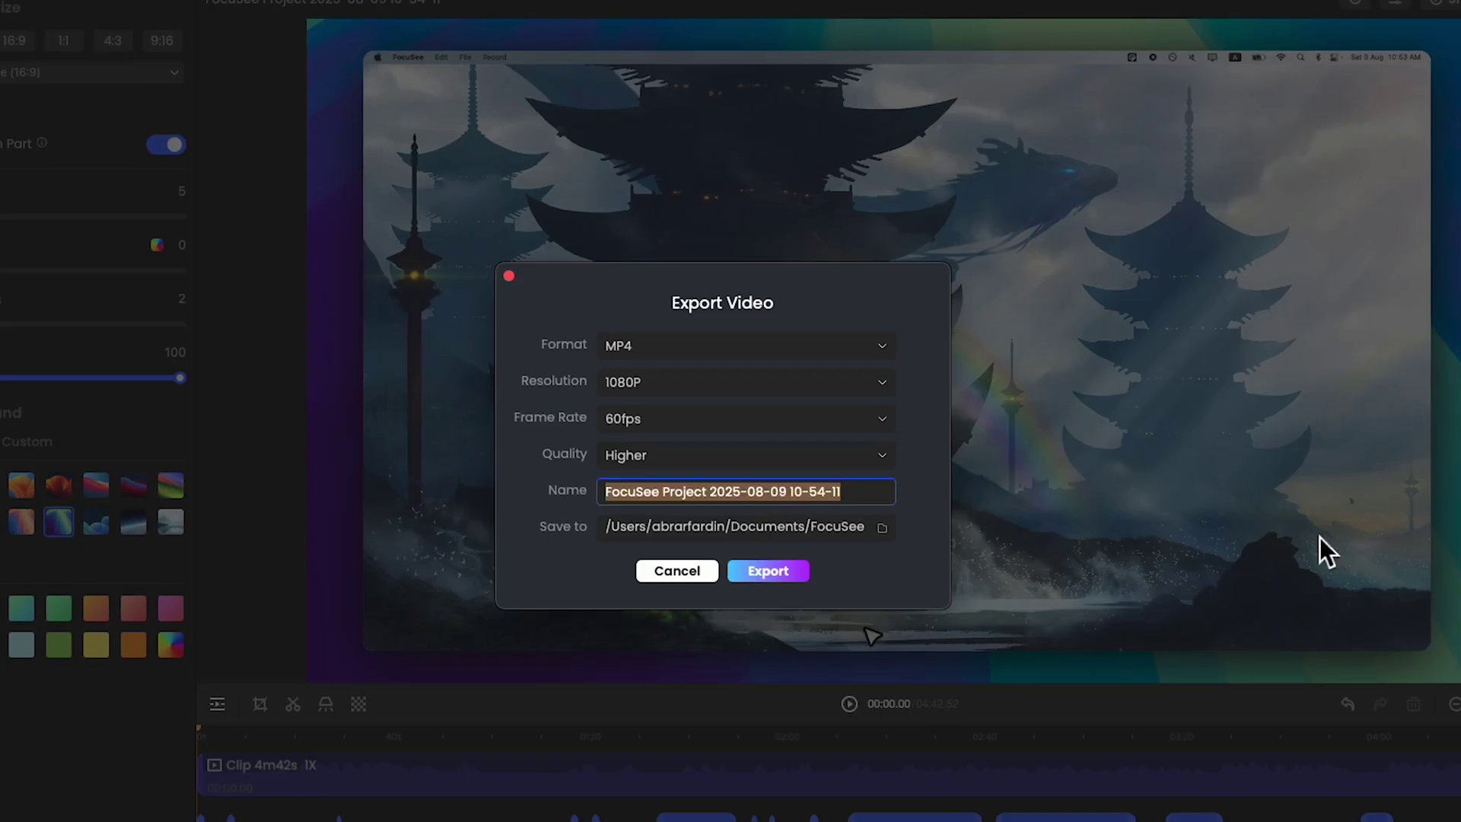
# Give the export a new name, save it to Downloads, and start exporting.
pyautogui.write('Demo Project By Abrar Fardin')
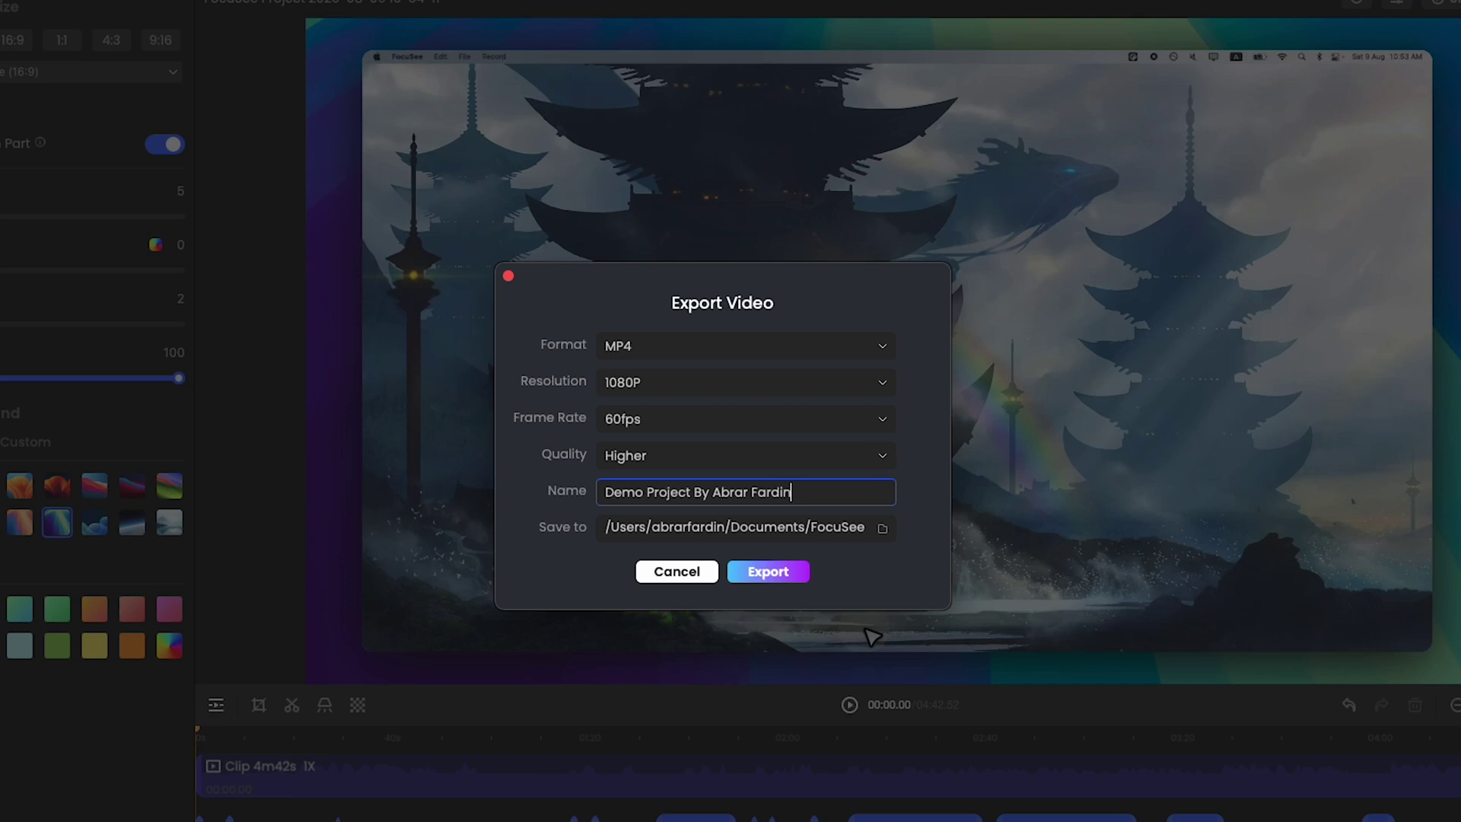
pyautogui.click(887, 526)
pyautogui.click(430, 307)
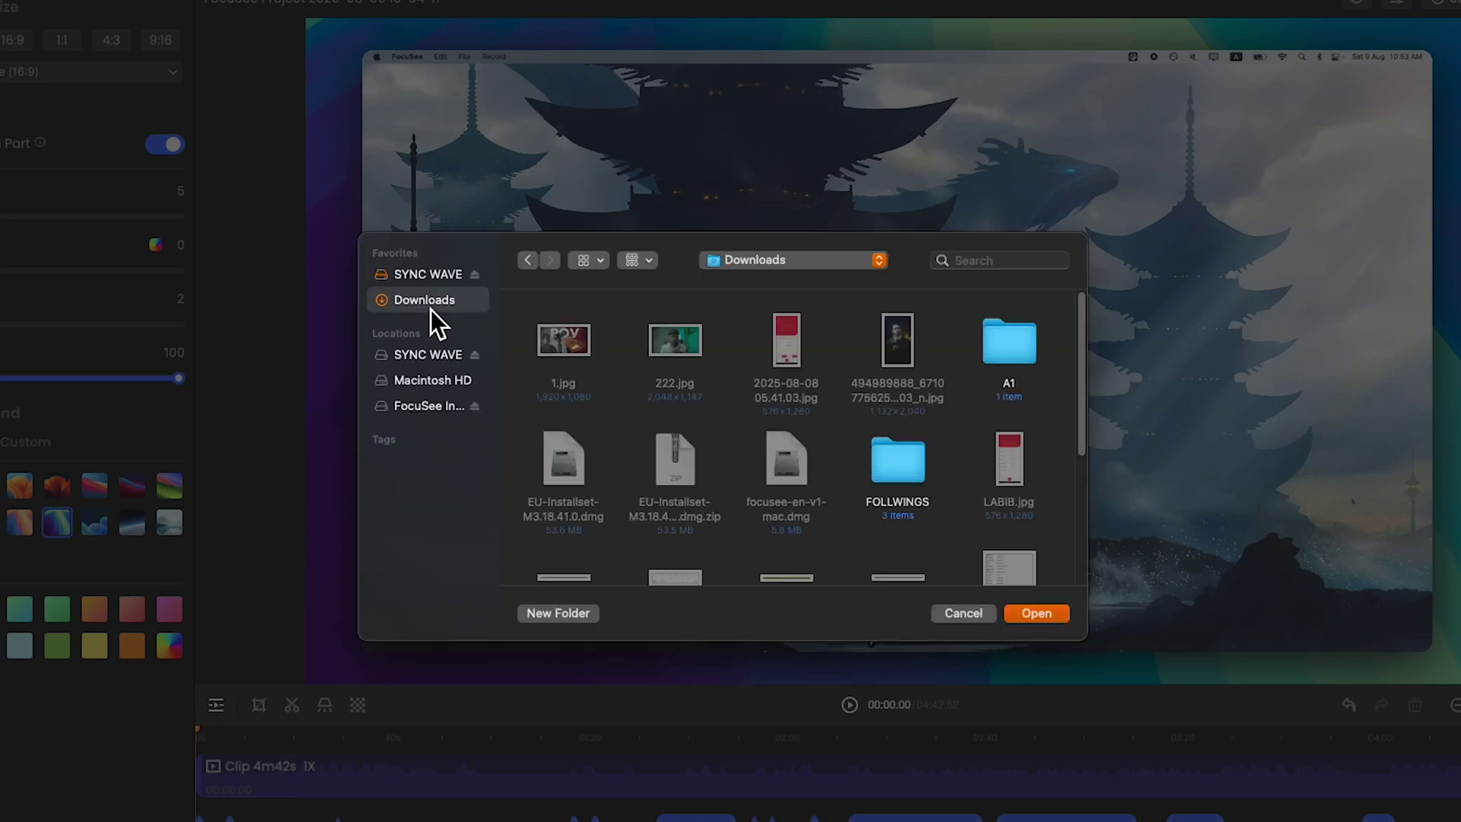
pyautogui.click(1050, 613)
pyautogui.click(789, 573)
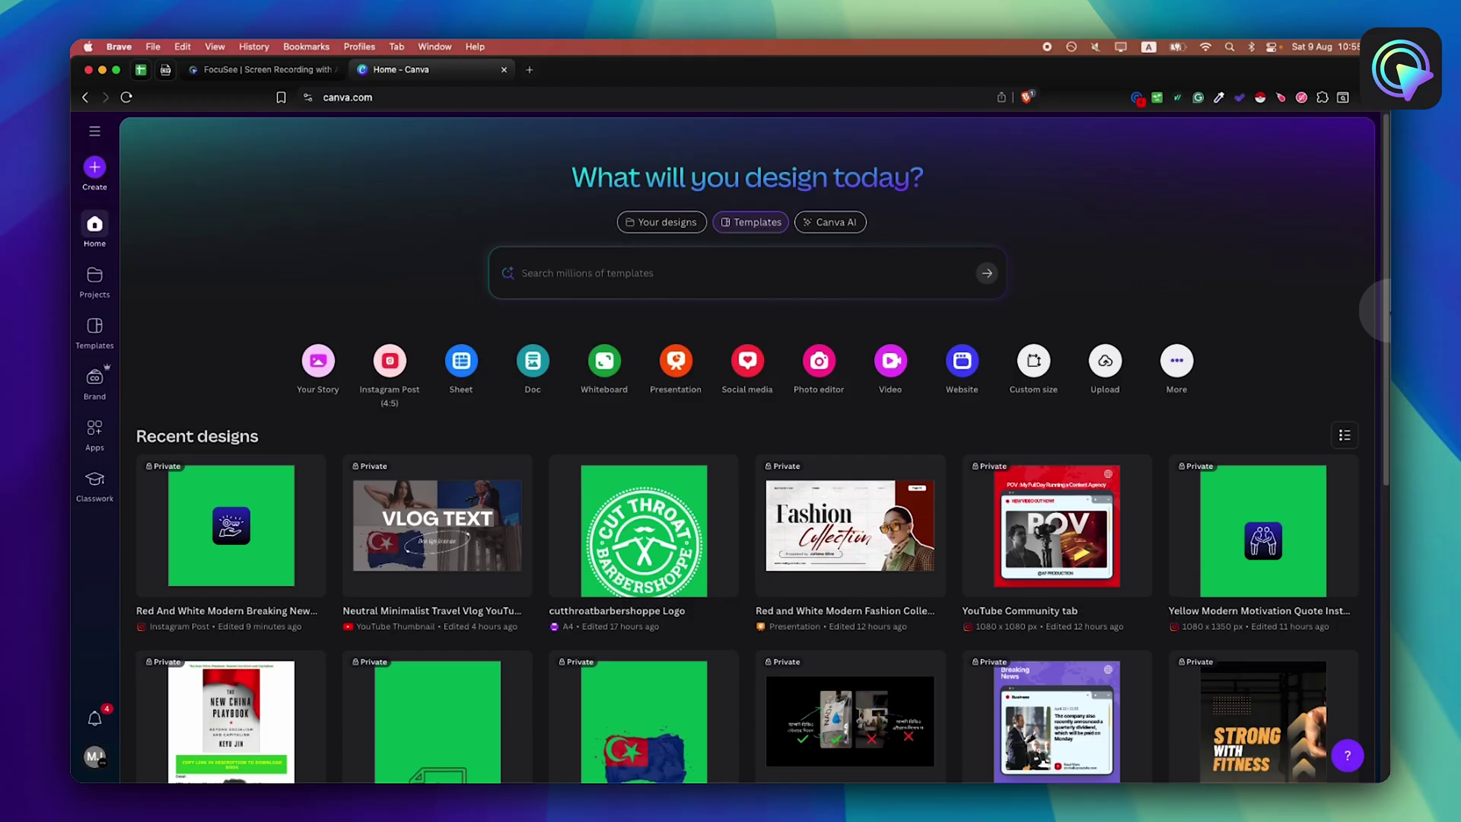
# Search Canva templates for 'Youtube thumnail' and open the Mini Vlog thumbnail template.
pyautogui.click(522, 273)
pyautogui.write('Youtube t')
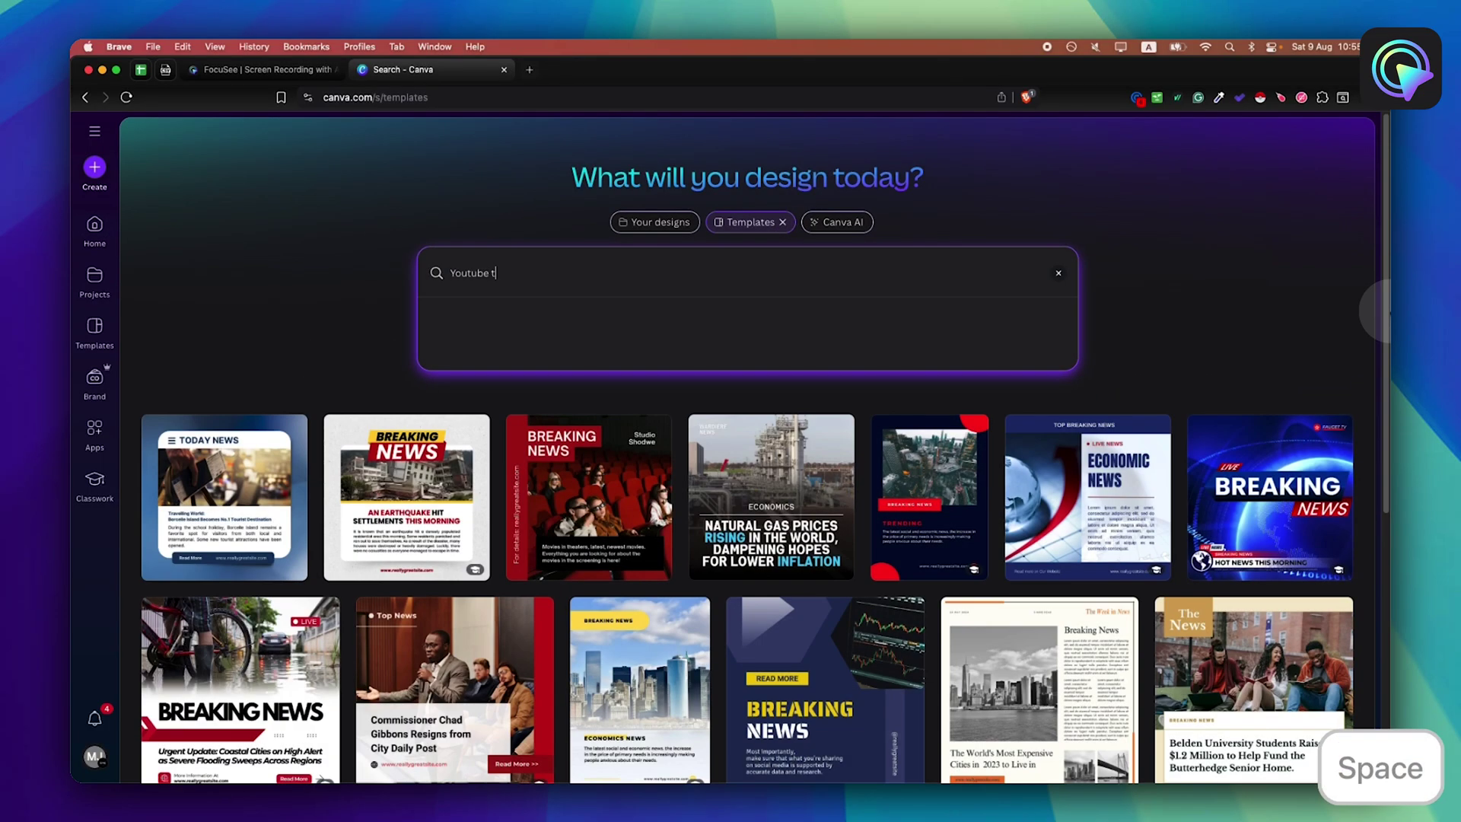
pyautogui.write('humnail')
pyautogui.press('Return')
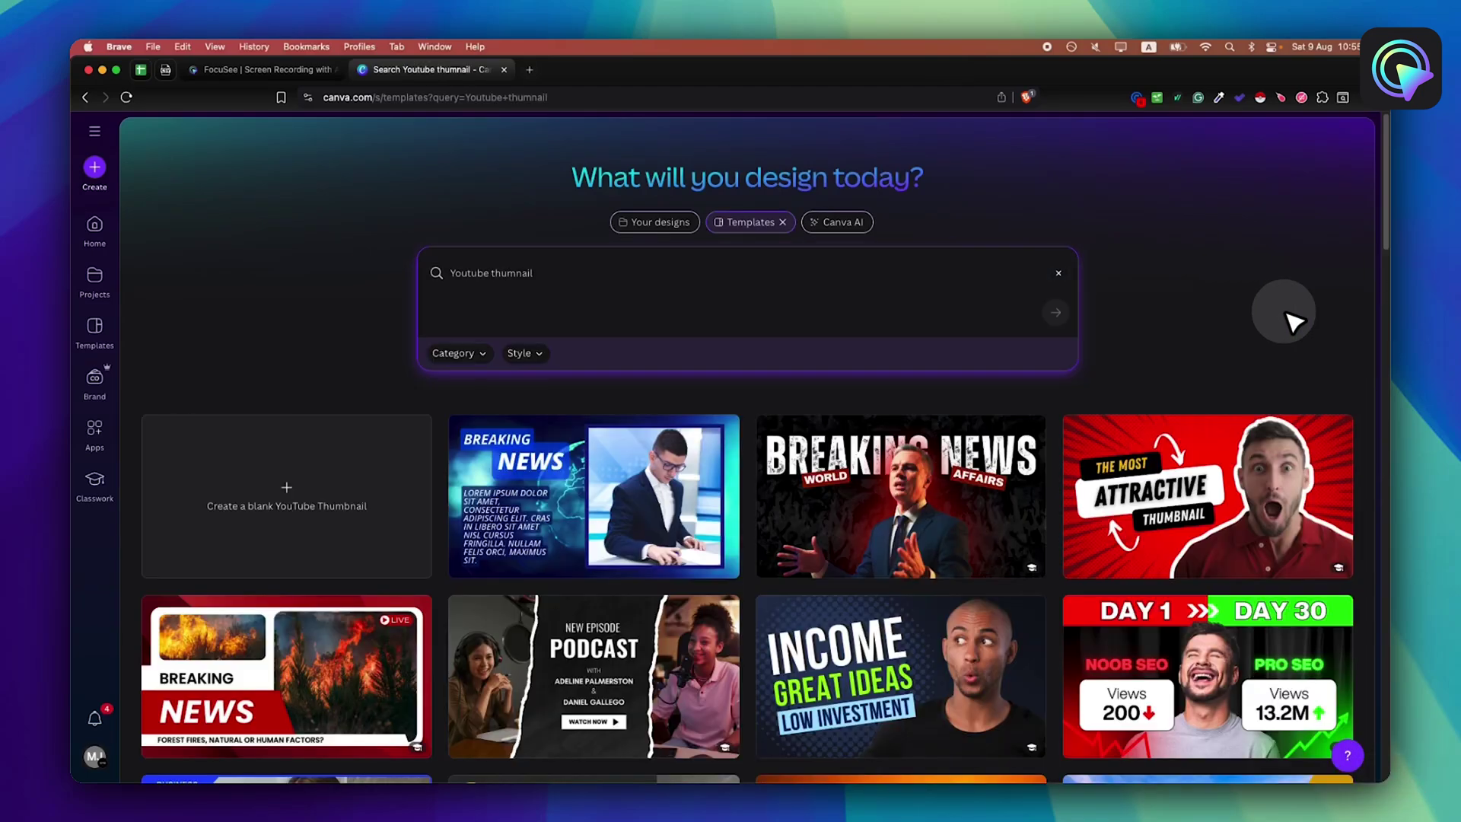
pyautogui.scroll(-15, 1293, 322)
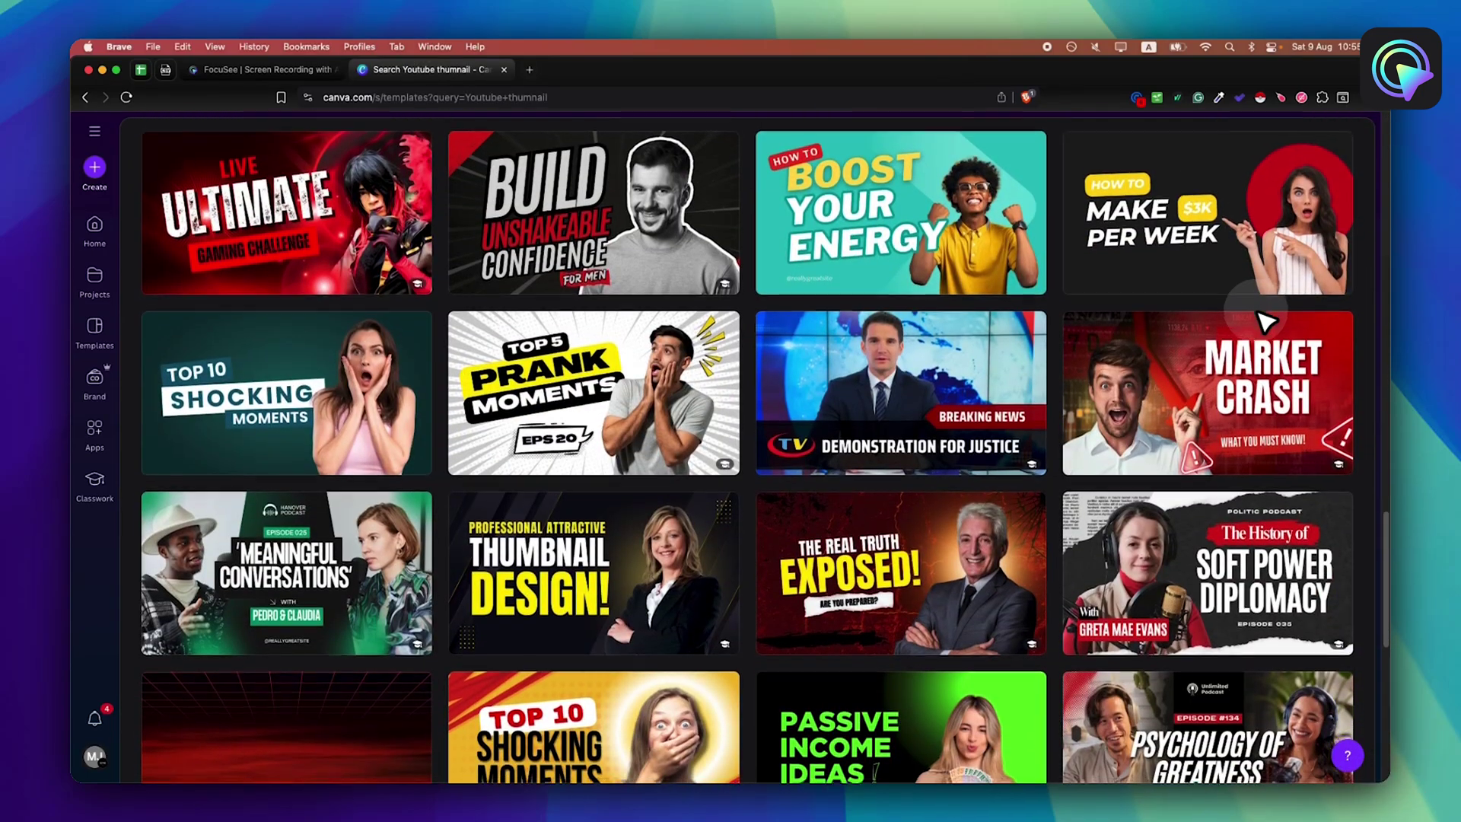
pyautogui.scroll(-15, 1265, 322)
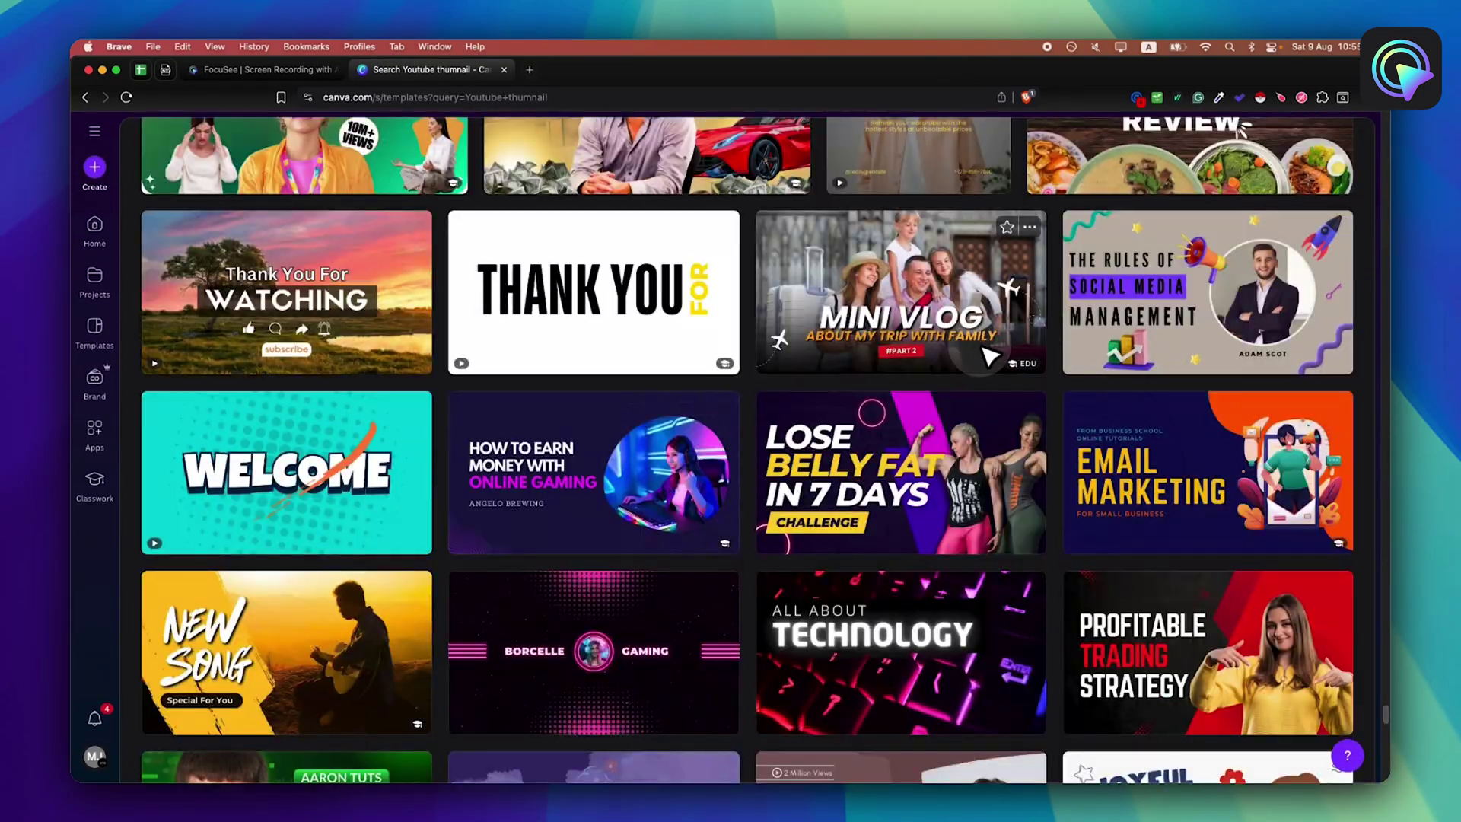
pyautogui.click(983, 356)
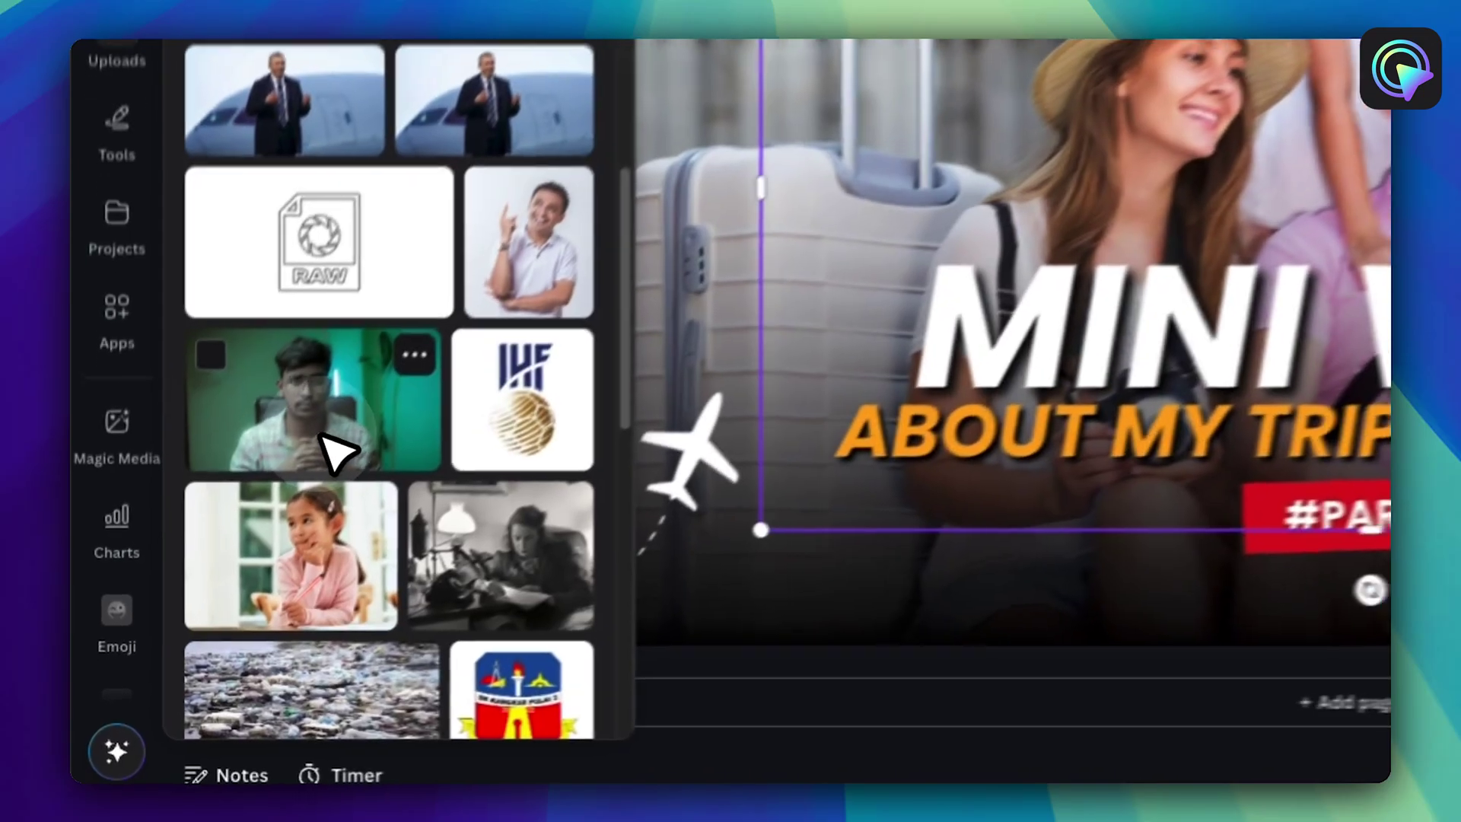
# Add the uploaded man photo and stretch it to cover the whole canvas.
pyautogui.click(243, 586)
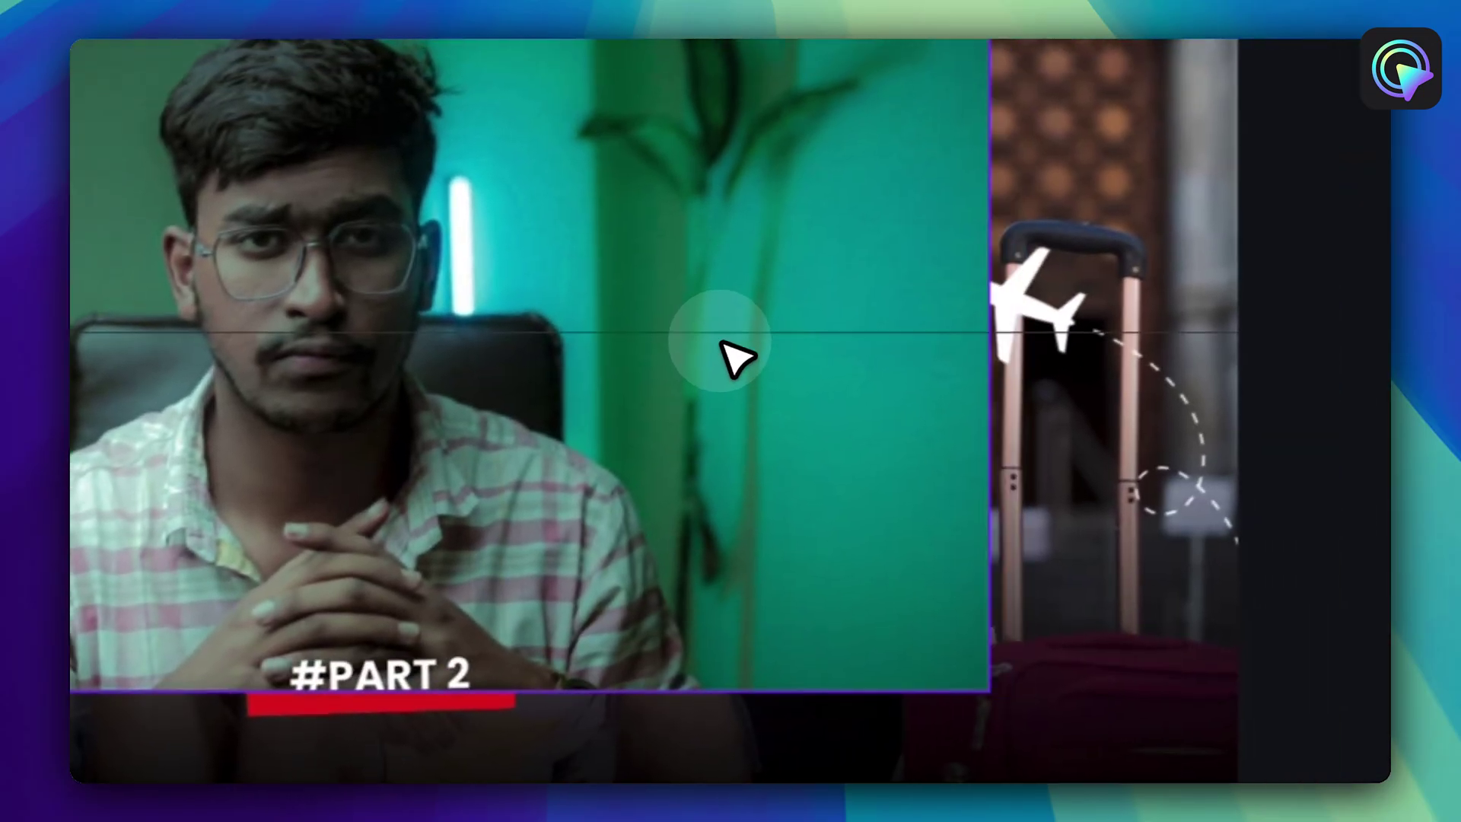
pyautogui.moveTo(734, 352); pyautogui.dragTo(506, 239)
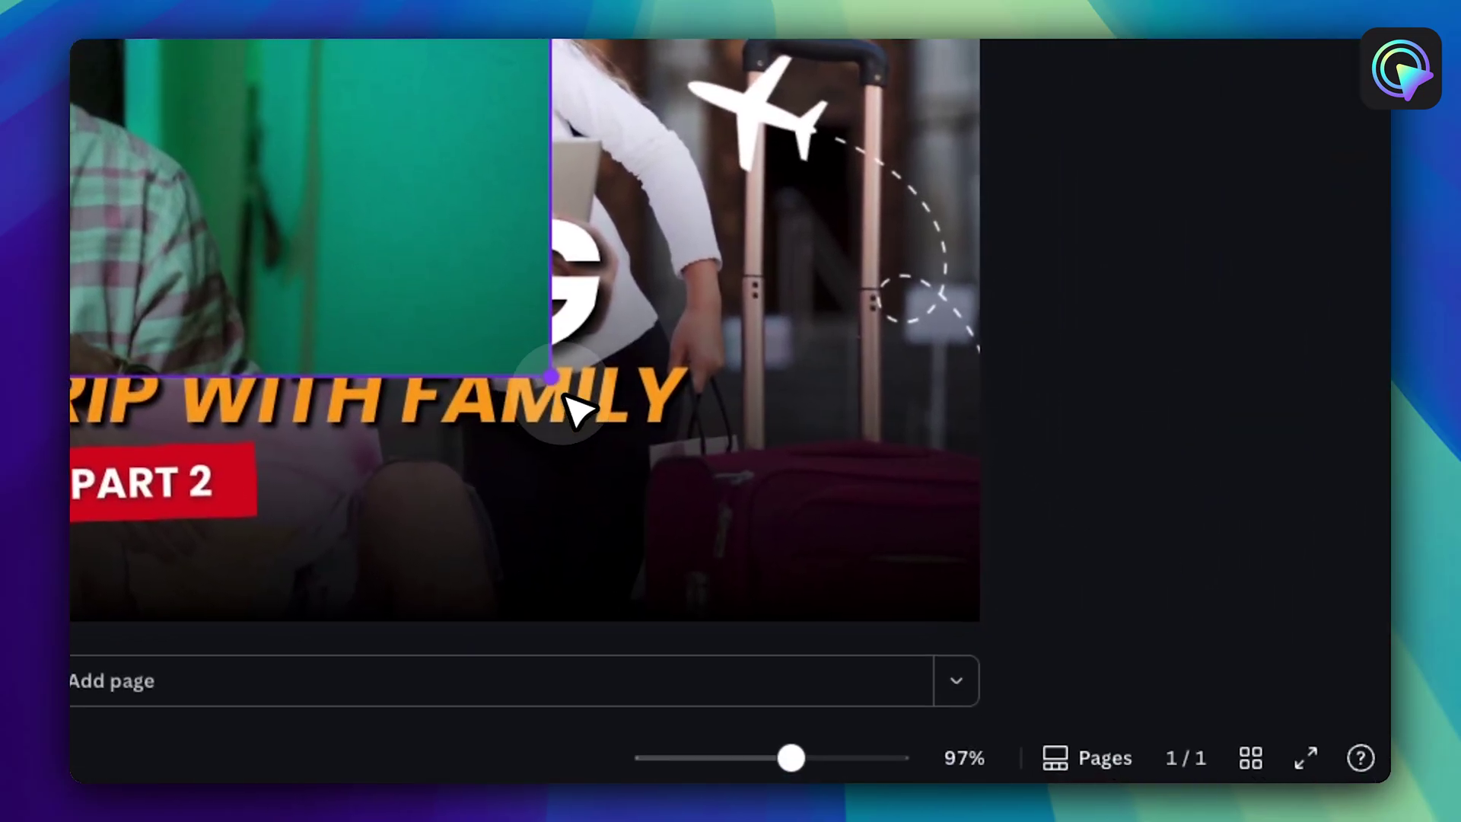
pyautogui.moveTo(757, 576); pyautogui.dragTo(942, 696)
pyautogui.moveTo(718, 487); pyautogui.dragTo(795, 545)
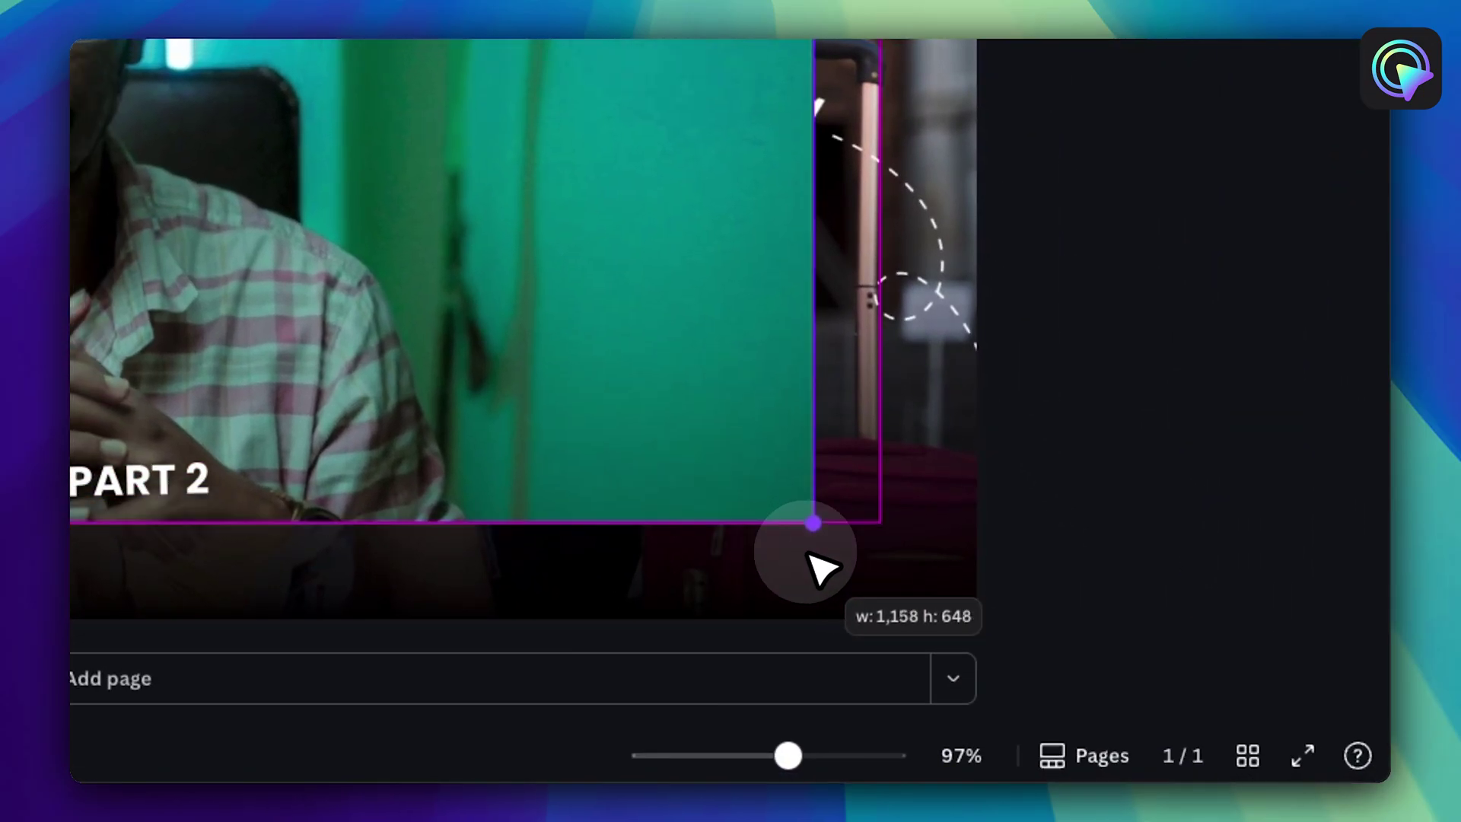
pyautogui.moveTo(875, 595); pyautogui.dragTo(972, 635)
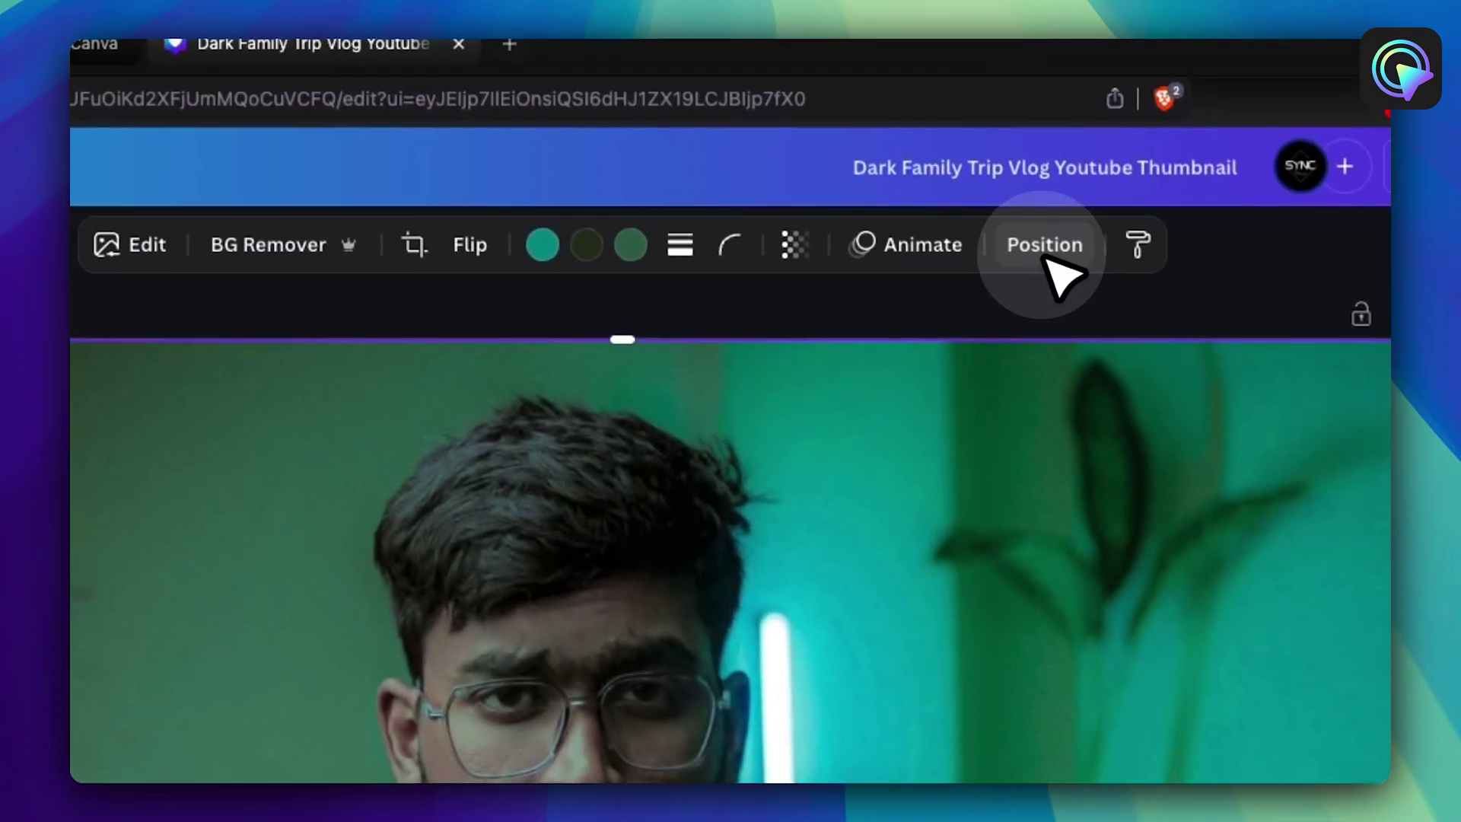
# Show the Position > Layers list and select the man photo's layer.
pyautogui.click(1046, 251)
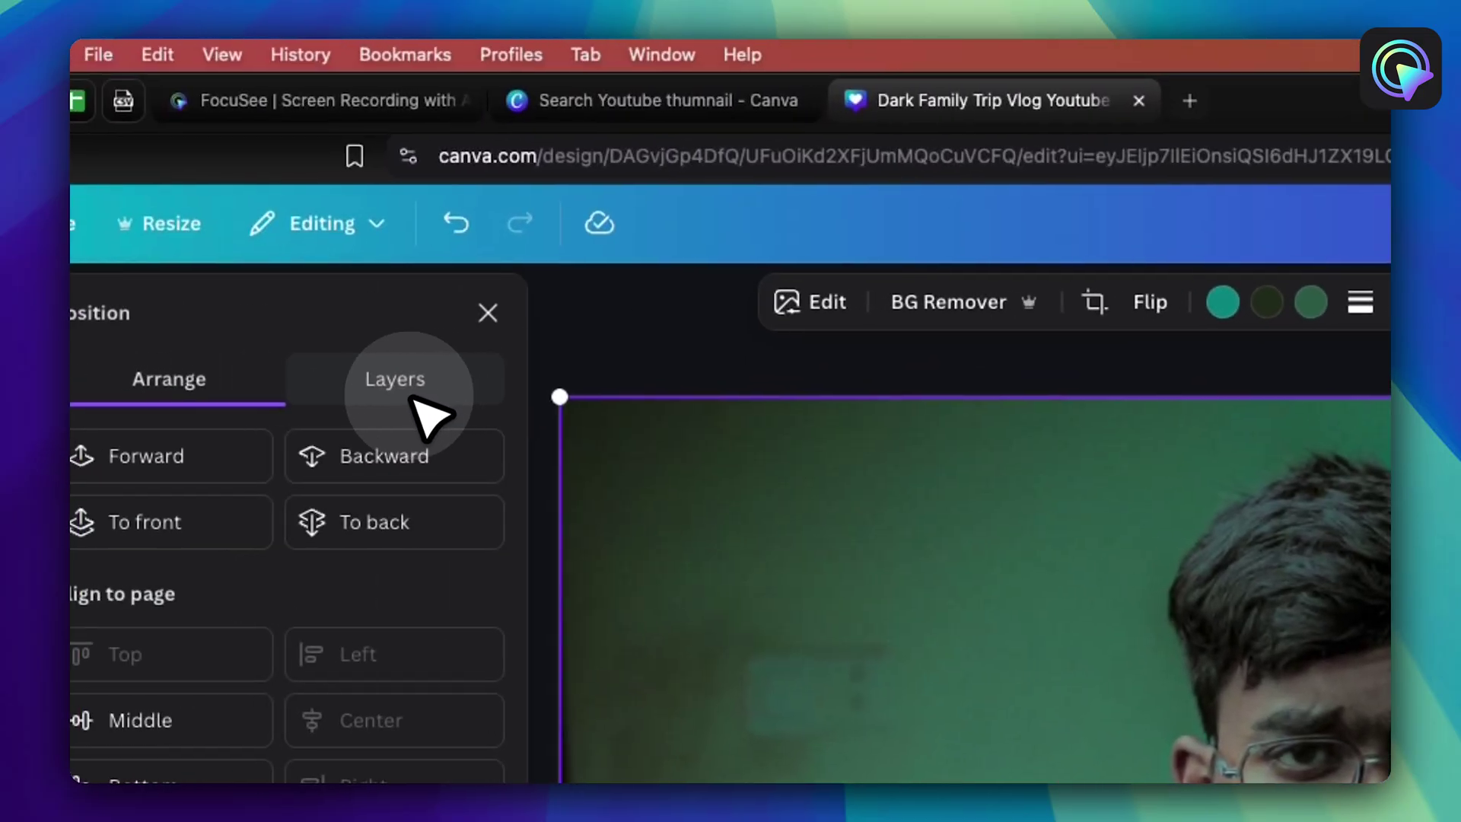
pyautogui.click(414, 394)
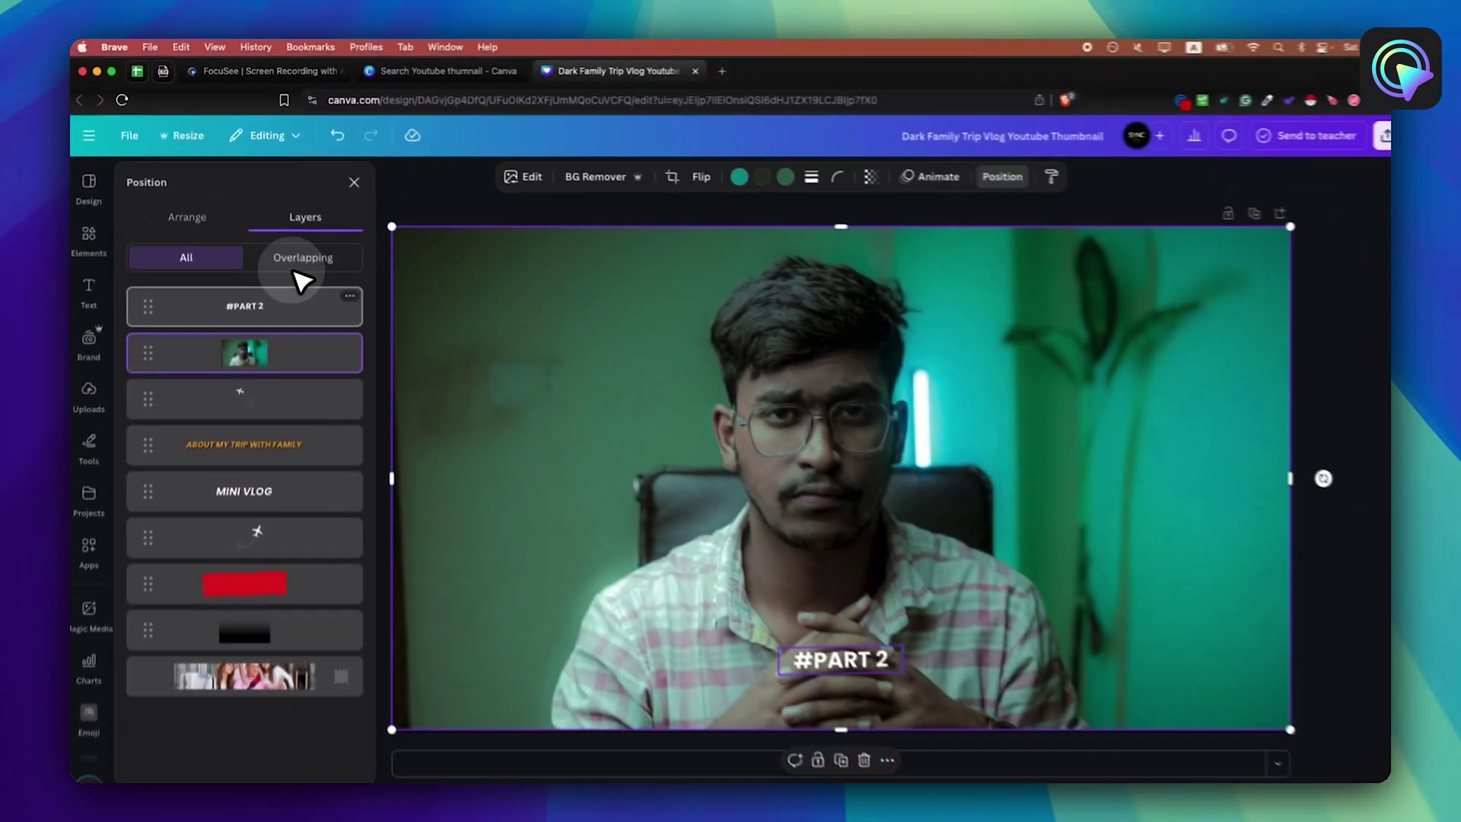
pyautogui.click(262, 337)
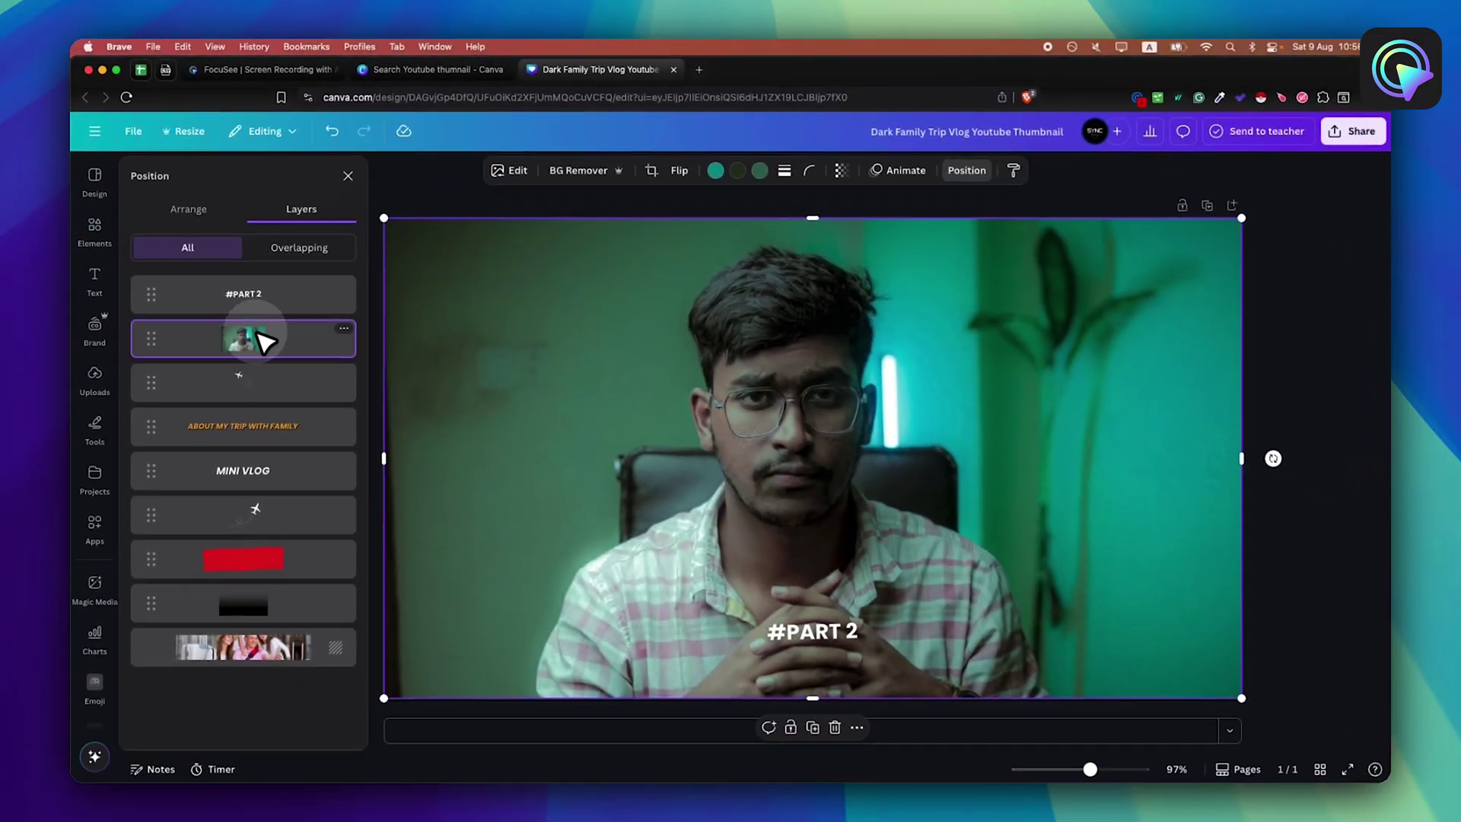
# Move the photo layer just above the background and retitle MINI VLOG as 'HOW TO USE CANVA'.
pyautogui.moveTo(262, 344); pyautogui.dragTo(286, 680)
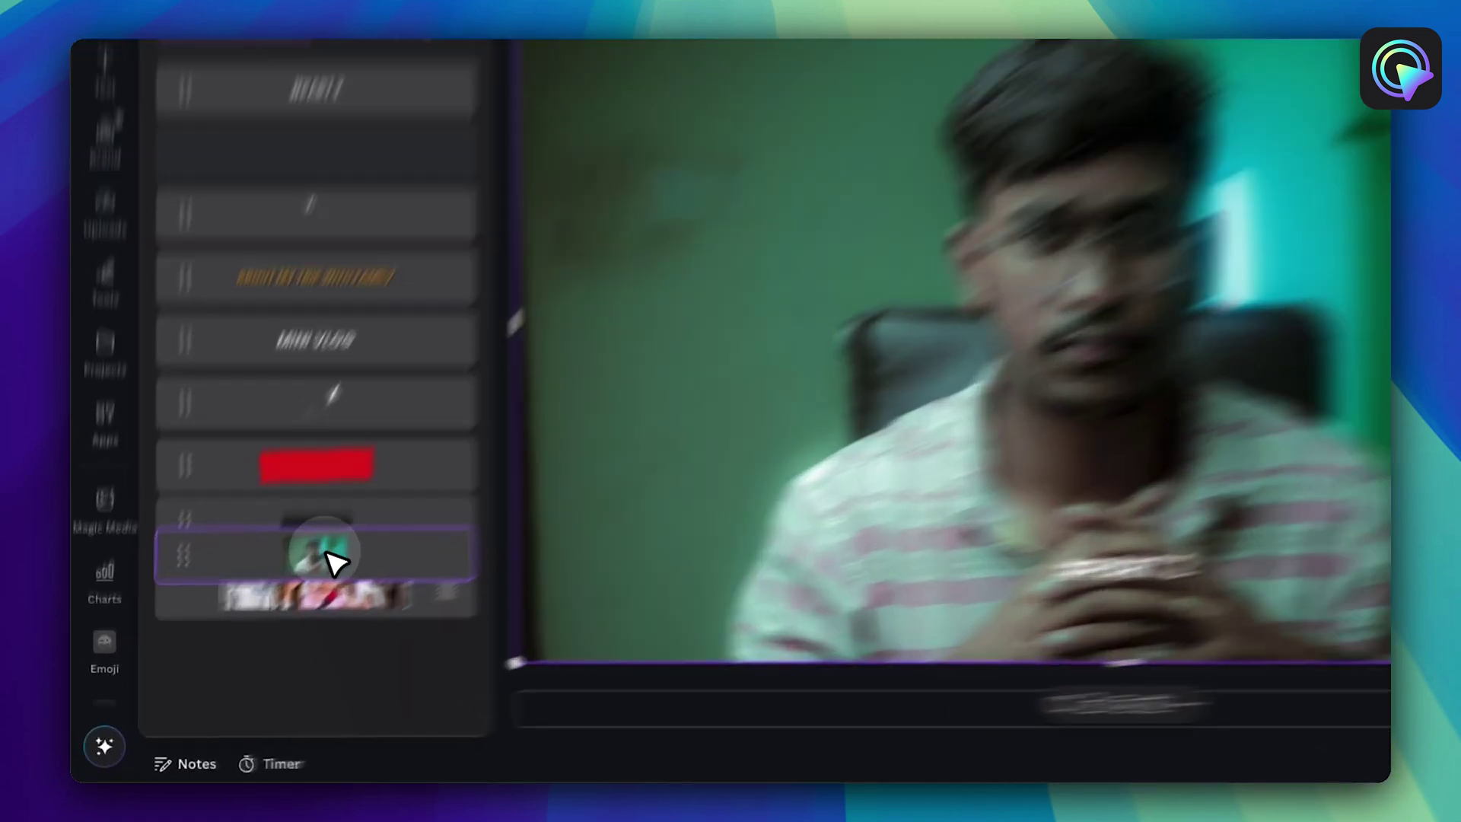
pyautogui.moveTo(335, 563); pyautogui.dragTo(338, 566)
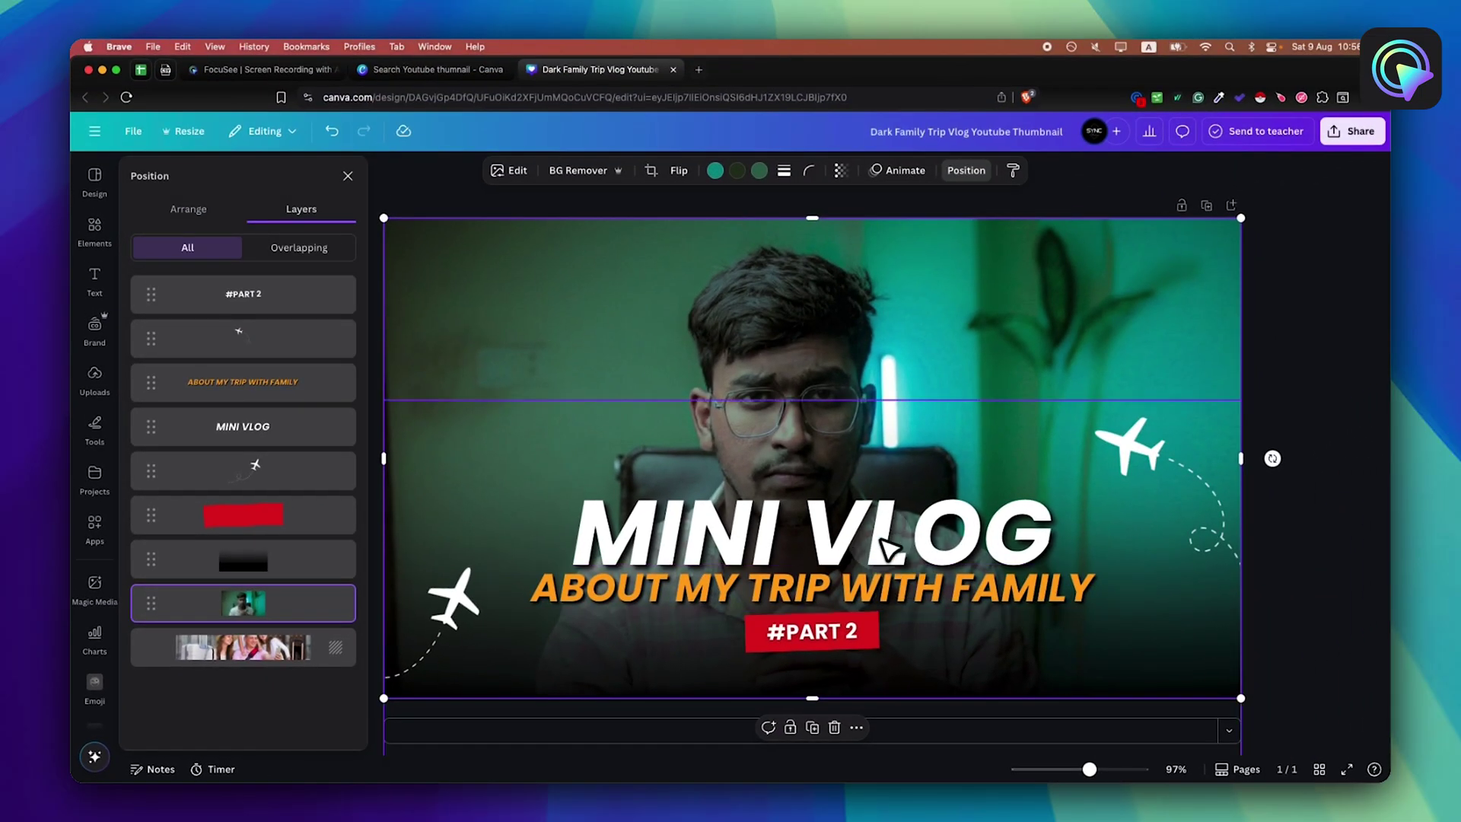
pyautogui.click(829, 551)
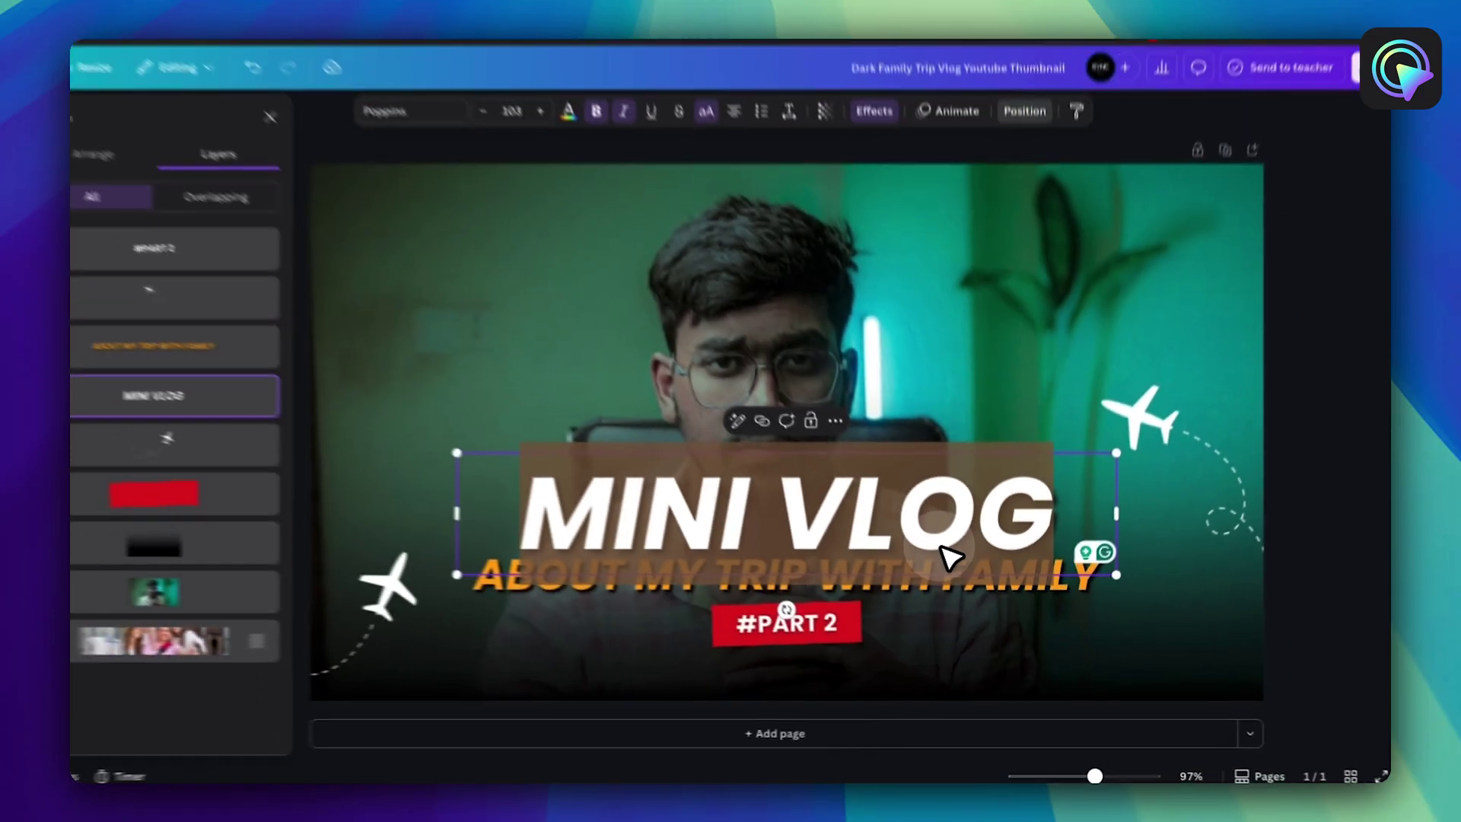
pyautogui.write('HOW TO USE C')
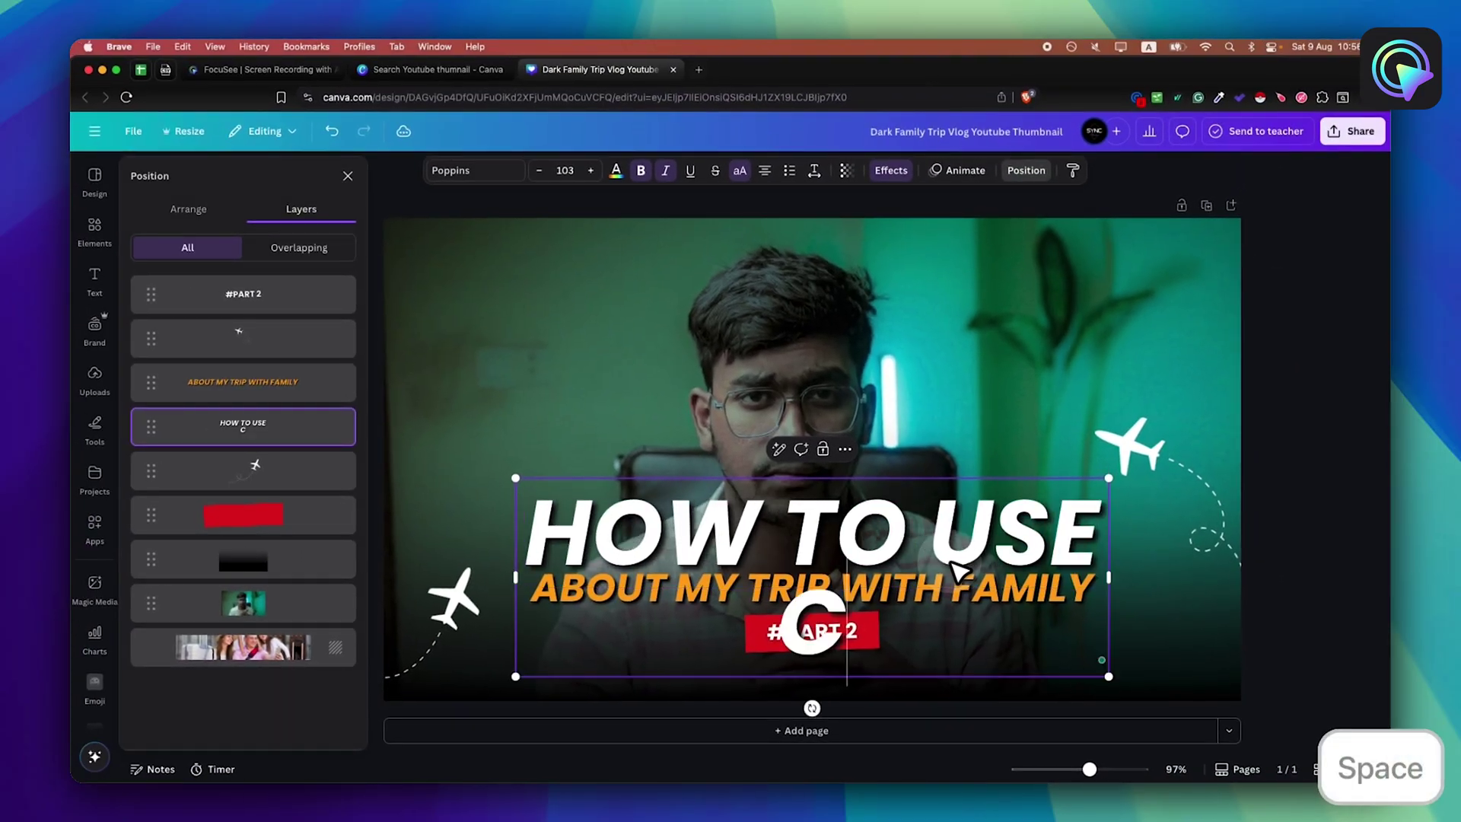
pyautogui.write('ANVA')
pyautogui.press('super+a')
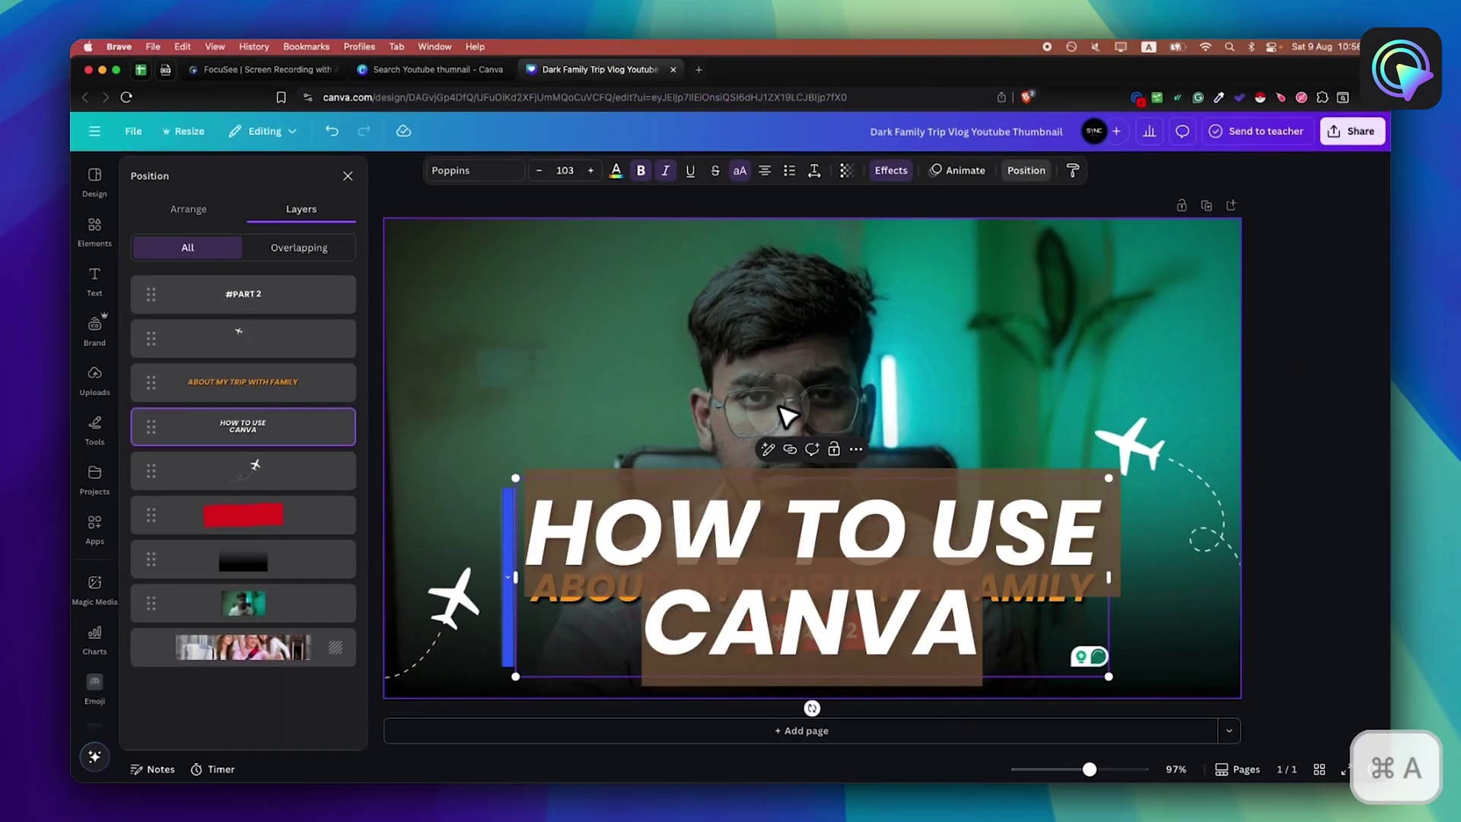